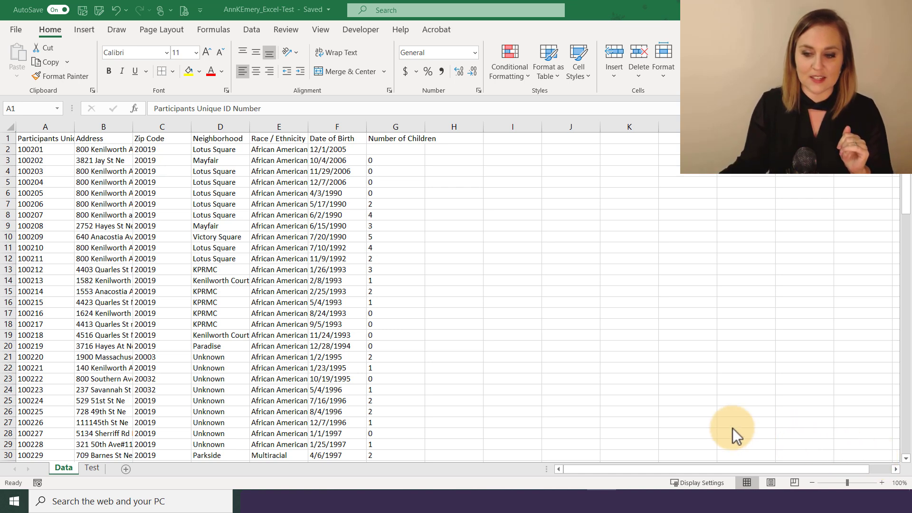
# Save a copy of the workbook to OneDrive as AnnKEmery_Excel-Test_AKE
pyautogui.click(82, 17)
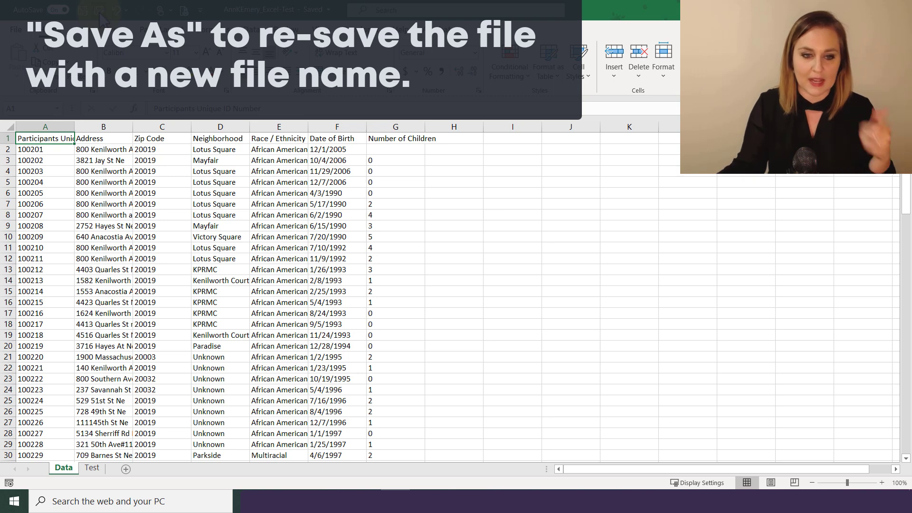
pyautogui.click(101, 14)
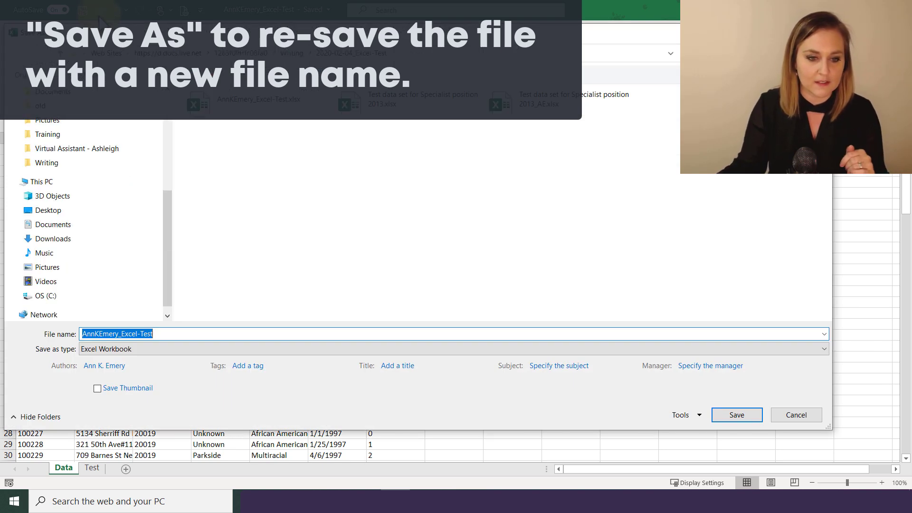
pyautogui.moveTo(166, 203); pyautogui.dragTo(169, 165)
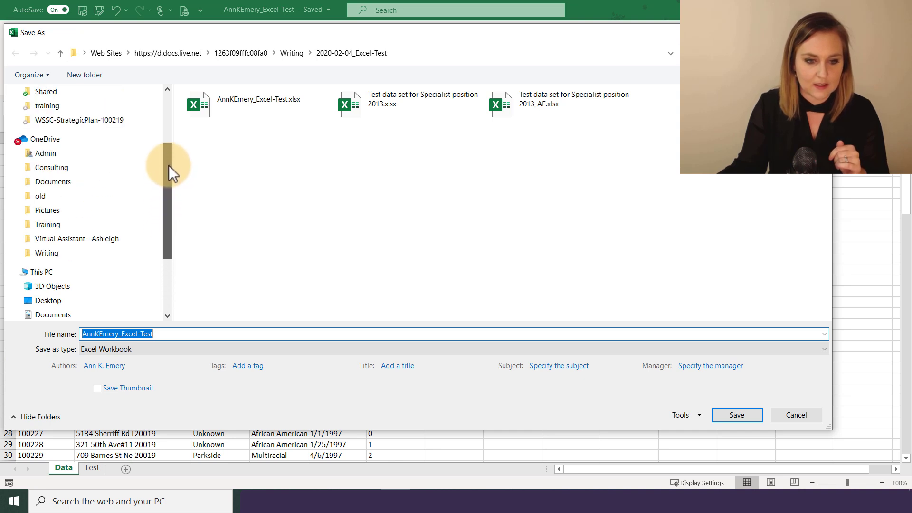
pyautogui.click(52, 142)
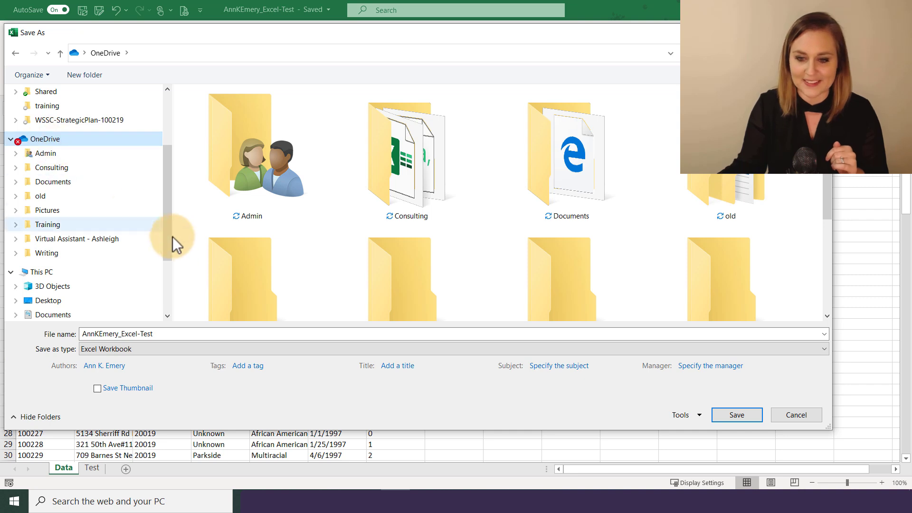
pyautogui.click(523, 333)
pyautogui.click(528, 333)
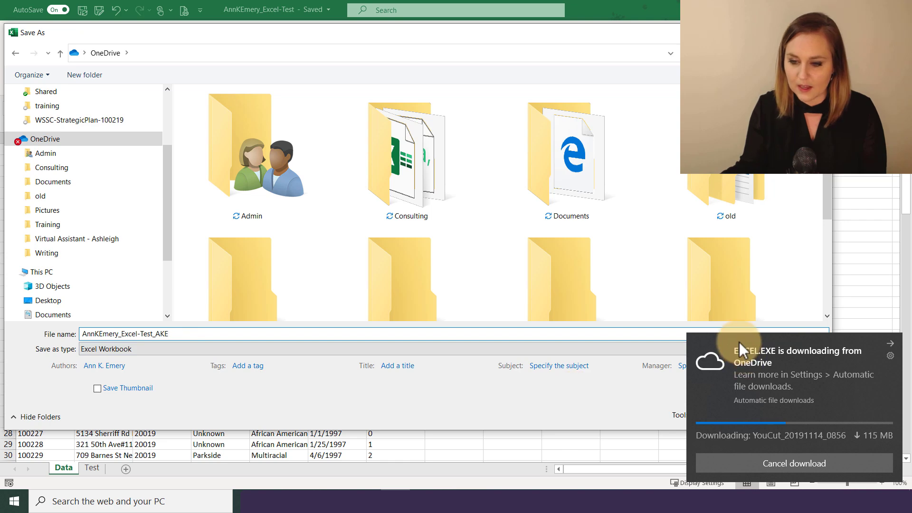
pyautogui.click(890, 344)
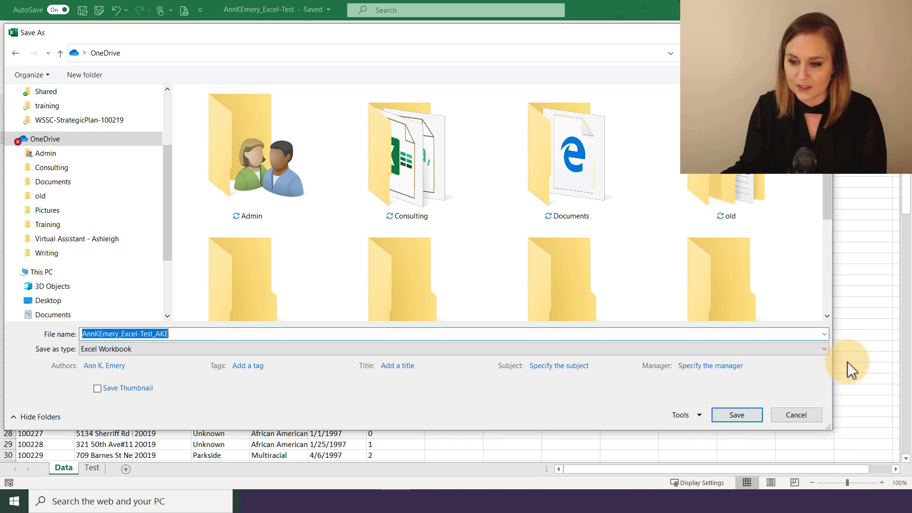
pyautogui.click(743, 420)
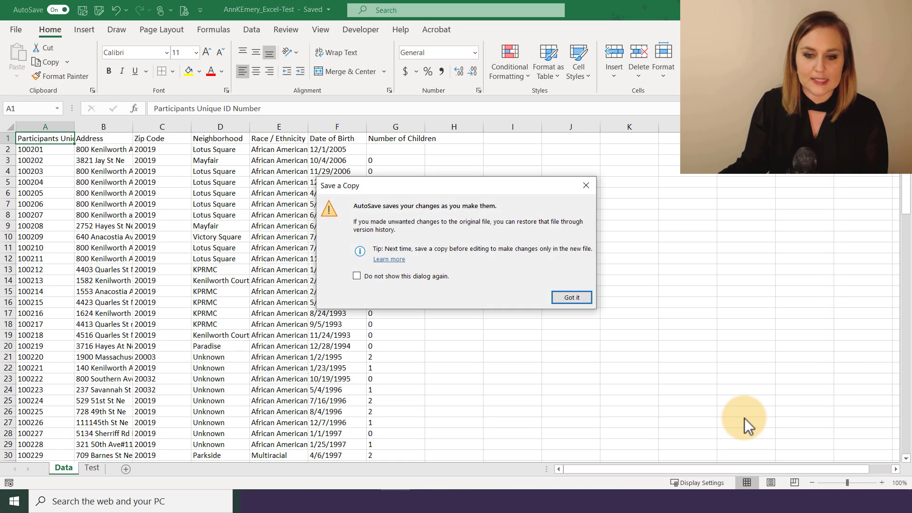
pyautogui.click(583, 301)
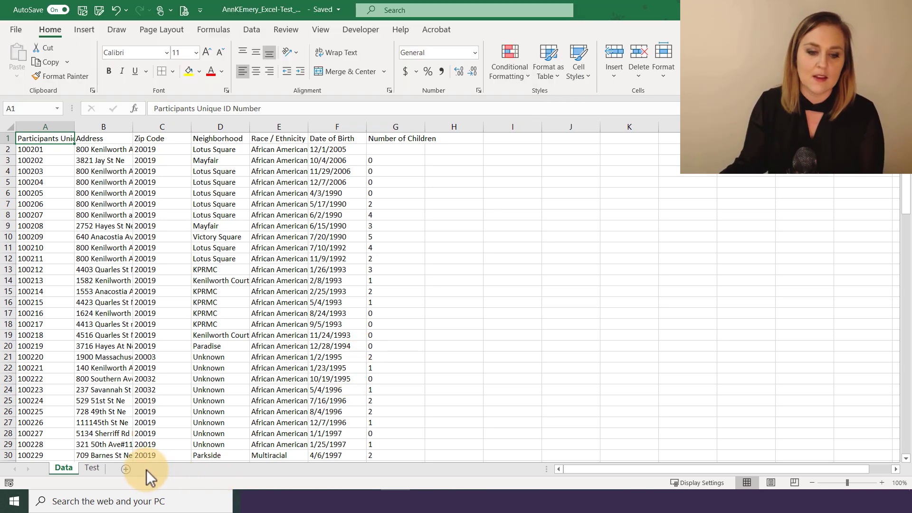
# Go to the Test sheet listing the ten questions
pyautogui.click(92, 466)
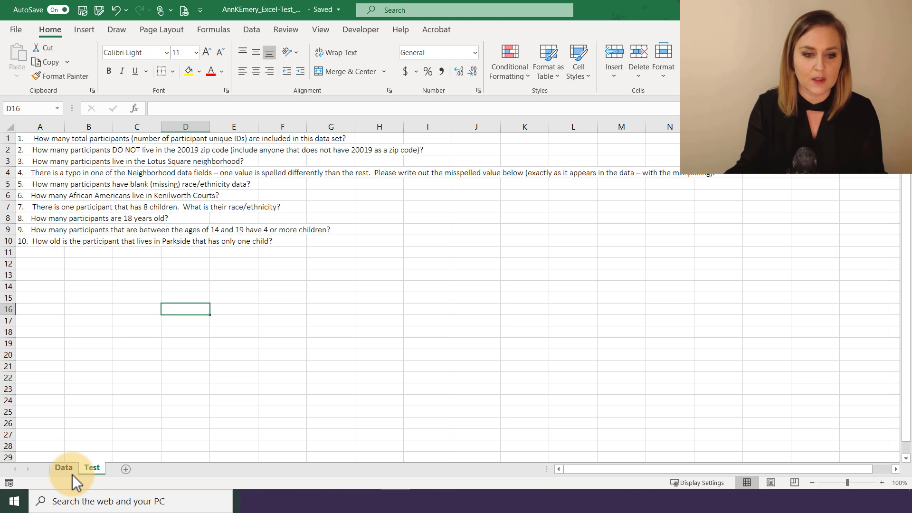
# Widen column A, wrap the questions and zoom to 160%, then go back to Data
pyautogui.click(9, 126)
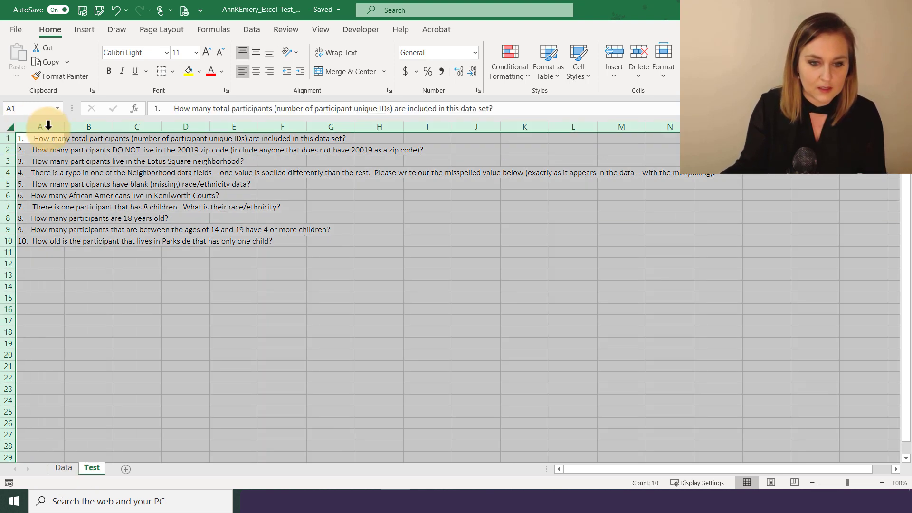
pyautogui.moveTo(65, 126); pyautogui.dragTo(318, 128)
pyautogui.click(332, 53)
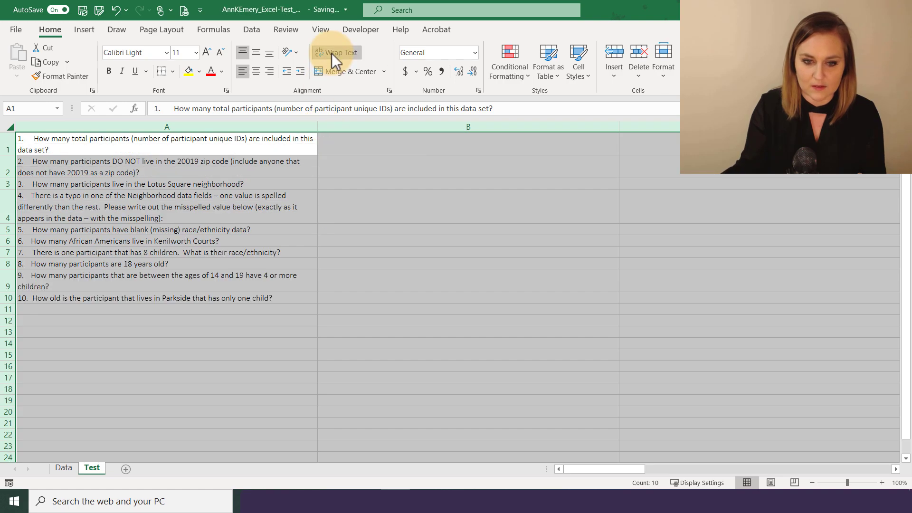
pyautogui.click(881, 482)
pyautogui.click(881, 483)
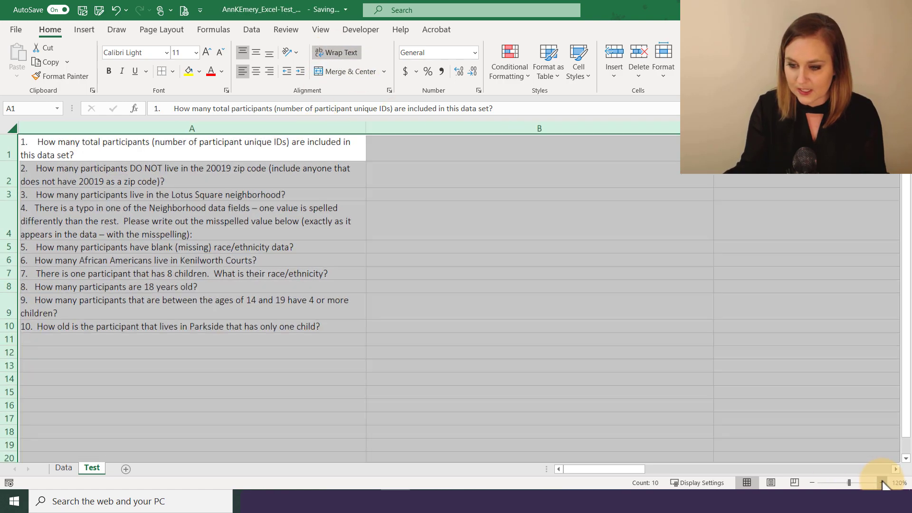
pyautogui.click(881, 482)
pyautogui.click(881, 482)
pyautogui.click(881, 482)
pyautogui.click(882, 482)
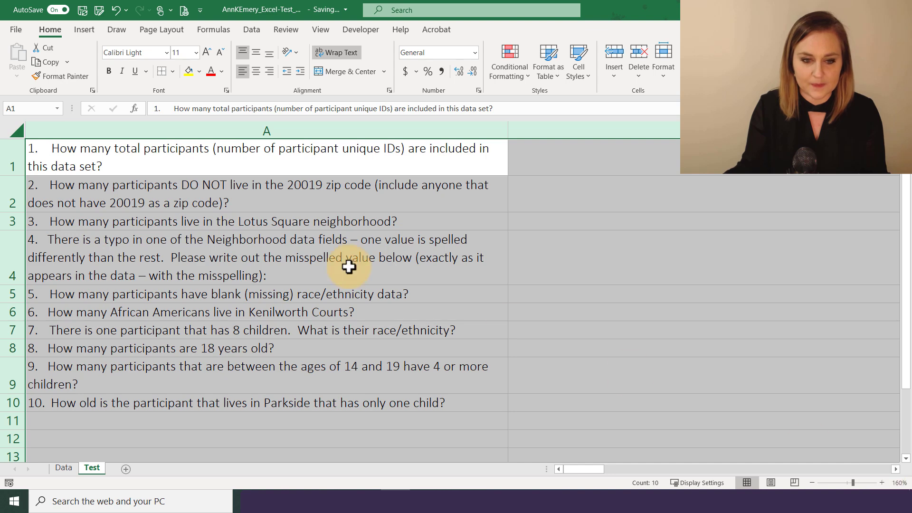
pyautogui.click(183, 154)
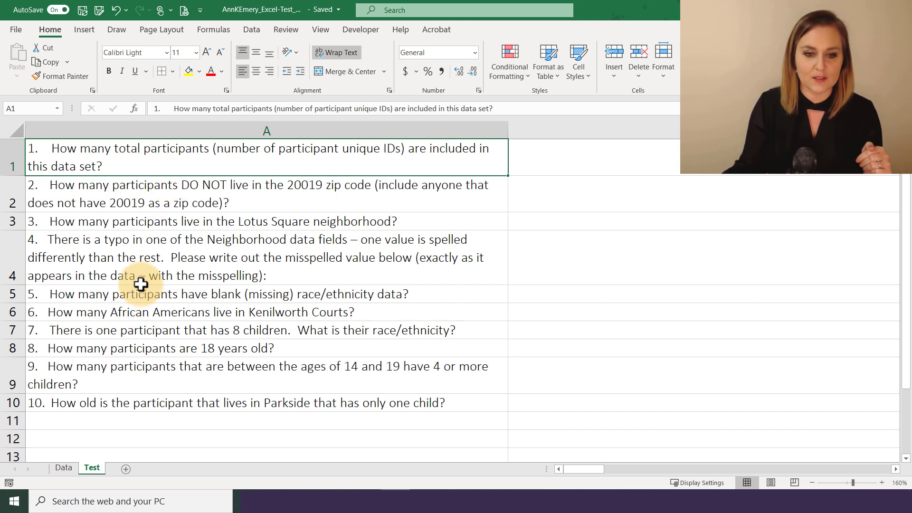
pyautogui.click(68, 471)
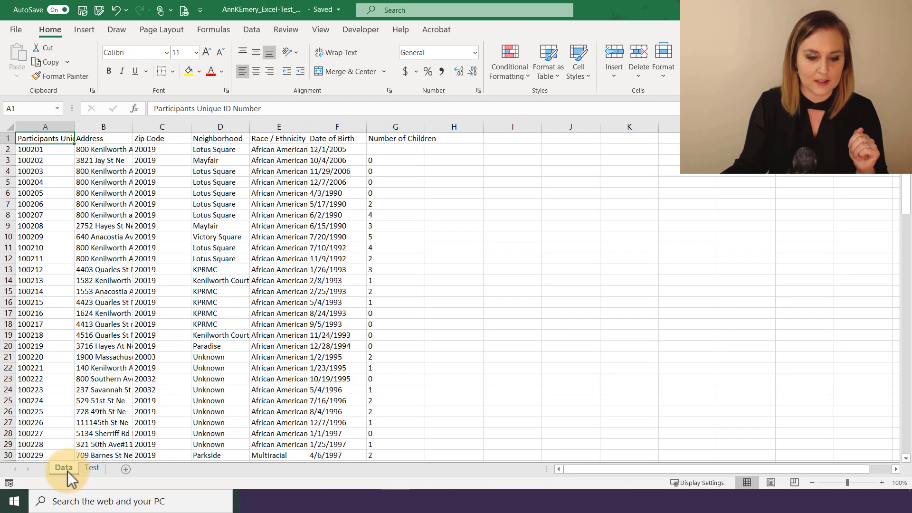
# Rename the Data sheet to Raw
pyautogui.rightClick(67, 471)
pyautogui.click(107, 346)
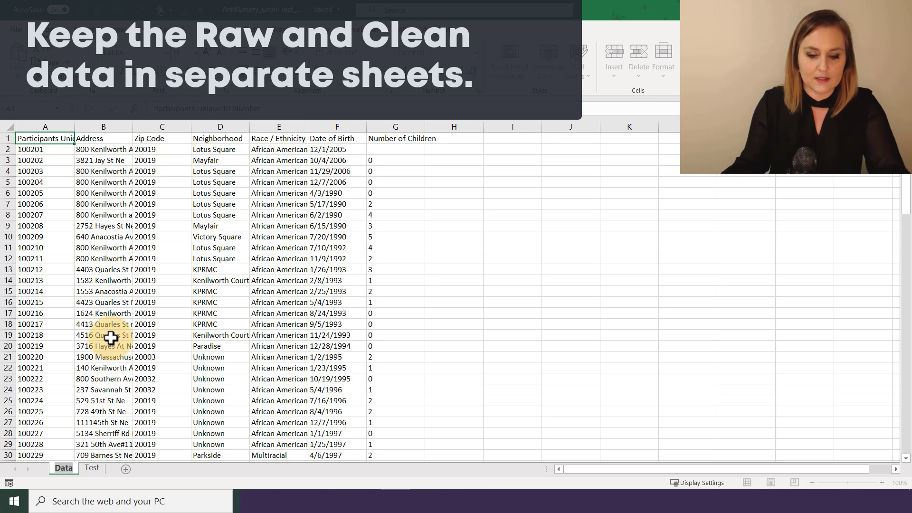
pyautogui.write('Raw')
pyautogui.press('Return')
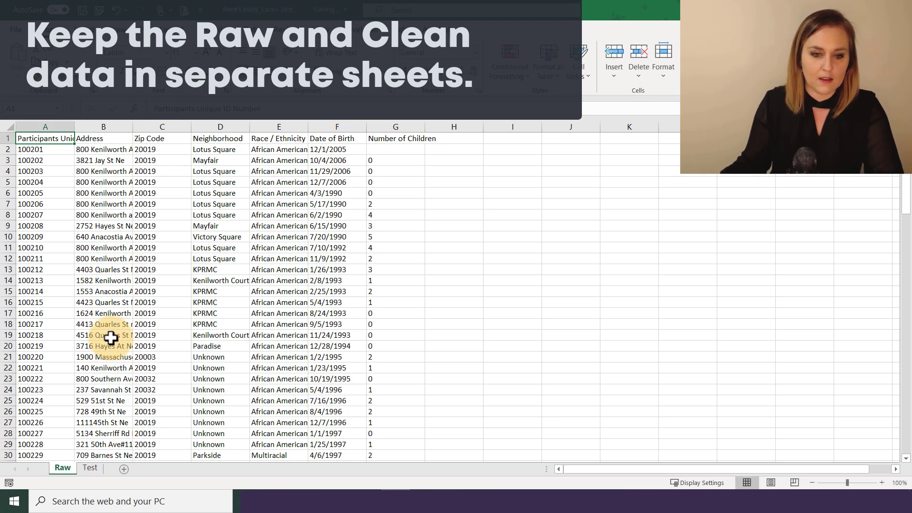
# Duplicate the Raw sheet, placing the copy before the Test sheet
pyautogui.rightClick(69, 468)
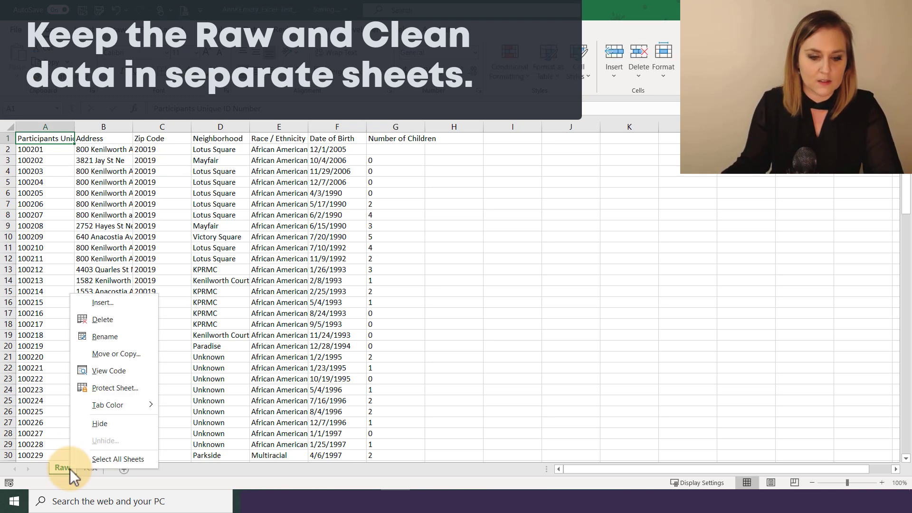
pyautogui.click(106, 355)
pyautogui.click(52, 350)
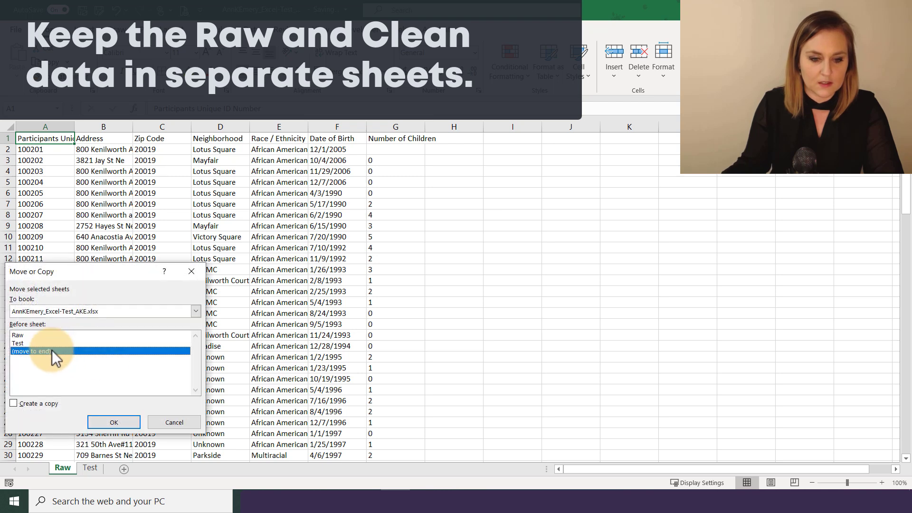
pyautogui.click(32, 343)
pyautogui.click(44, 404)
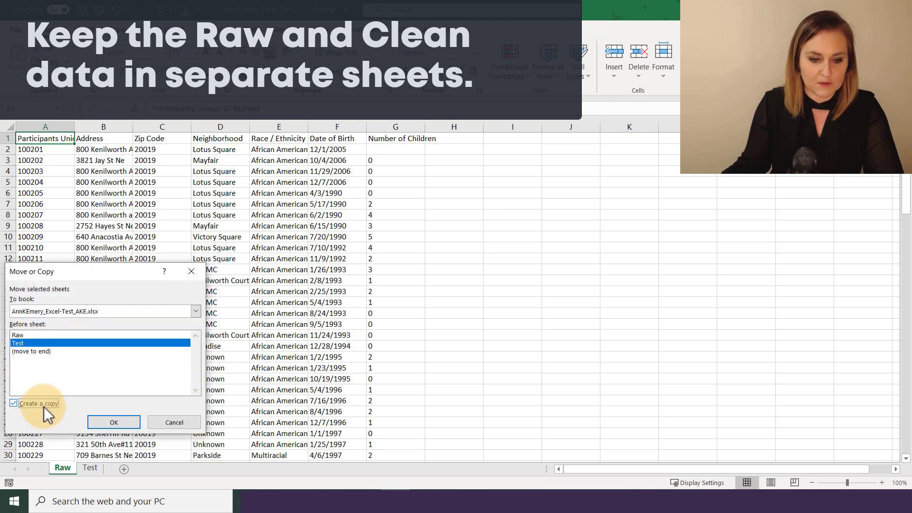
pyautogui.click(114, 422)
# Rename the Raw (2) copy to Clean
pyautogui.rightClick(94, 467)
pyautogui.click(122, 333)
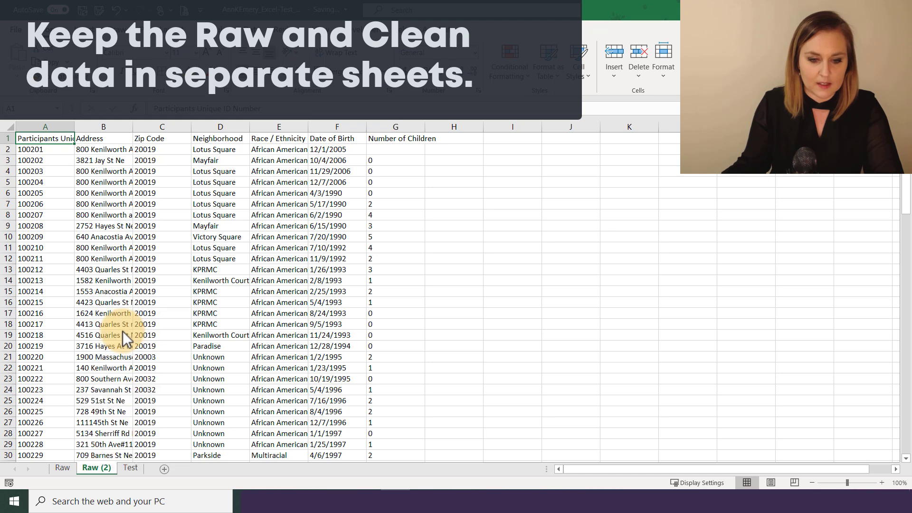
pyautogui.write('Clean')
pyautogui.press('Return')
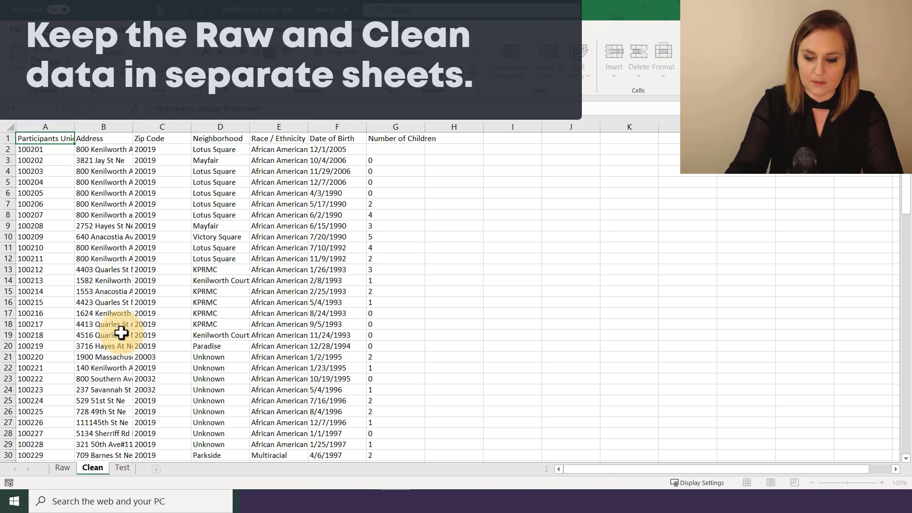
pyautogui.scroll(-3, 119, 285)
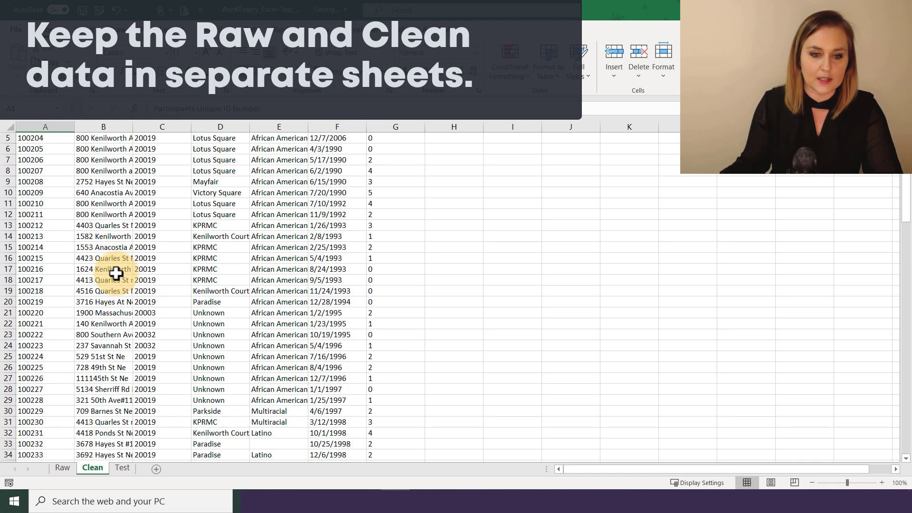
pyautogui.scroll(3, 116, 273)
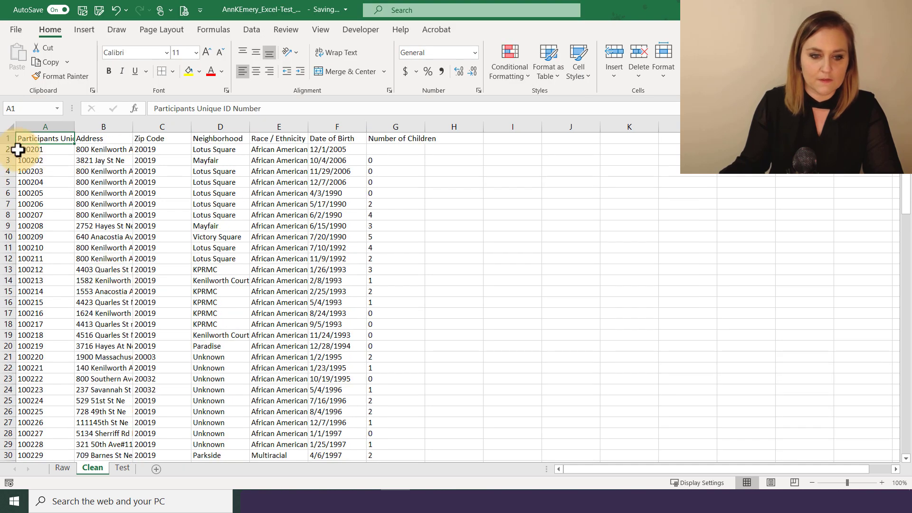
# Freeze the header row of the Clean sheet
pyautogui.click(8, 138)
pyautogui.click(325, 33)
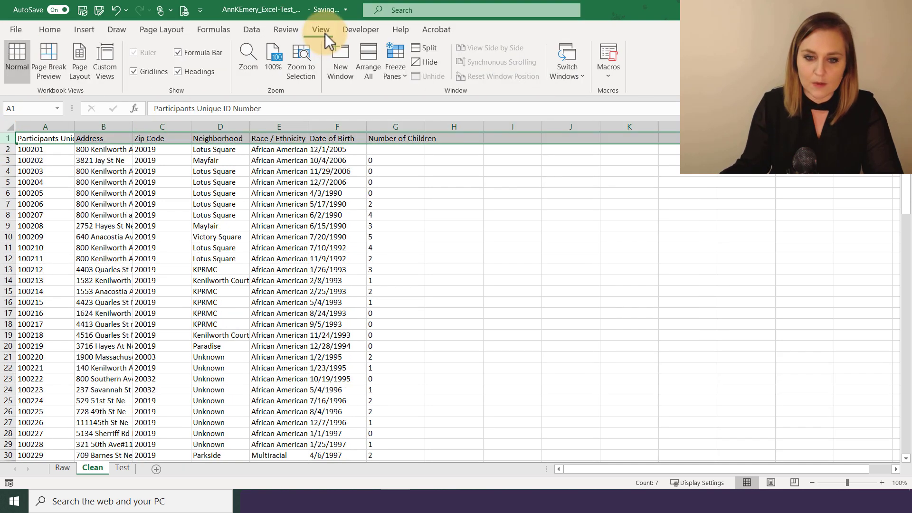
pyautogui.click(395, 73)
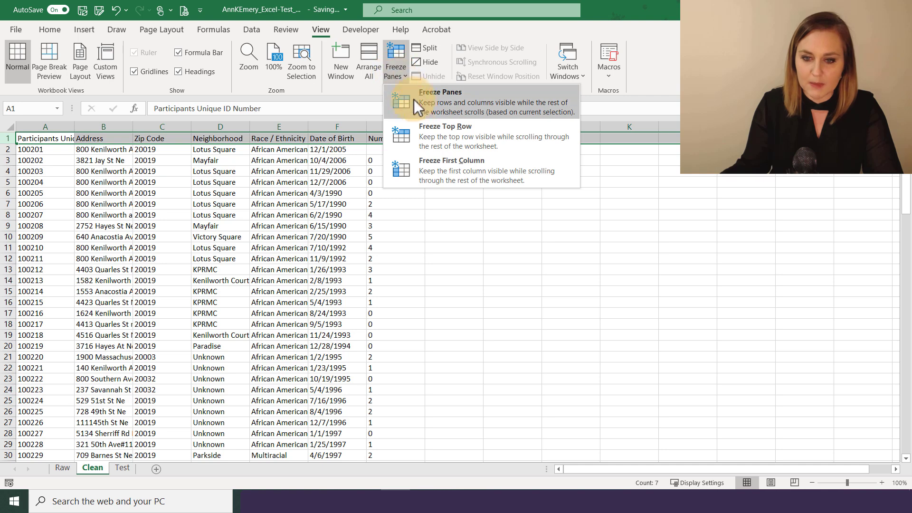
pyautogui.click(423, 136)
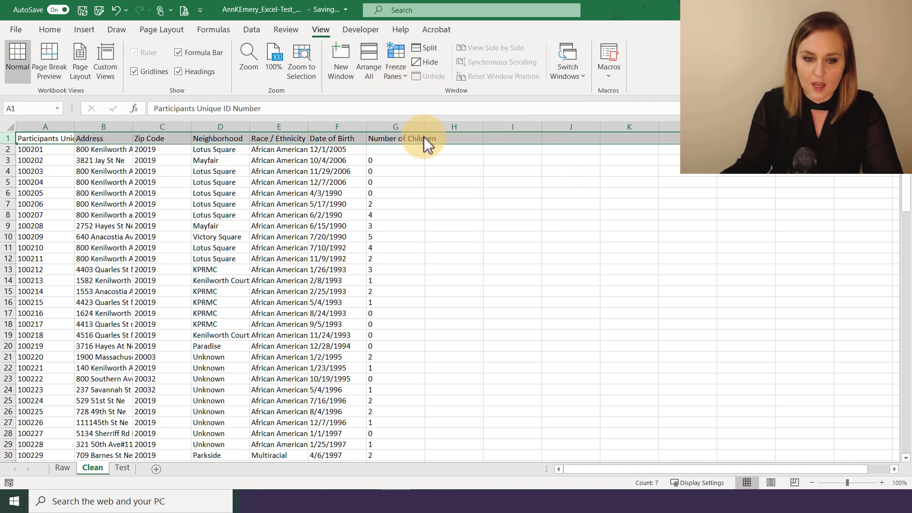
pyautogui.click(60, 28)
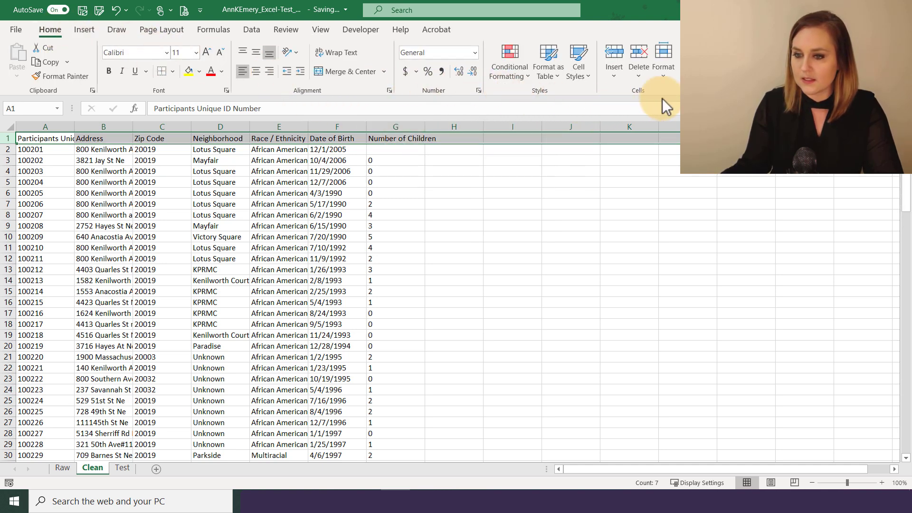
# Add filters to the header row and make it bold
pyautogui.click(752, 67)
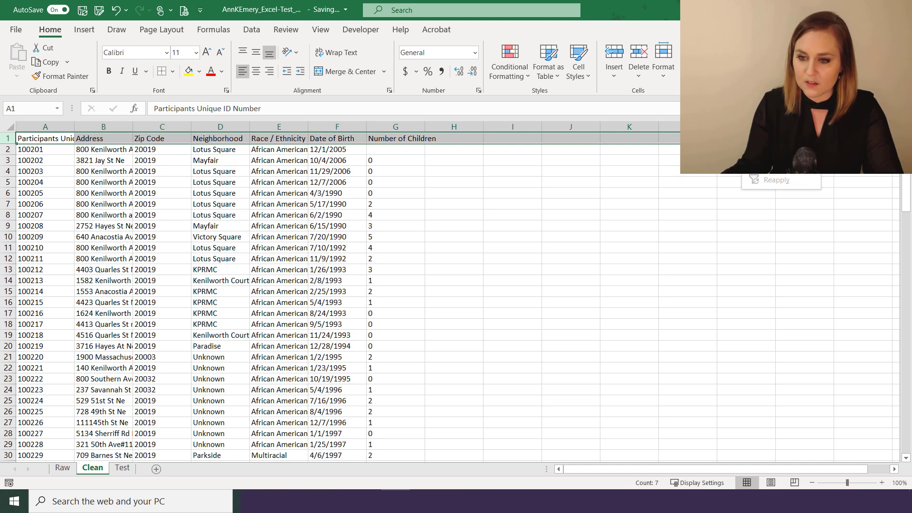
pyautogui.click(772, 156)
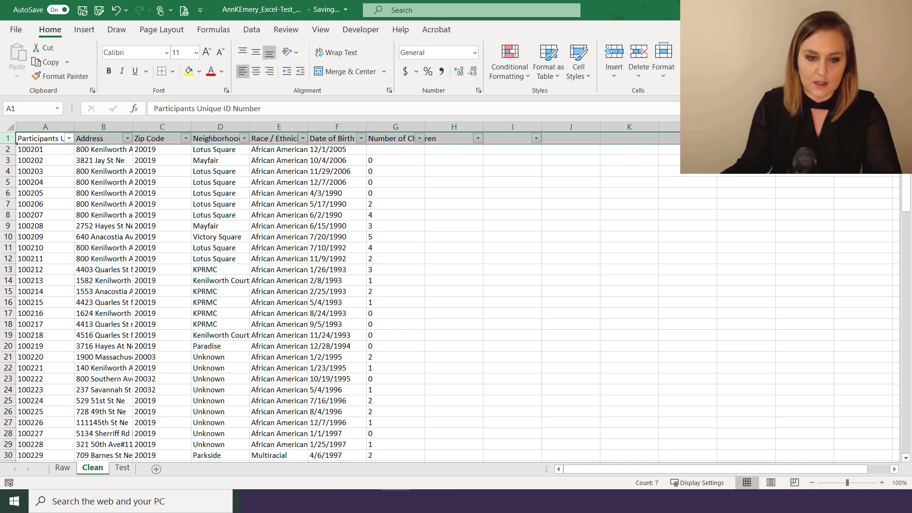
pyautogui.hotkey('ctrl', 'b')
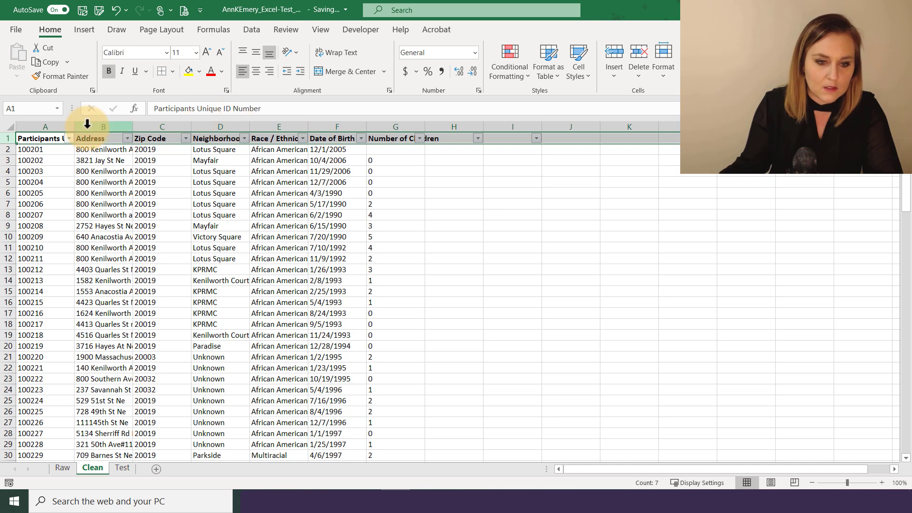
# Wrap the header text onto two lines and give all columns one equal narrower width
pyautogui.click(10, 127)
pyautogui.moveTo(74, 126); pyautogui.dragTo(127, 128)
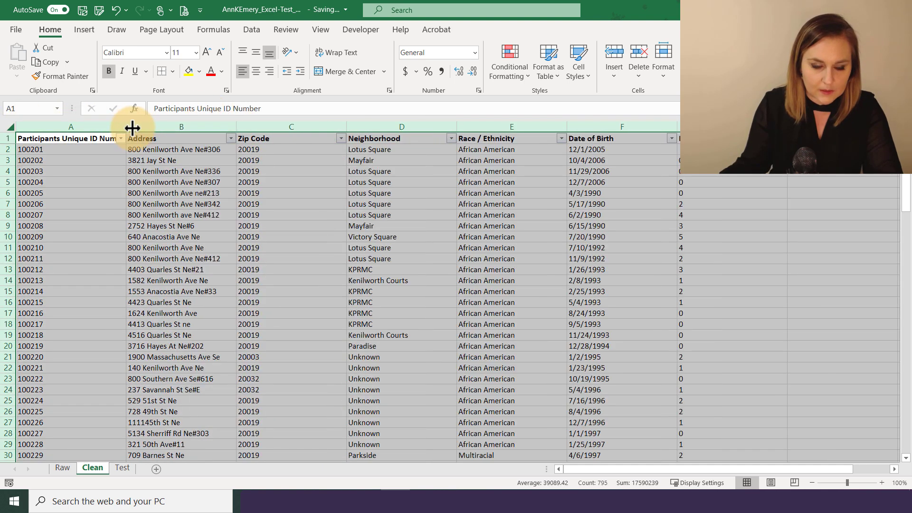
pyautogui.click(7, 138)
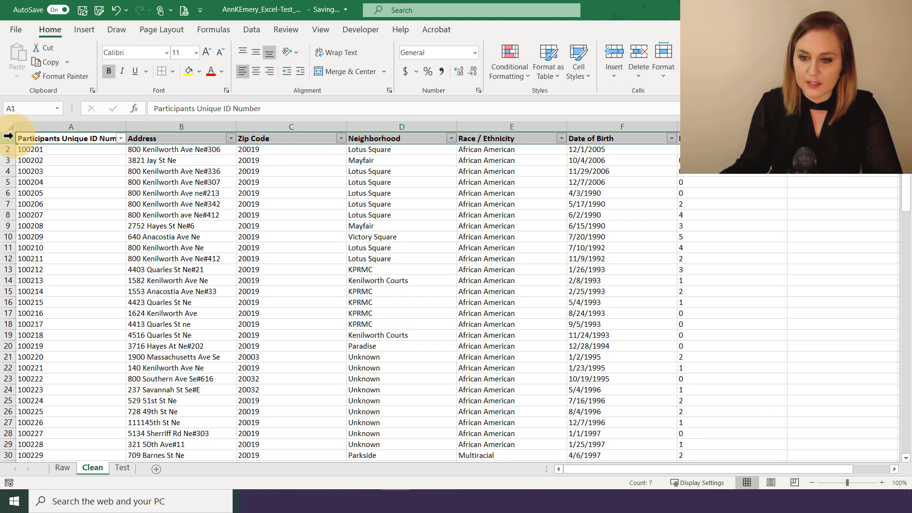
pyautogui.click(335, 52)
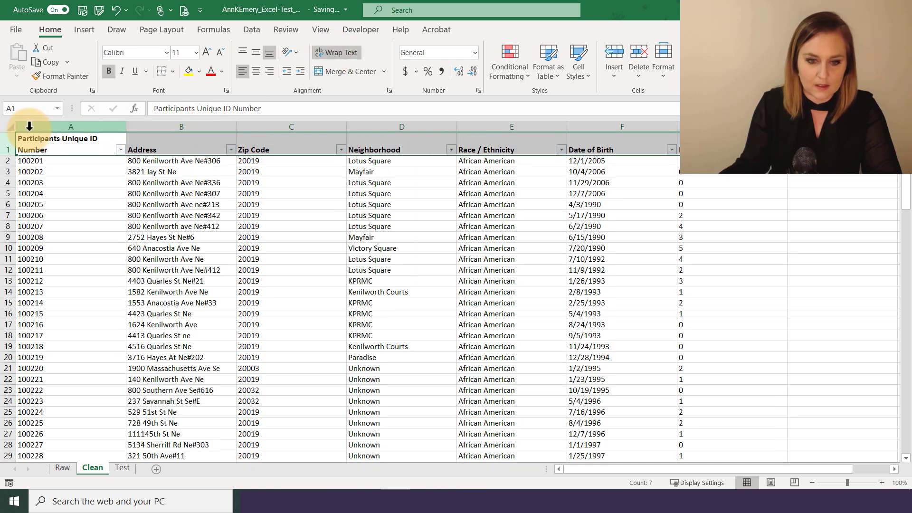
pyautogui.click(11, 126)
pyautogui.moveTo(126, 125); pyautogui.dragTo(106, 126)
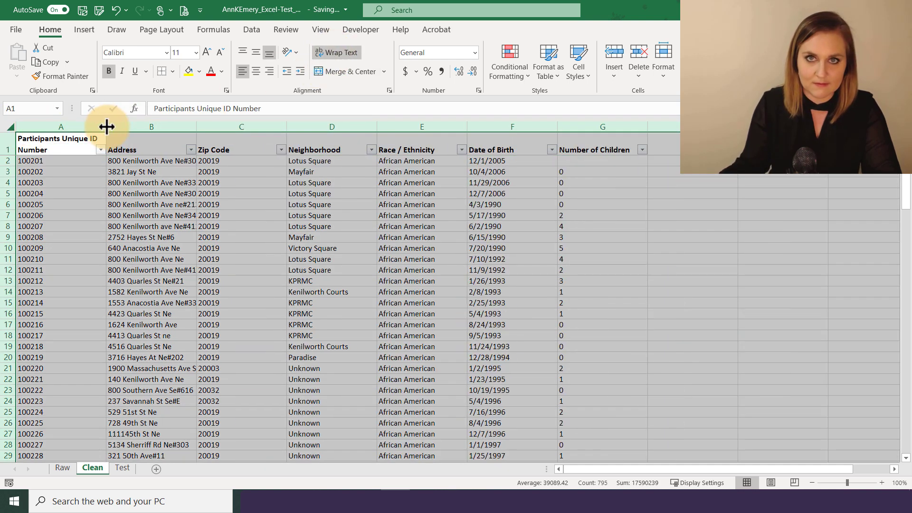
pyautogui.click(5, 141)
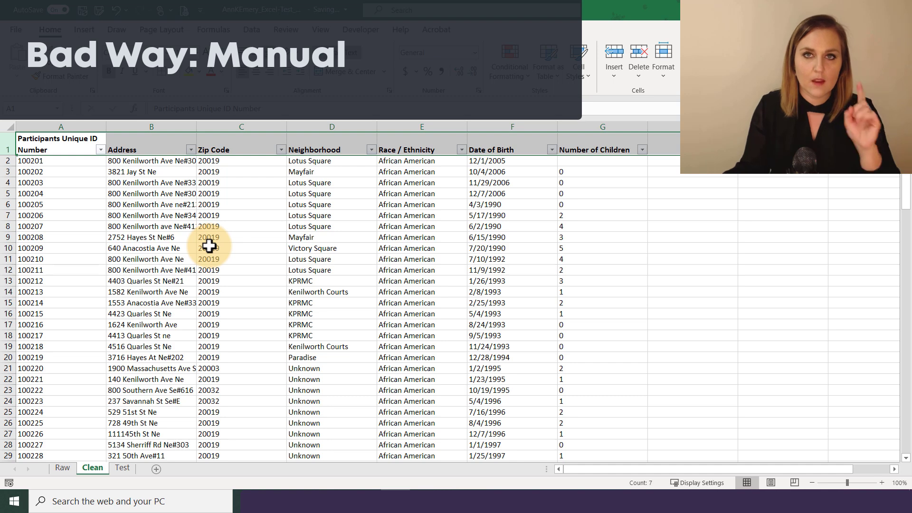
# Step through the first participant IDs and scroll to the end of column A
pyautogui.click(86, 162)
pyautogui.click(84, 172)
pyautogui.click(84, 183)
pyautogui.click(84, 195)
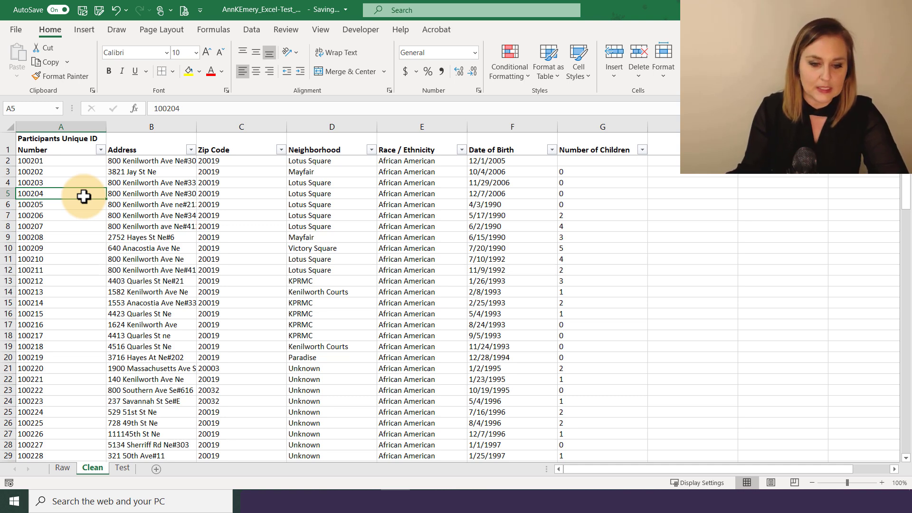
pyautogui.scroll(-5, 84, 196)
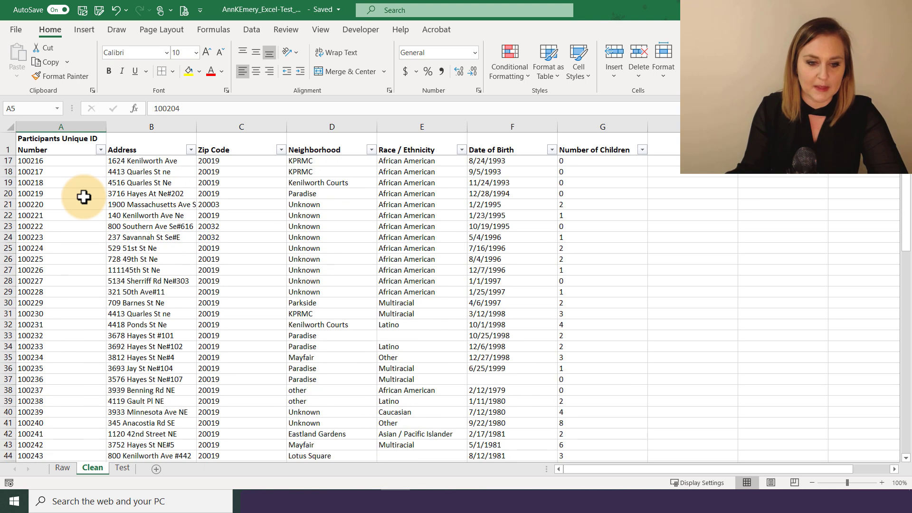
pyautogui.scroll(-14, 84, 196)
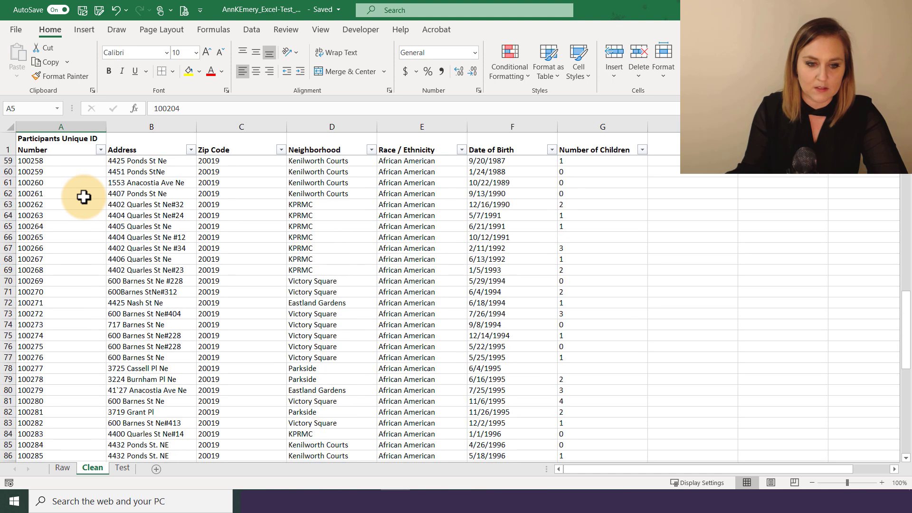
pyautogui.scroll(-5, 83, 196)
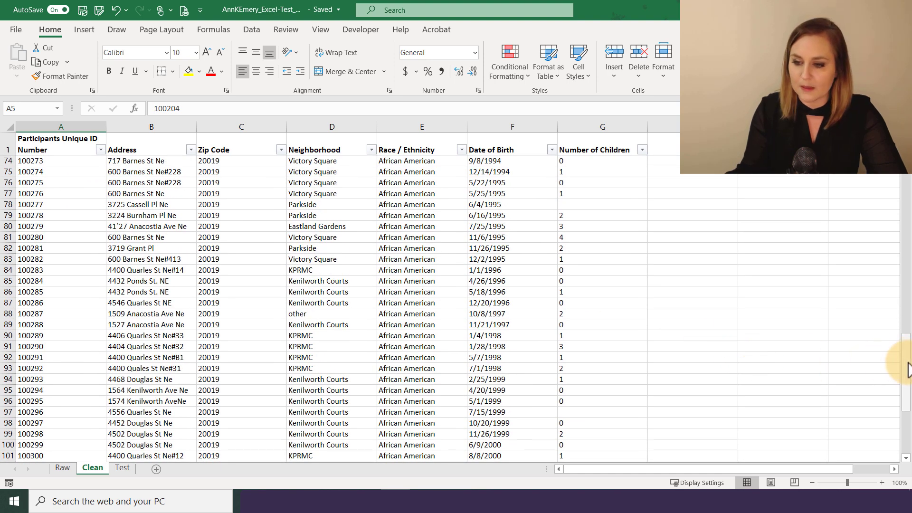
pyautogui.scroll(-5, 907, 370)
# Select A115 up to A1 so the status bar counts 114 IDs
pyautogui.click(59, 445)
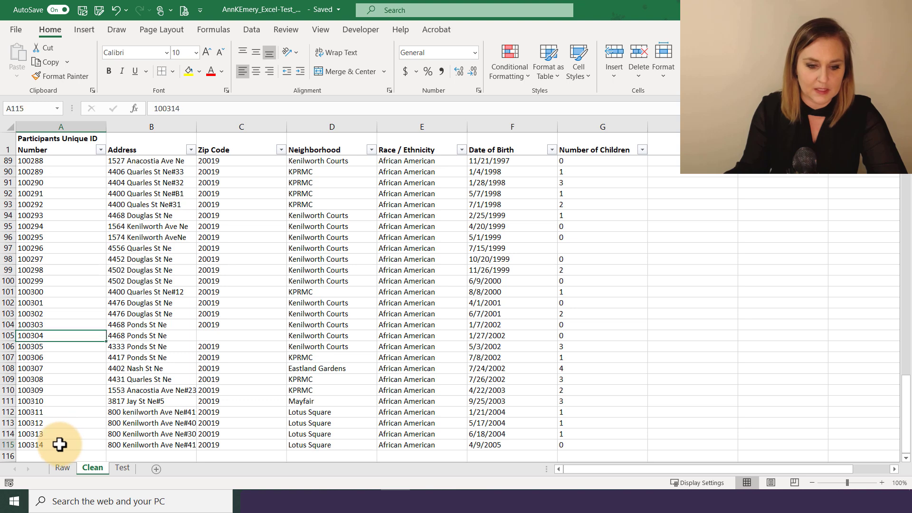
pyautogui.moveTo(60, 444); pyautogui.dragTo(83, 161)
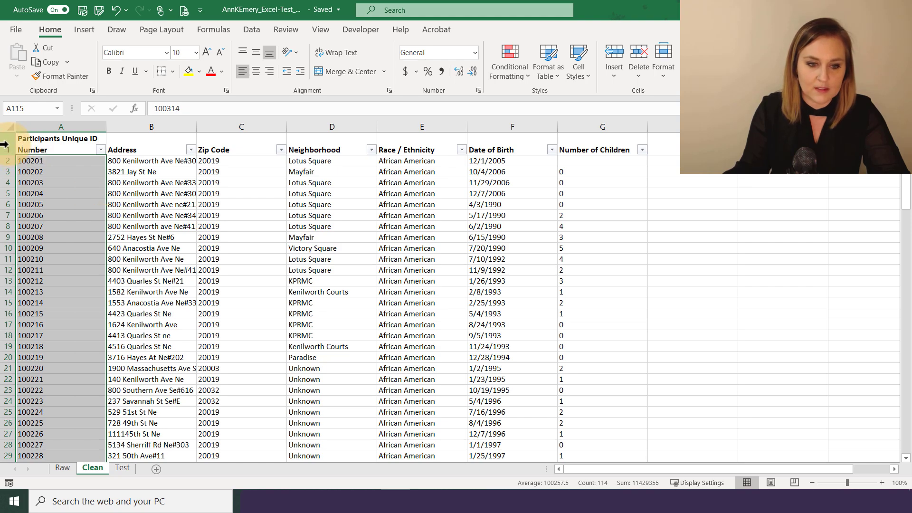
pyautogui.scroll(-20, 80, 215)
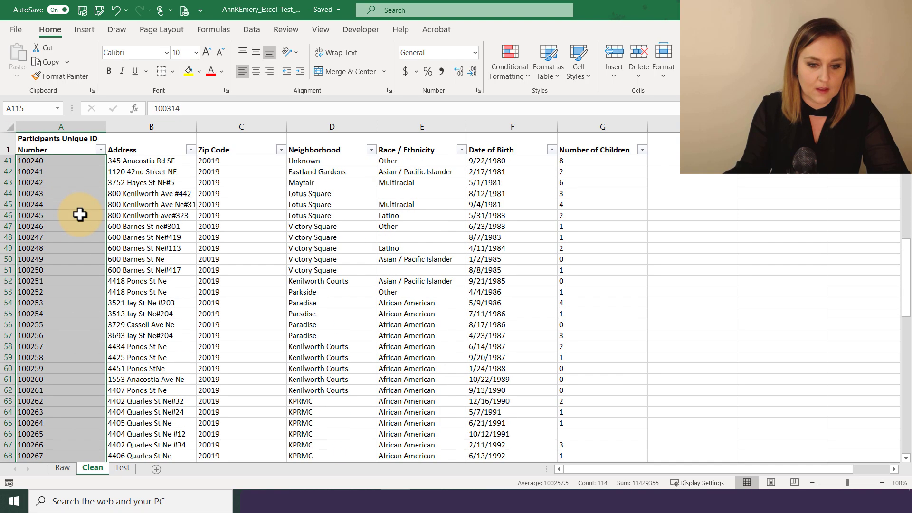
pyautogui.scroll(-7, 81, 215)
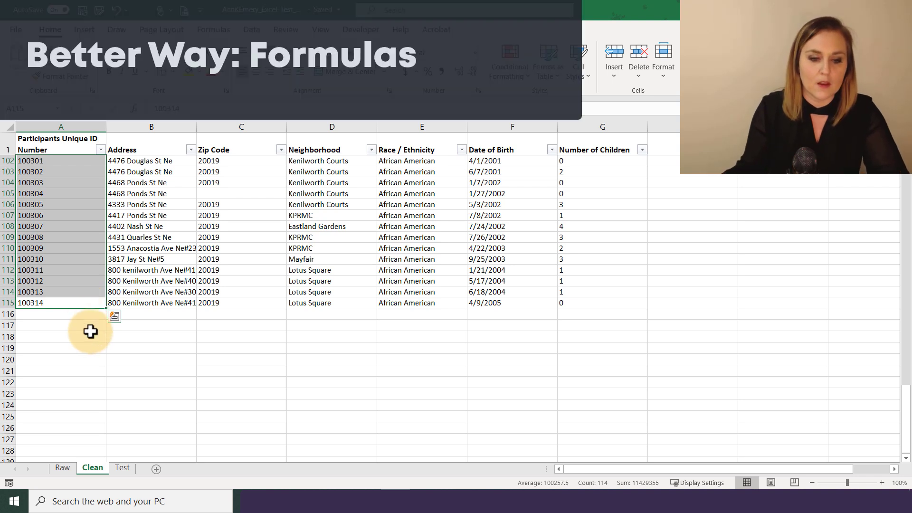
# Enter a COUNTA formula over A2:A115 in A117, returning 114
pyautogui.click(90, 326)
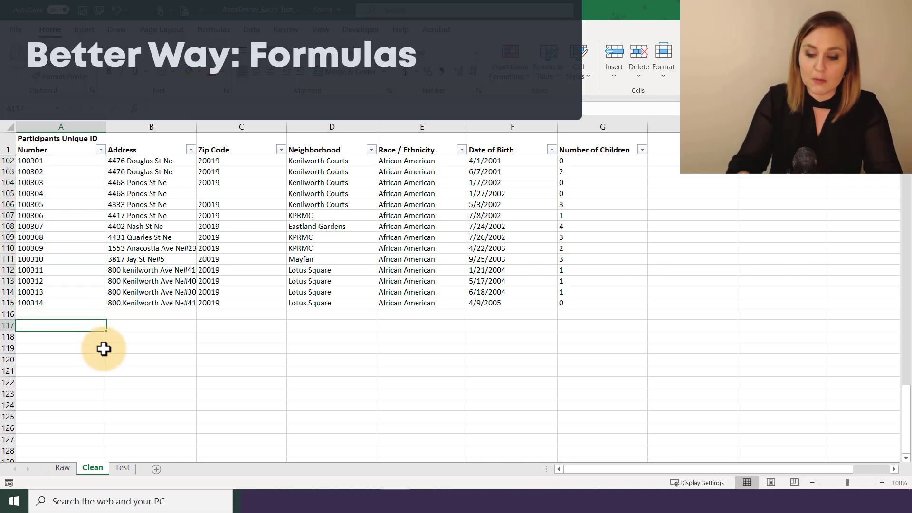
pyautogui.write('=counta(')
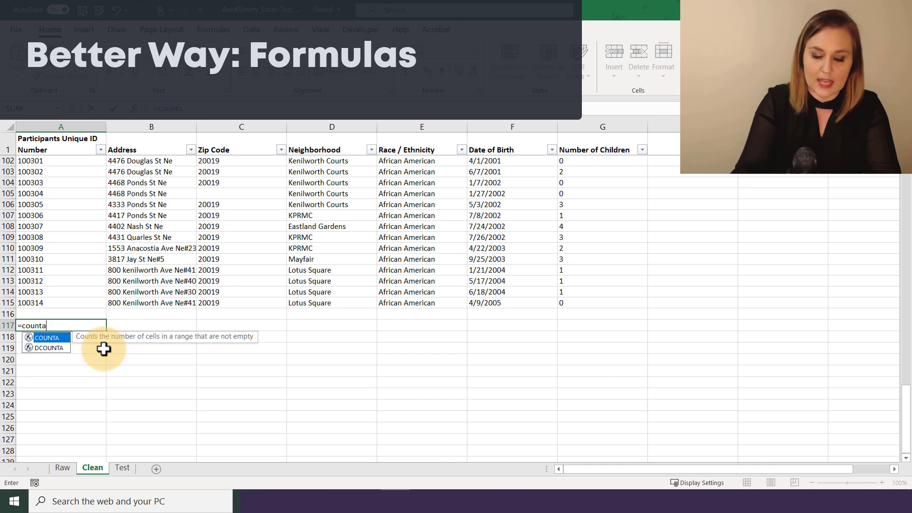
pyautogui.press('Up')
pyautogui.press('Up')
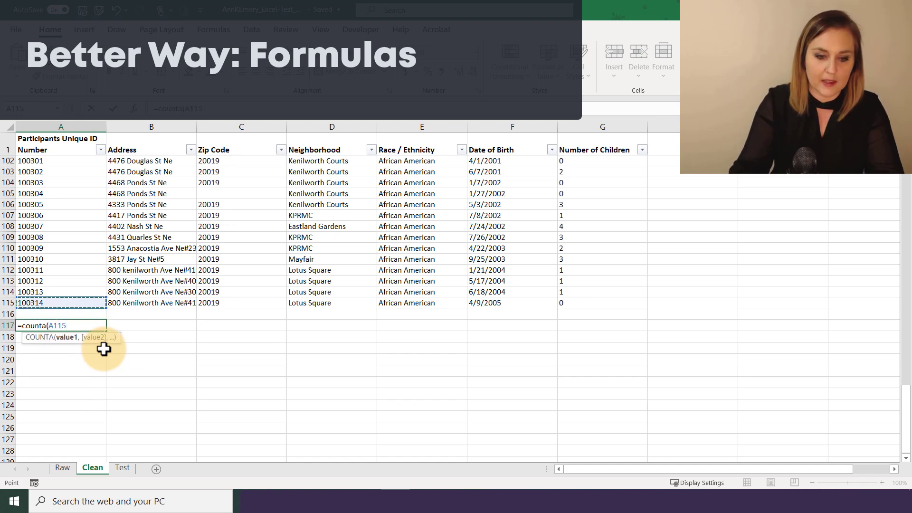
pyautogui.hotkey('ctrl', 'shift', 'Up')
pyautogui.hotkey('shift', 'Down')
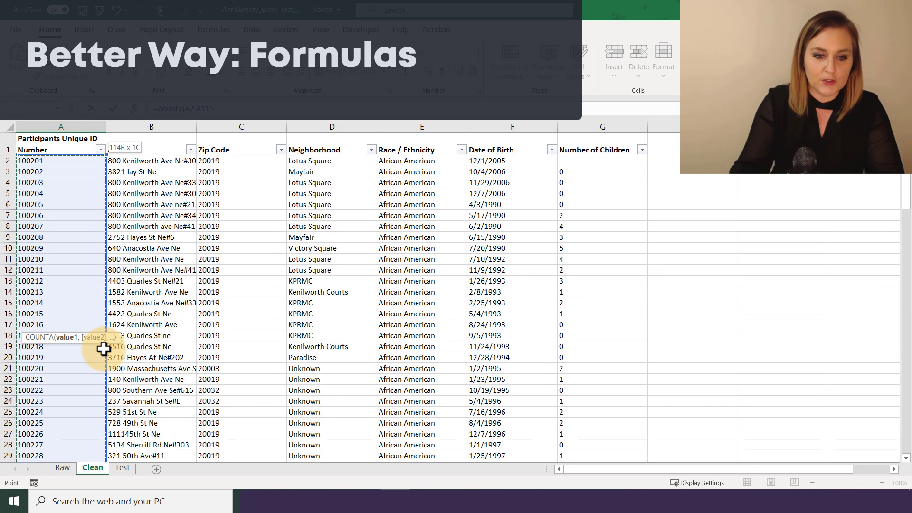
pyautogui.write(')')
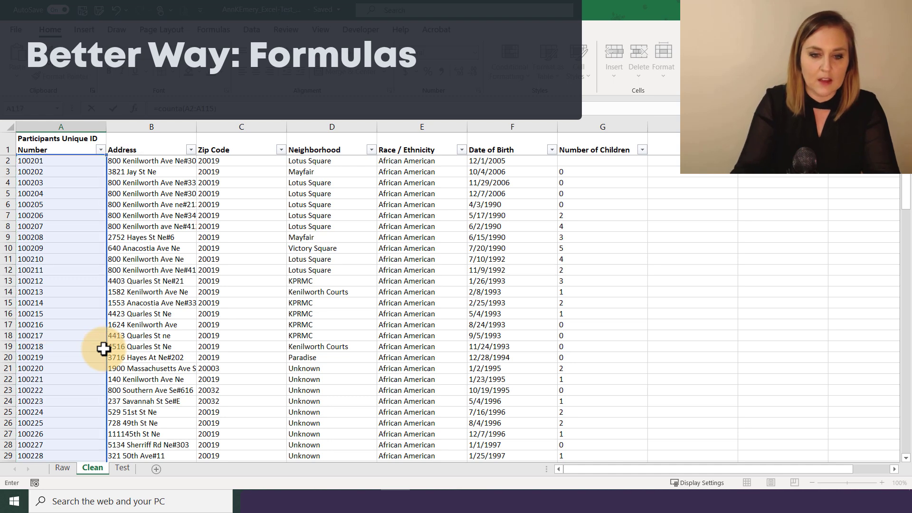
pyautogui.press('Return')
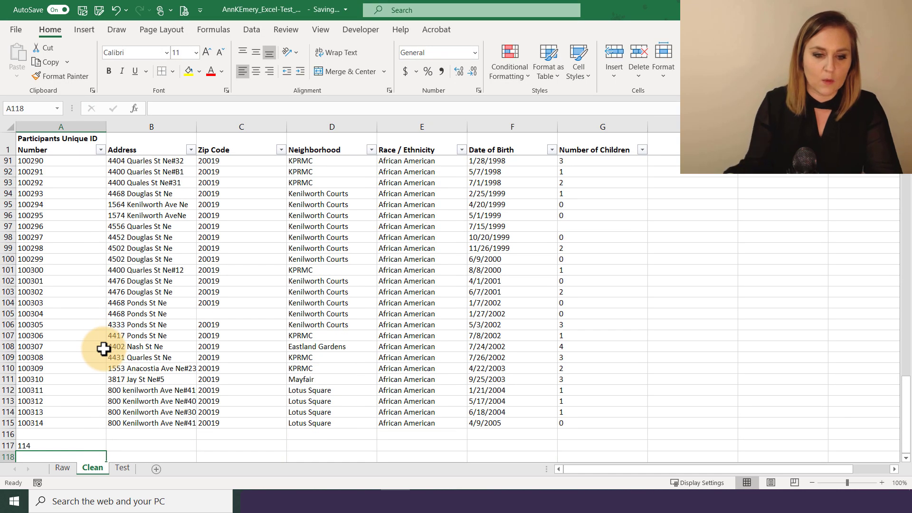
# Apply a Duplicate Values highlight rule with light red fill to column A
pyautogui.click(81, 127)
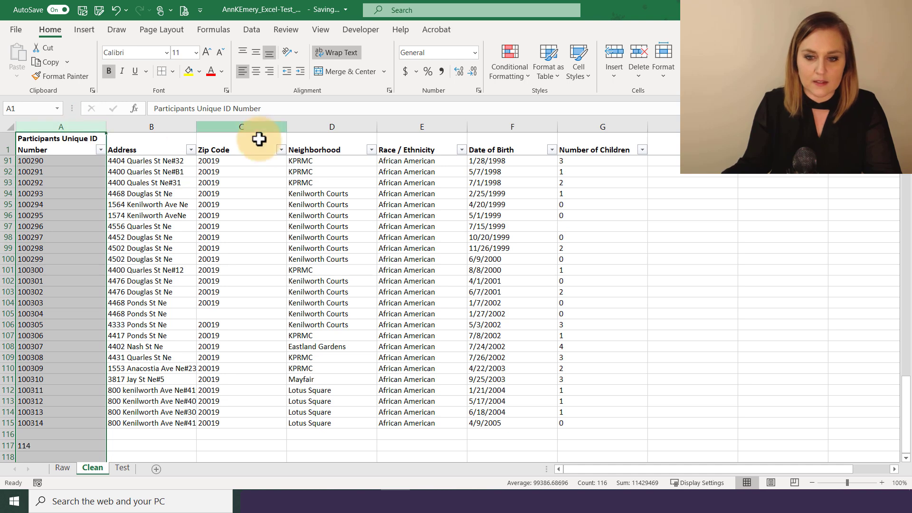
pyautogui.click(505, 76)
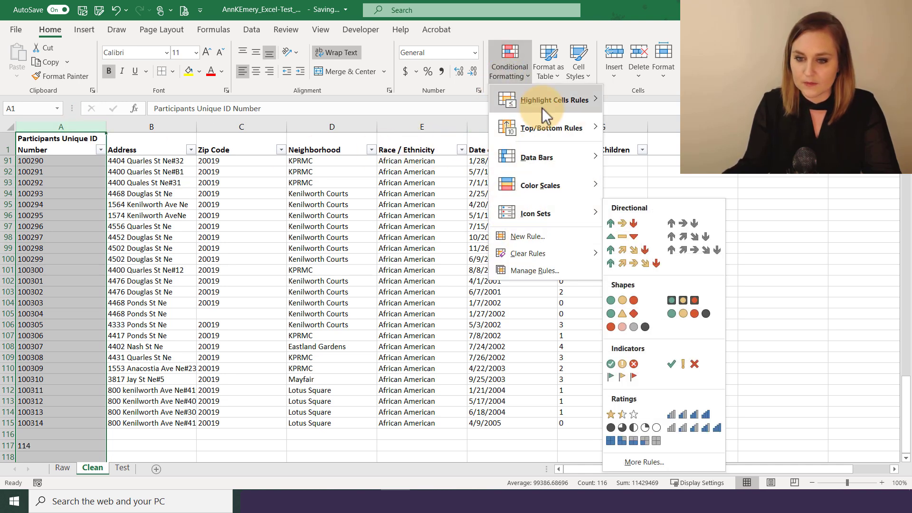
pyautogui.moveTo(545, 102)
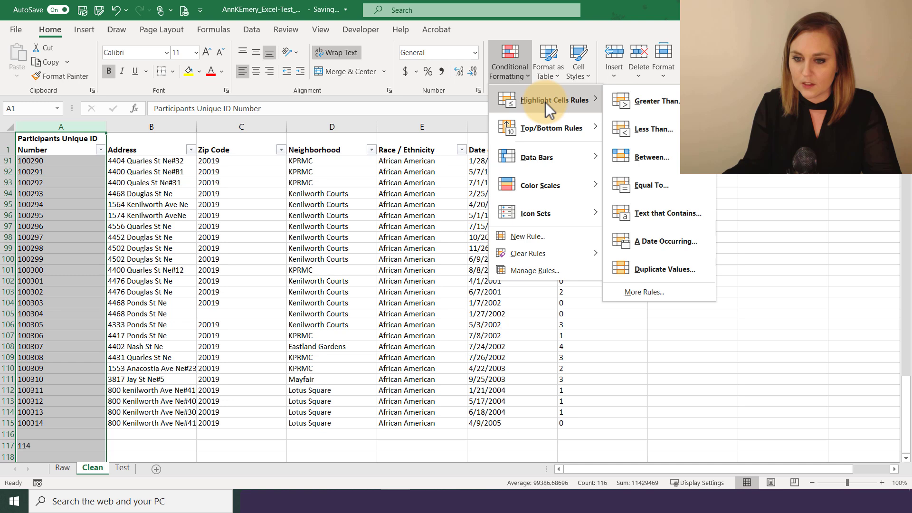
pyautogui.click(679, 262)
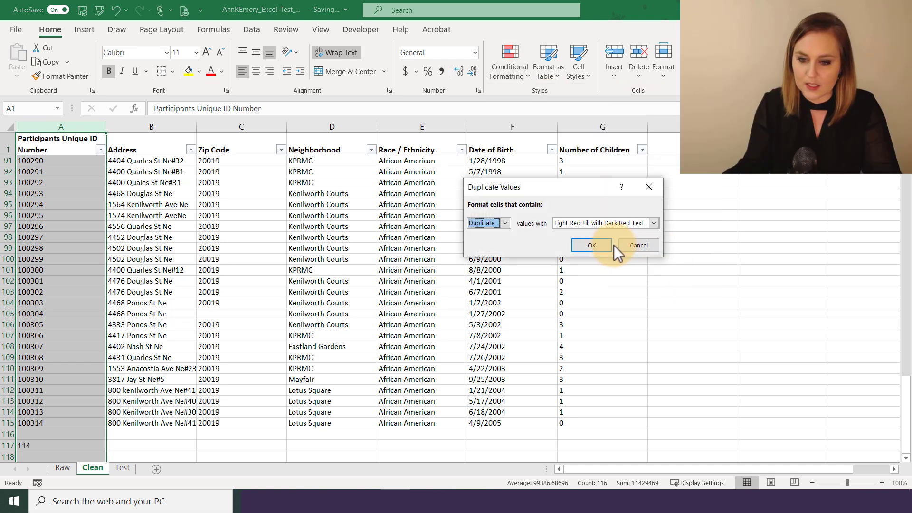
pyautogui.click(591, 245)
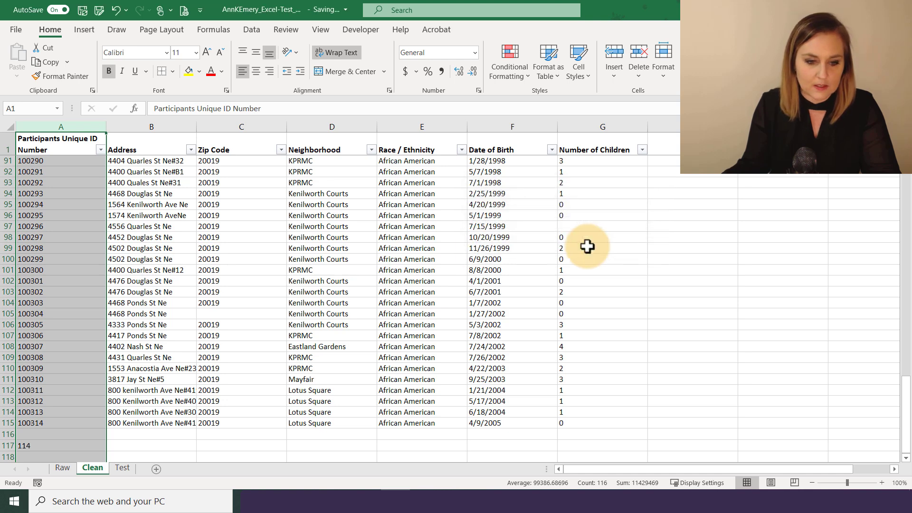
# Check column A's filter list unchanged and return to the count in A117
pyautogui.click(101, 150)
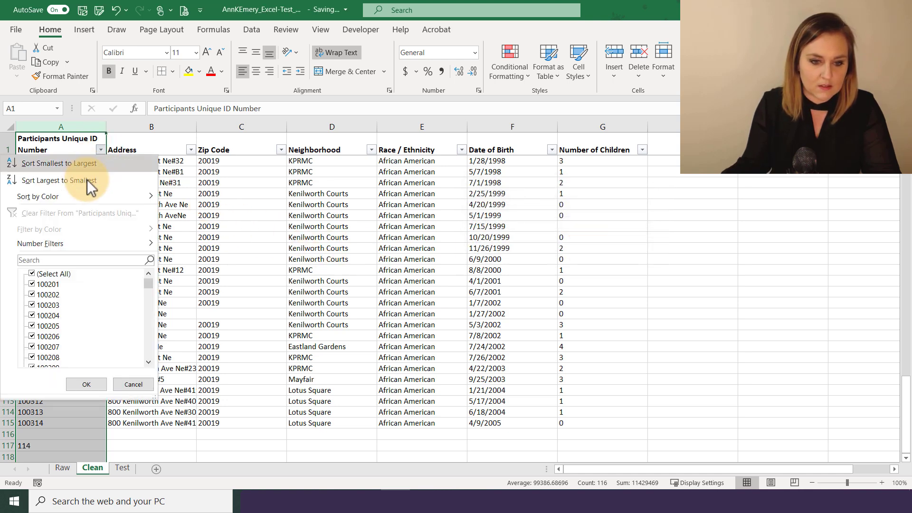
pyautogui.click(67, 156)
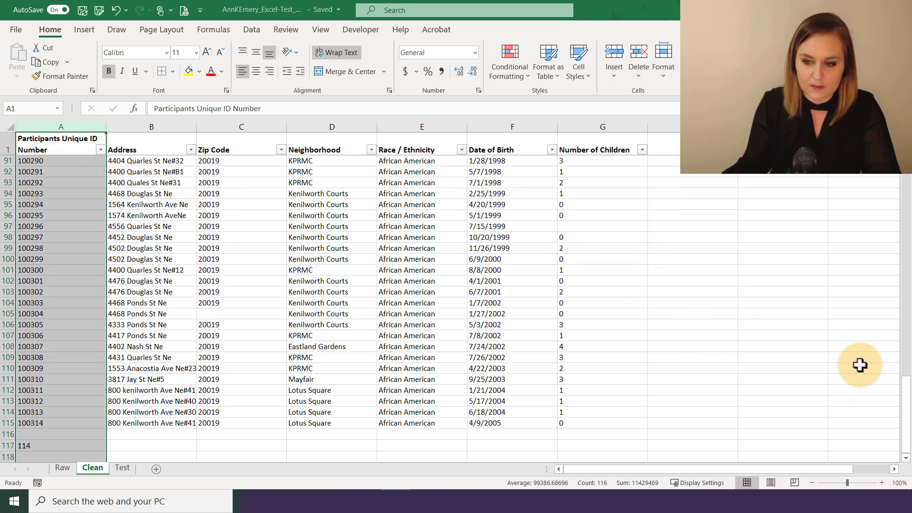
pyautogui.moveTo(906, 407); pyautogui.dragTo(906, 399)
pyautogui.moveTo(905, 188); pyautogui.dragTo(905, 402)
pyautogui.scroll(-3, 232, 270)
pyautogui.click(71, 325)
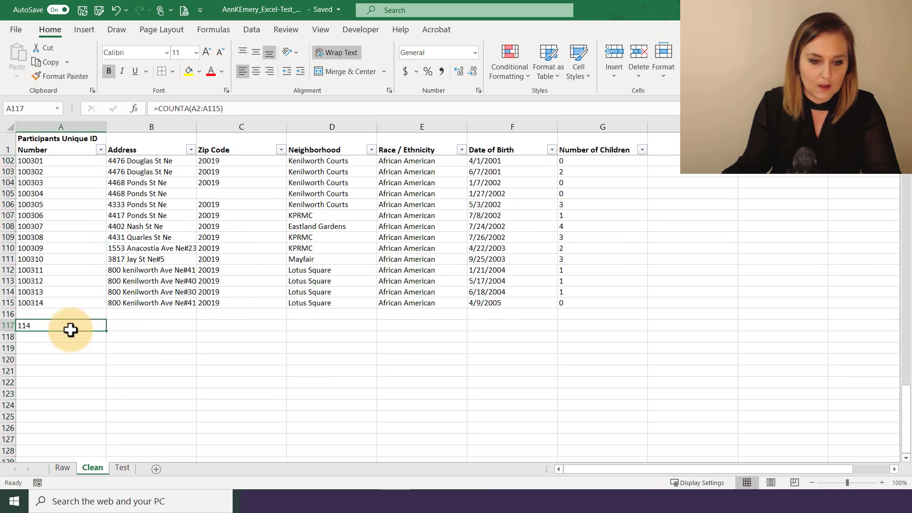
# Enter 114 as question 1's answer in Test cell B1 and narrow column B
pyautogui.click(123, 468)
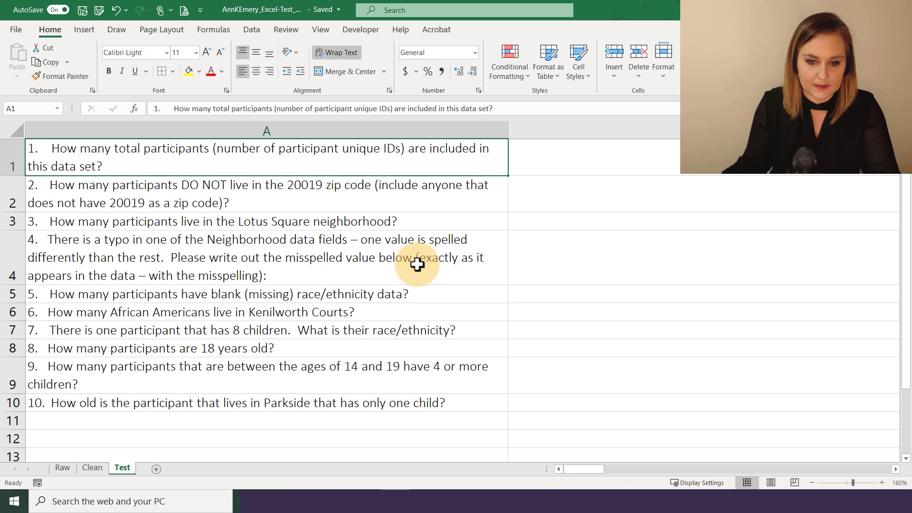
pyautogui.click(539, 165)
pyautogui.write('114')
pyautogui.press('Return')
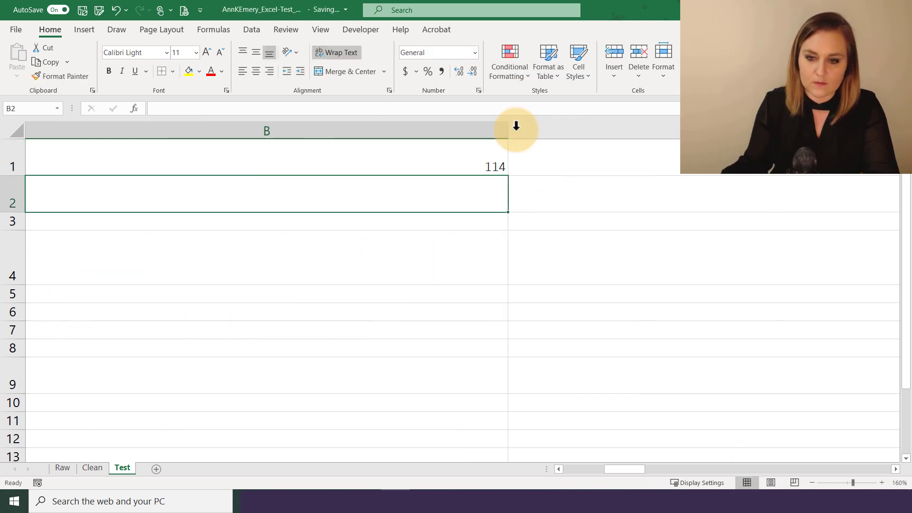
pyautogui.moveTo(507, 128); pyautogui.dragTo(167, 134)
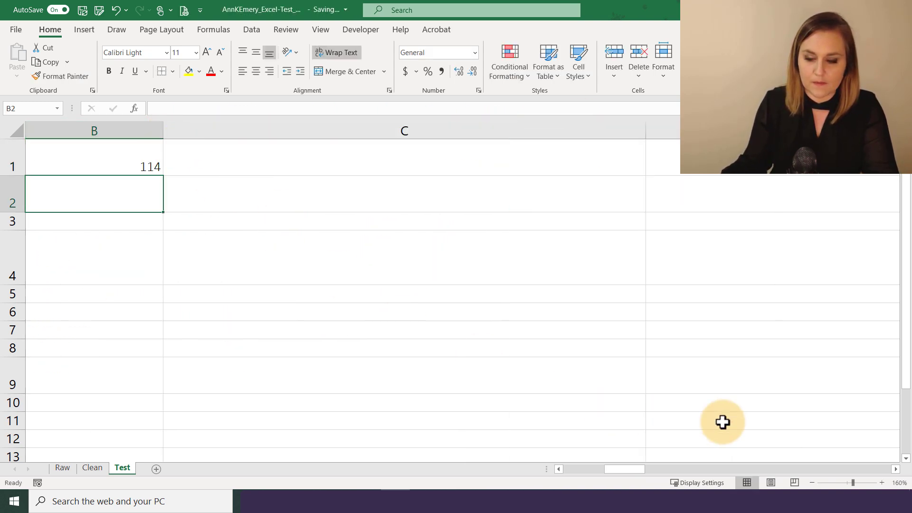
pyautogui.moveTo(627, 469); pyautogui.dragTo(561, 468)
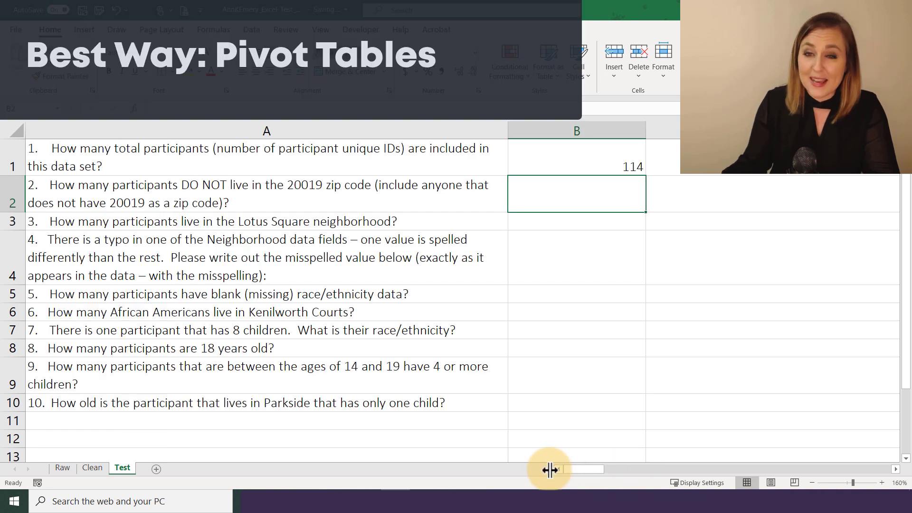
# Insert a PivotTable from the Clean sheet's participant data on a new sheet
pyautogui.click(93, 468)
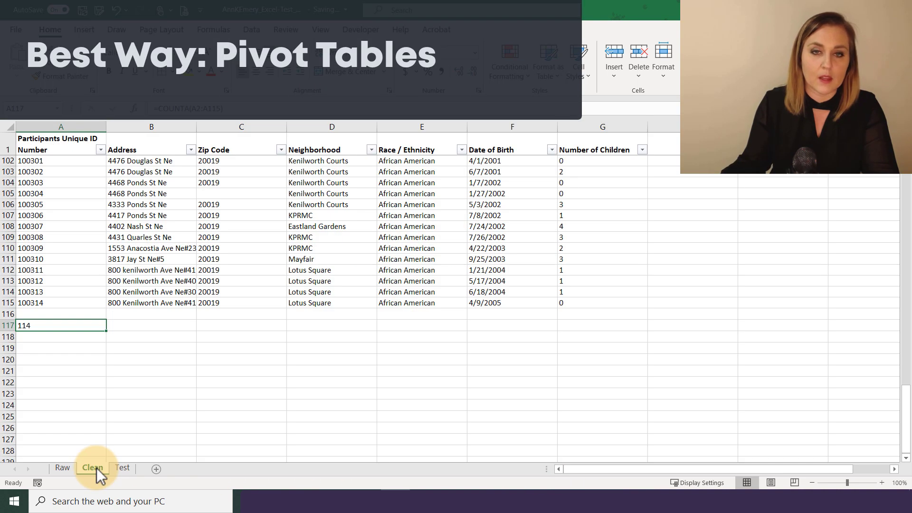
pyautogui.click(61, 147)
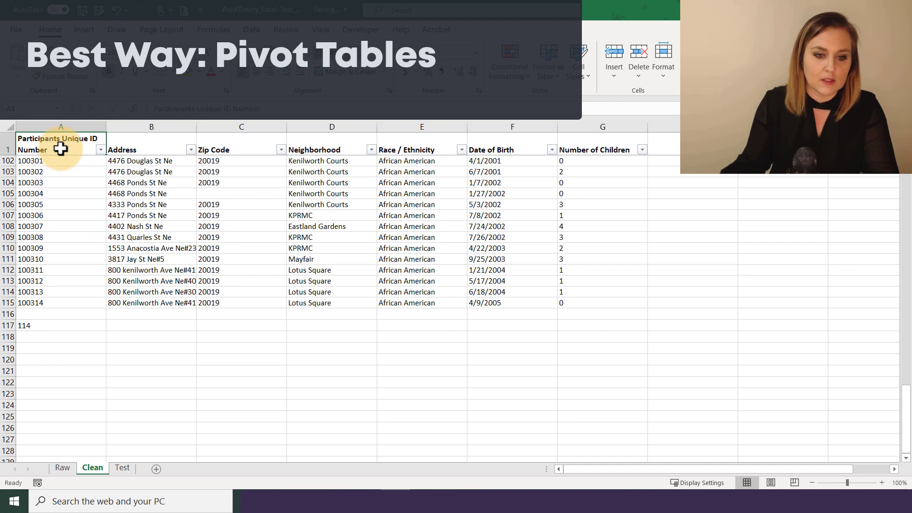
pyautogui.click(84, 31)
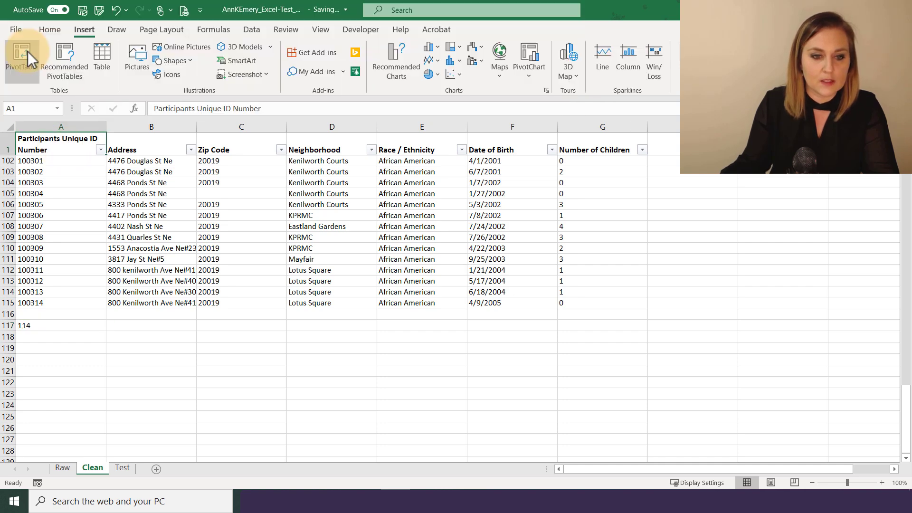
pyautogui.click(28, 52)
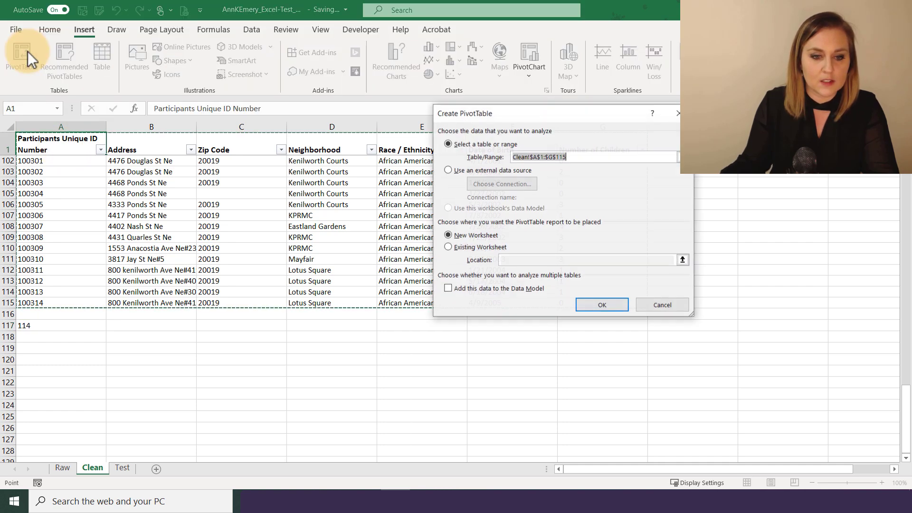
pyautogui.click(585, 309)
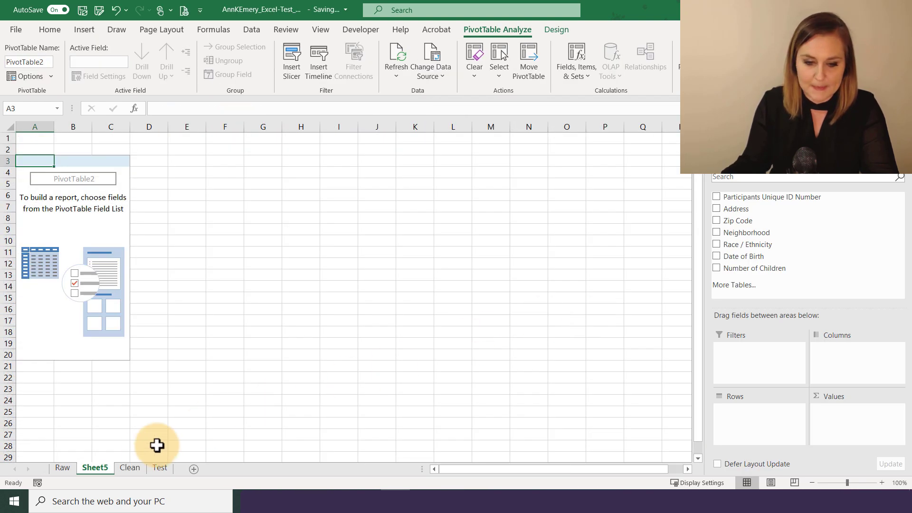
# Move the new sheet after Clean and name it Pivot
pyautogui.moveTo(109, 468)
pyautogui.mouseDown()
pyautogui.moveTo(148, 468)
pyautogui.moveTo(136, 468)
pyautogui.mouseUp()
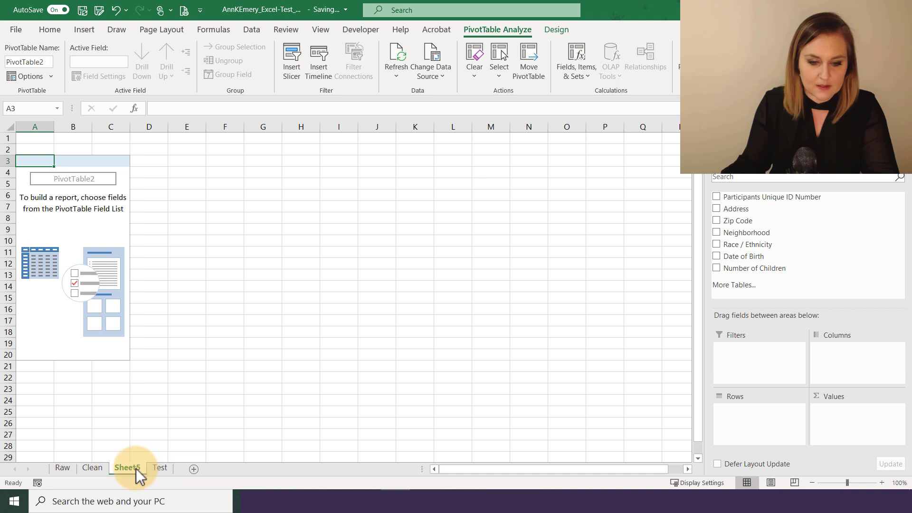
pyautogui.rightClick(136, 468)
pyautogui.click(170, 337)
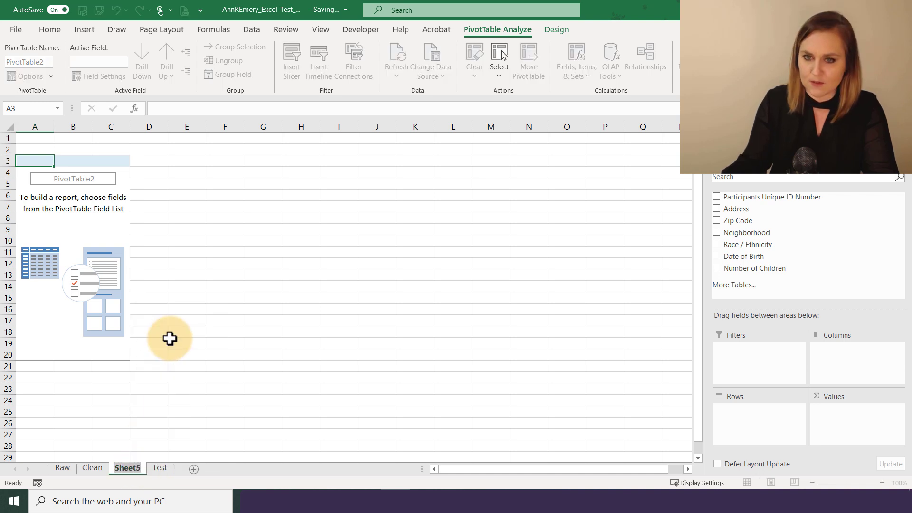
pyautogui.write('Pivot')
pyautogui.press('Return')
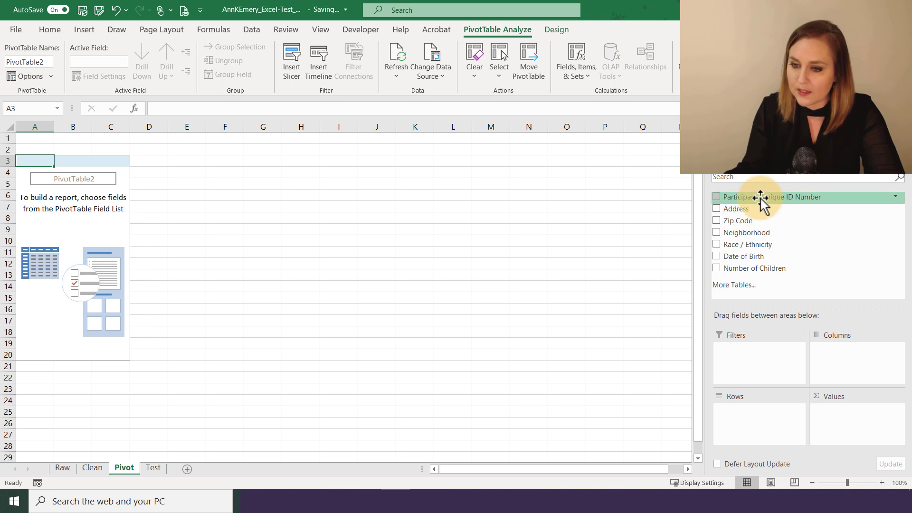
# Summarize Participants Unique ID Number as a Count in the pivot values, giving 114
pyautogui.moveTo(760, 199); pyautogui.dragTo(845, 448)
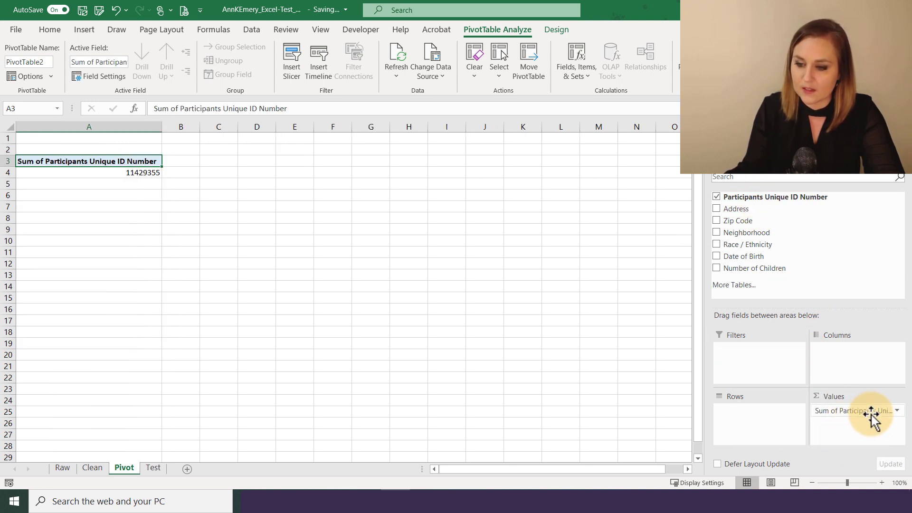
pyautogui.click(895, 412)
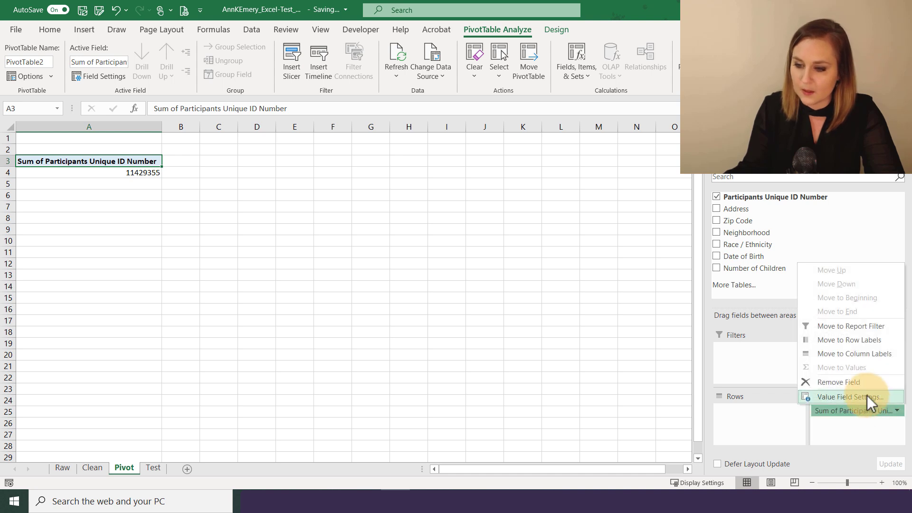
pyautogui.click(866, 396)
pyautogui.click(535, 231)
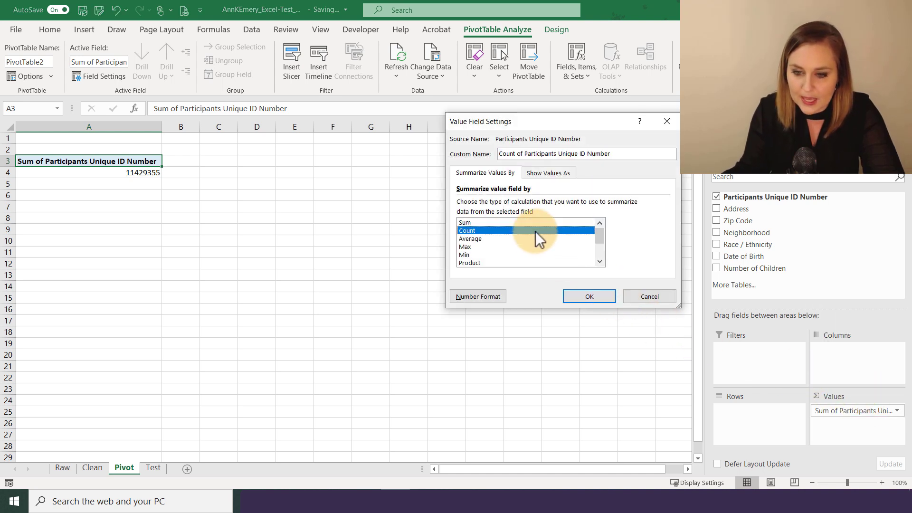
pyautogui.click(584, 296)
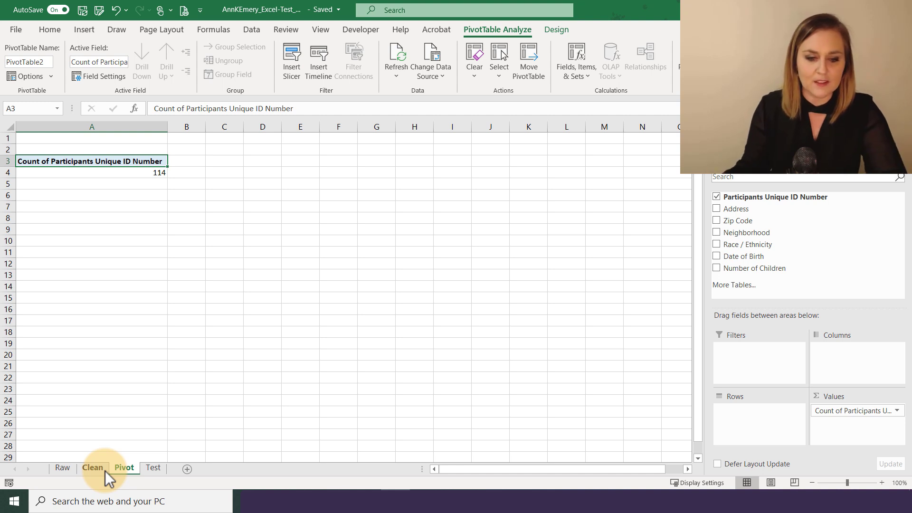
# Review the zip codes in column C of the Clean sheet, including the blank one in row 105
pyautogui.click(154, 467)
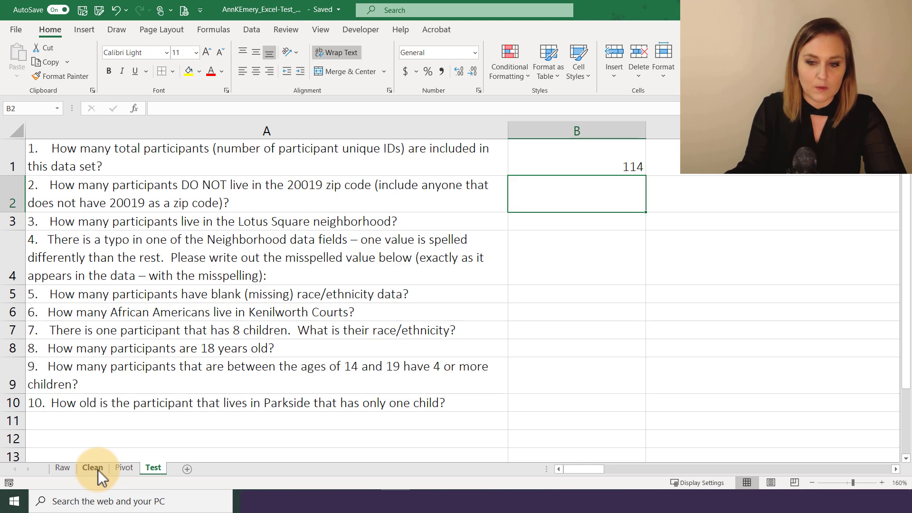
pyautogui.click(92, 468)
pyautogui.scroll(1, 128, 358)
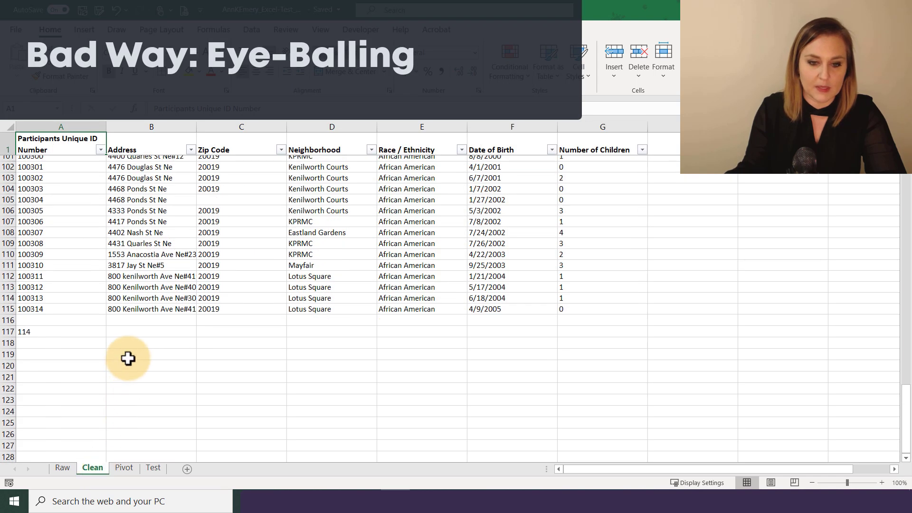
pyautogui.scroll(2, 128, 358)
pyautogui.click(227, 310)
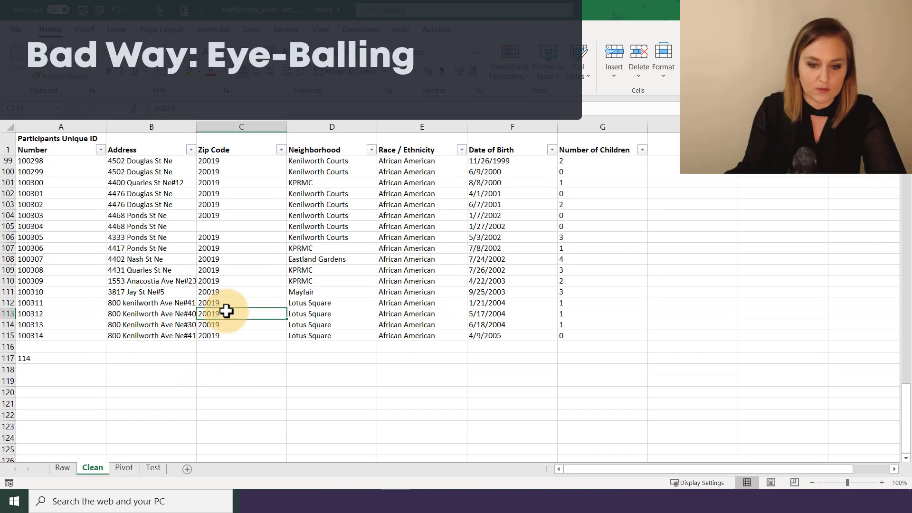
pyautogui.click(226, 292)
pyautogui.click(228, 259)
pyautogui.scroll(2, 230, 261)
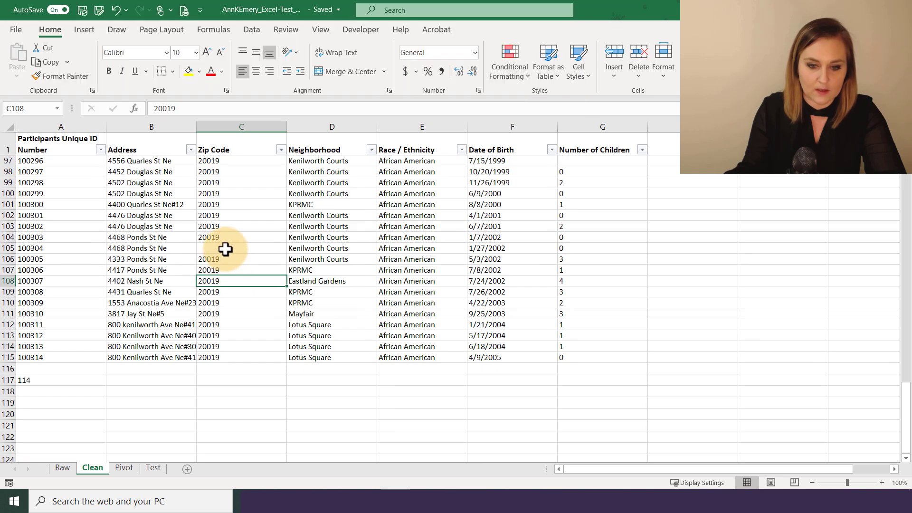
pyautogui.click(225, 249)
# Sort the Clean rows by Zip Code from smallest to largest
pyautogui.scroll(10, 225, 249)
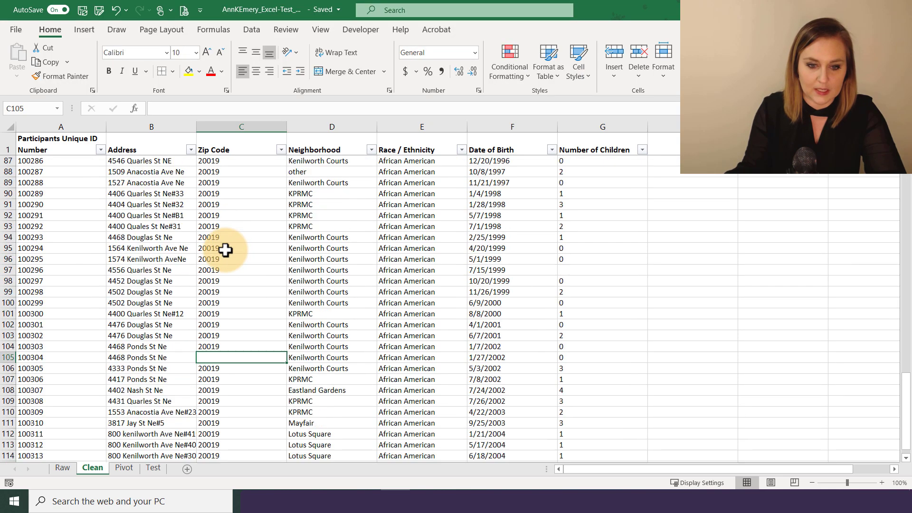
pyautogui.scroll(12, 225, 249)
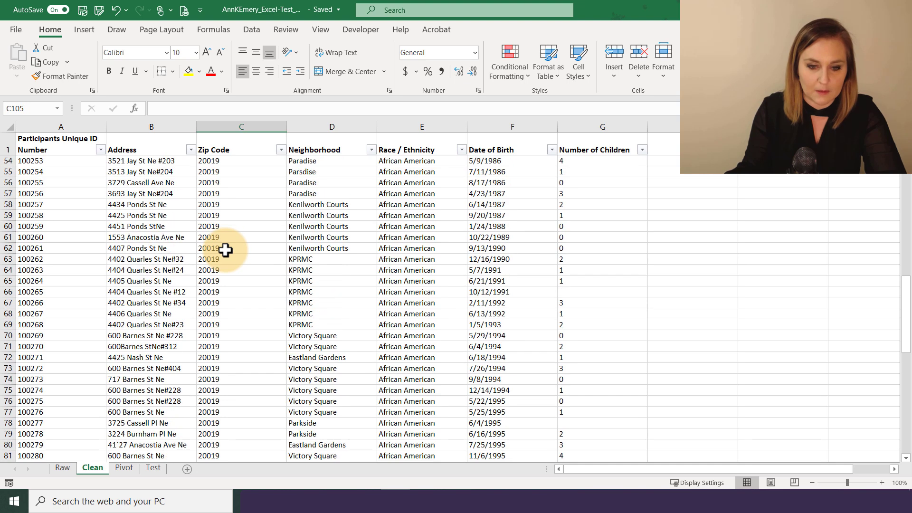
pyautogui.scroll(6, 225, 249)
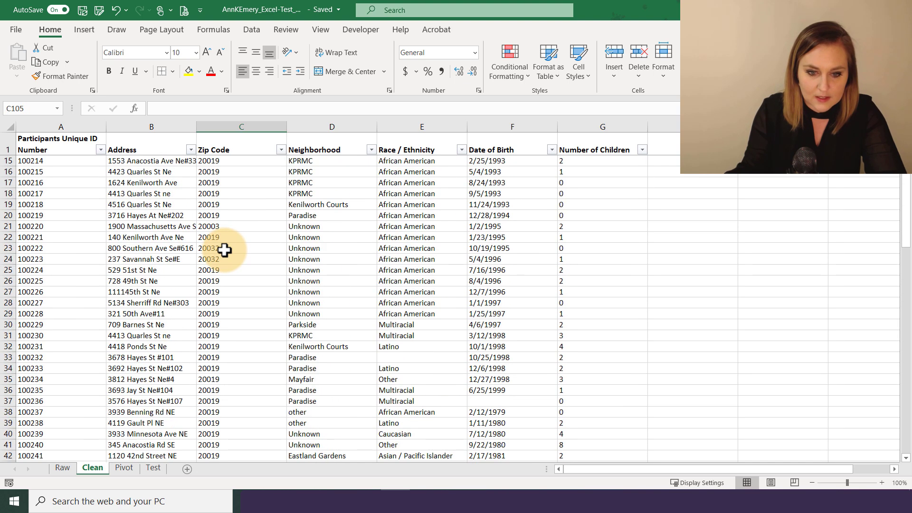
pyautogui.click(282, 149)
pyautogui.click(266, 163)
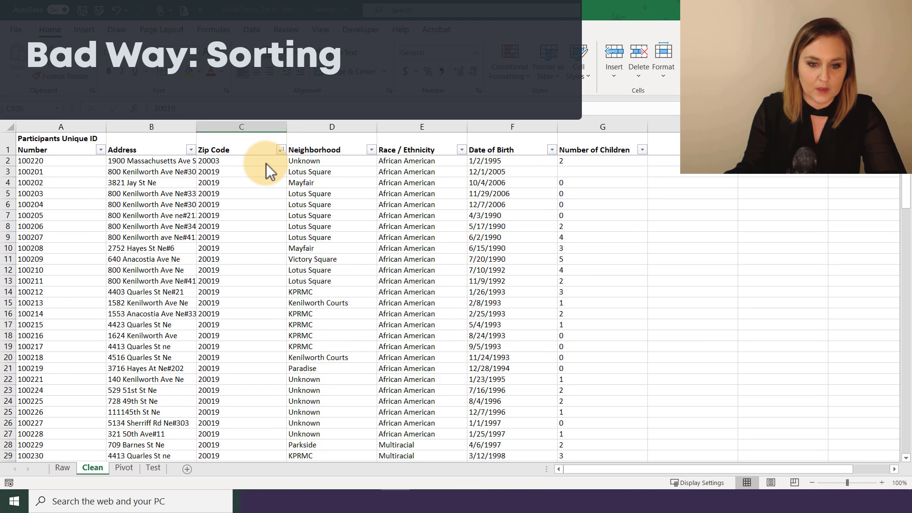
# Filter Zip Code to exclude 20019, select the 4 remaining zip cells, then re-check Select All
pyautogui.click(281, 150)
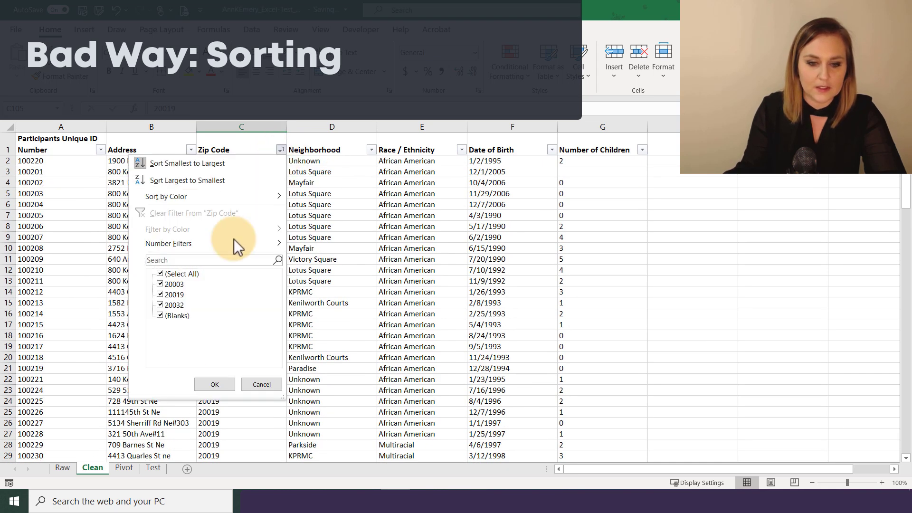
pyautogui.click(160, 294)
pyautogui.click(207, 382)
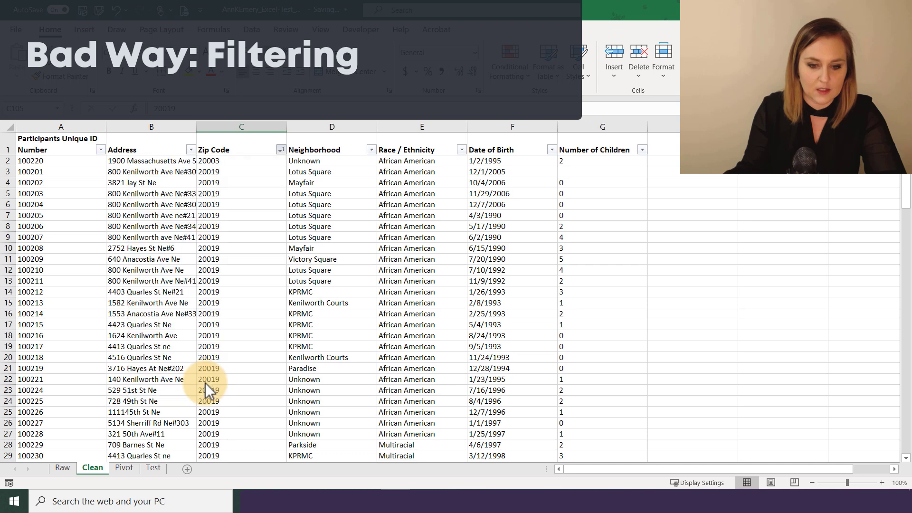
pyautogui.moveTo(229, 162); pyautogui.dragTo(228, 198)
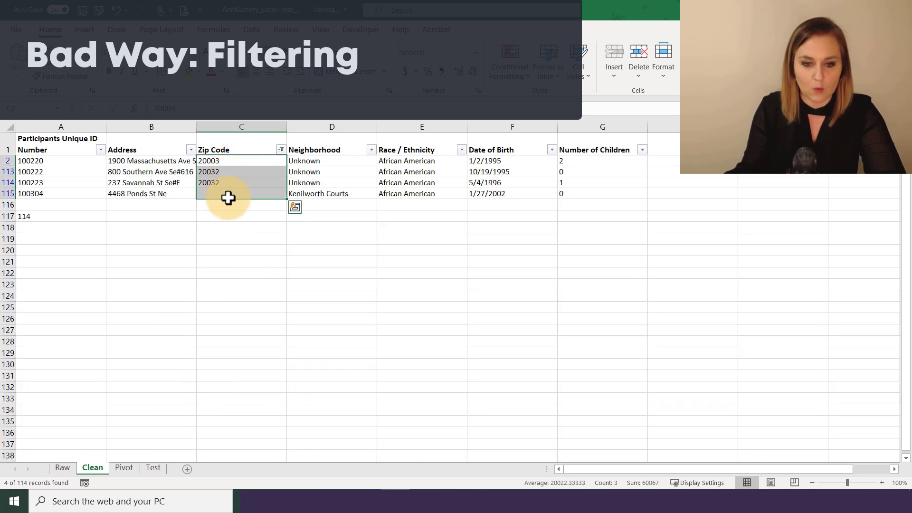
pyautogui.click(281, 150)
pyautogui.click(181, 274)
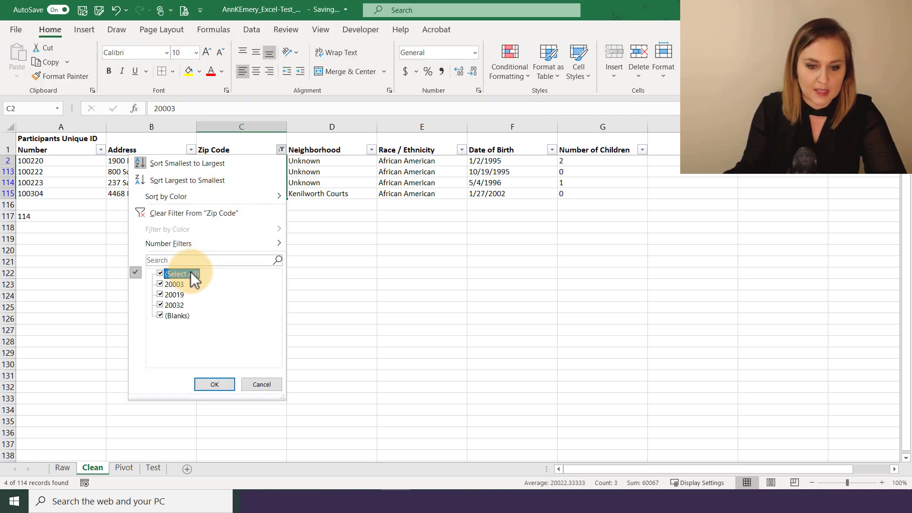
# Apply Select All to show all 114 Clean rows, then select empty cell C117
pyautogui.click(215, 383)
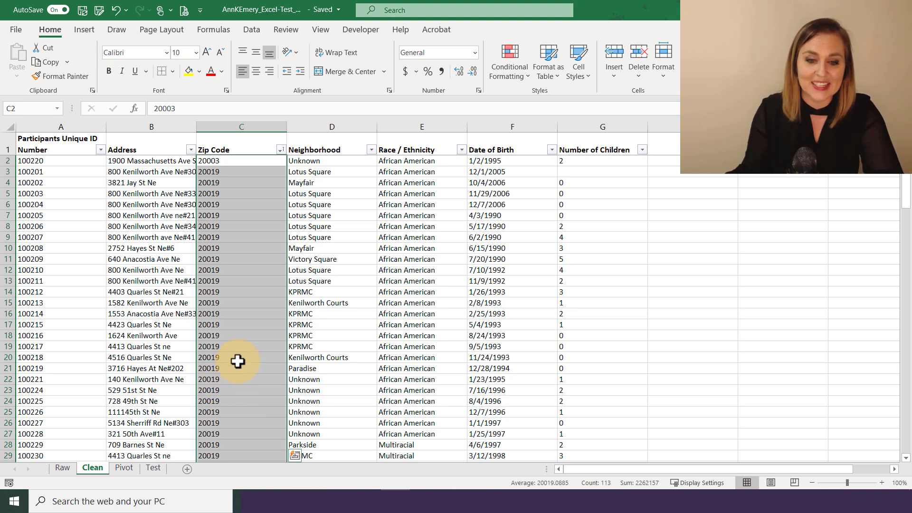
pyautogui.scroll(-1, 226, 282)
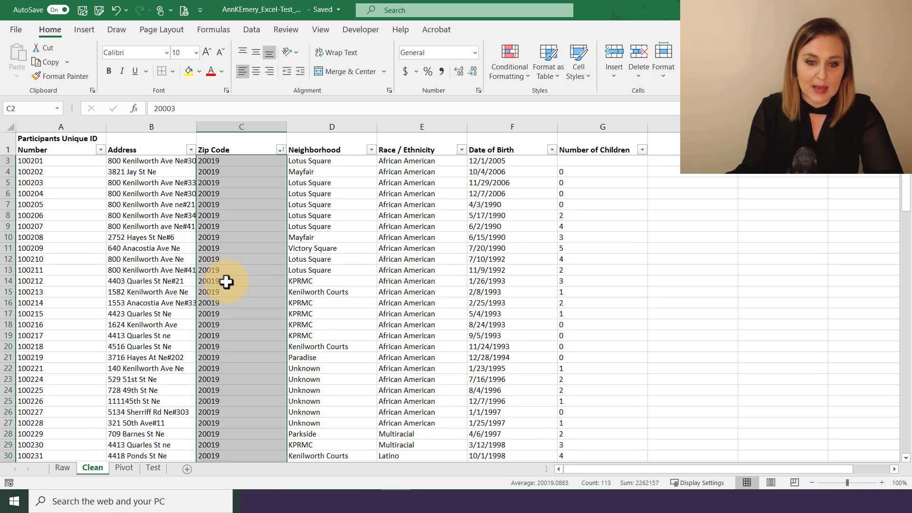
pyautogui.scroll(-6, 226, 282)
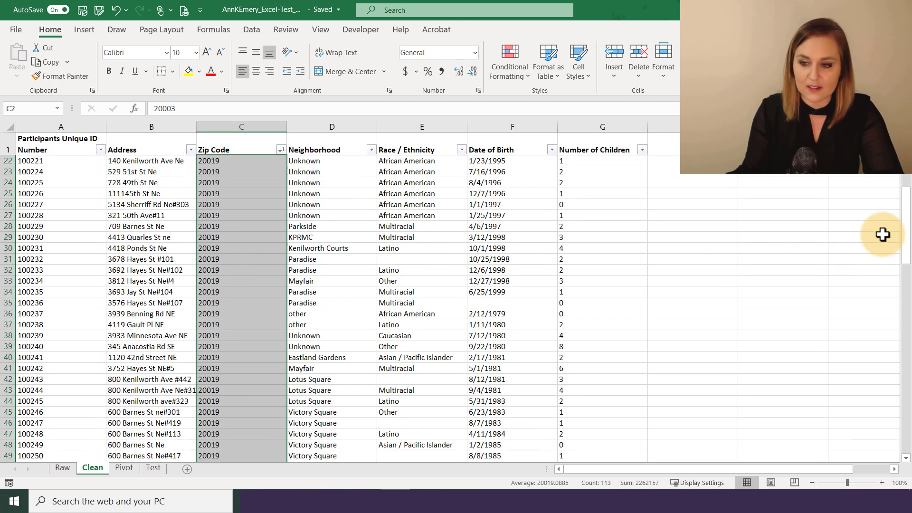
pyautogui.moveTo(907, 218); pyautogui.dragTo(905, 408)
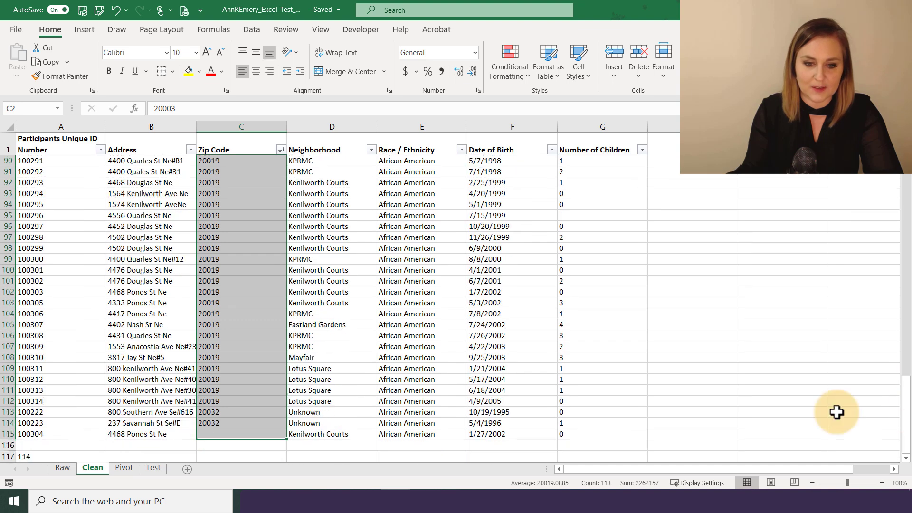
pyautogui.scroll(-1, 427, 352)
pyautogui.click(244, 369)
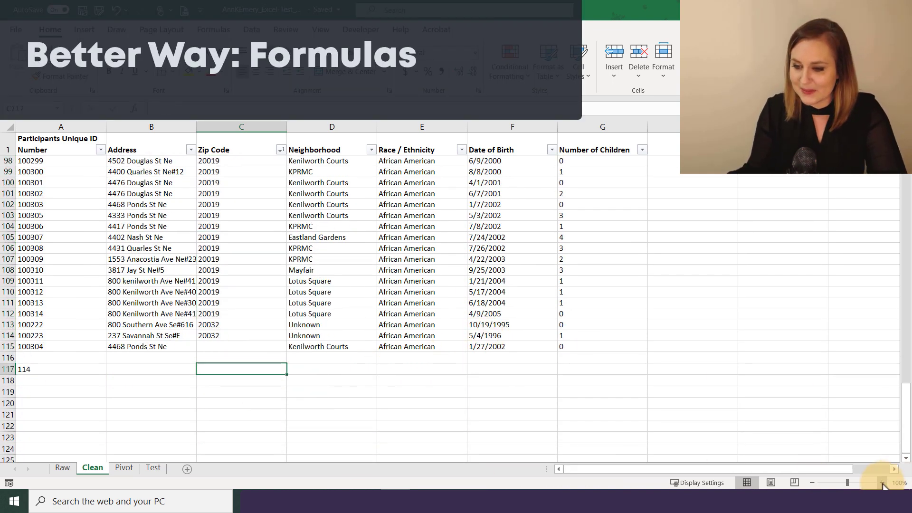
# Zoom in and count the filled zip codes C2:C115 with COUNTA in C117, giving 113
pyautogui.click(881, 483)
pyautogui.click(881, 482)
pyautogui.click(882, 484)
pyautogui.click(881, 483)
pyautogui.click(882, 484)
pyautogui.click(881, 484)
pyautogui.scroll(-2, 738, 325)
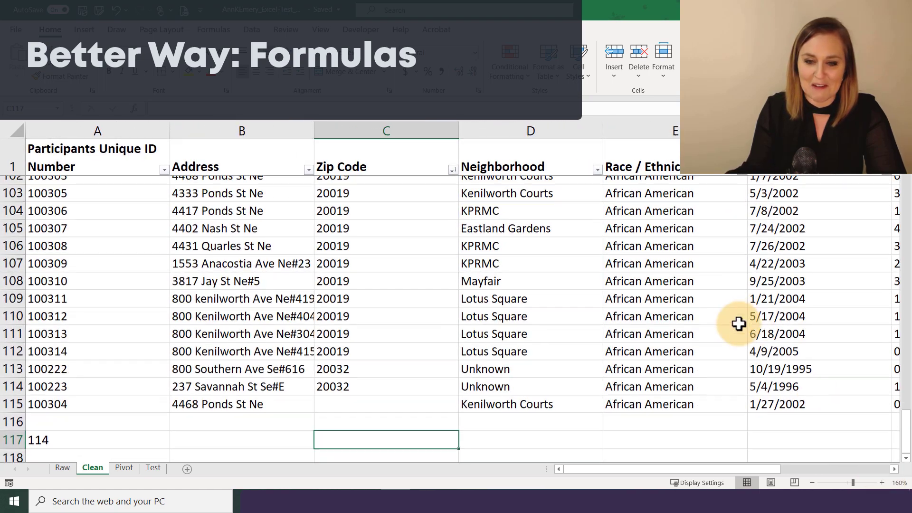
pyautogui.write('=counta(')
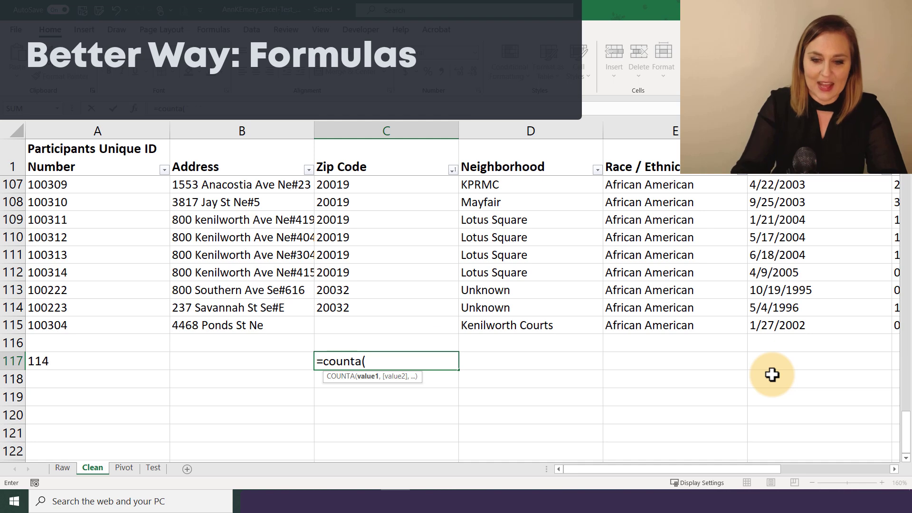
pyautogui.press('Up')
pyautogui.press('Up')
pyautogui.hotkey('shift', 'Up')
pyautogui.hotkey('ctrl', 'shift', 'Up')
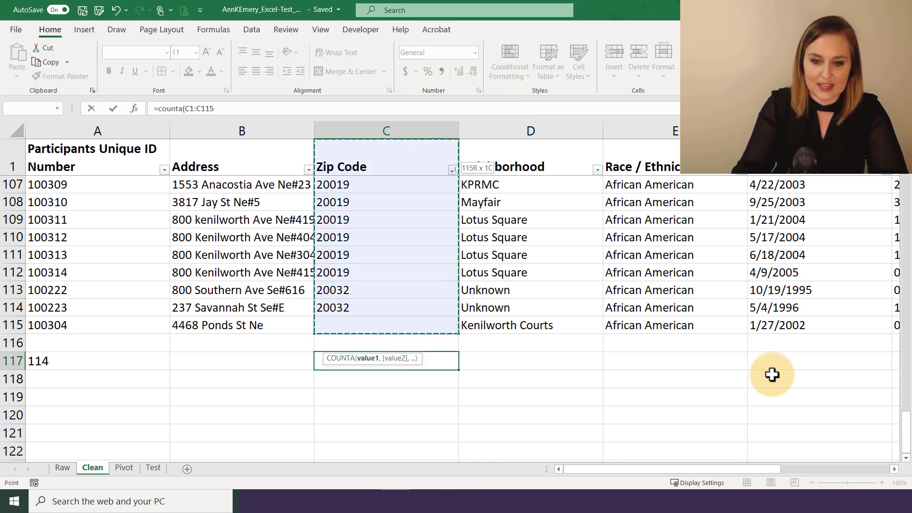
pyautogui.hotkey('shift', 'Down')
pyautogui.press('Return')
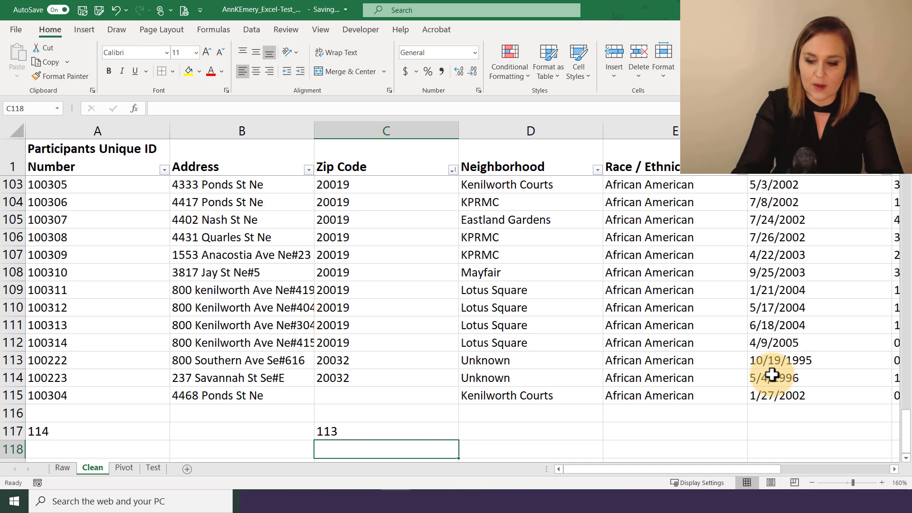
# Rewrite C117 as =COUNTIF(C2:C115,"20019") giving 110, and enter =114-C117 in C118 showing 4
pyautogui.write('=')
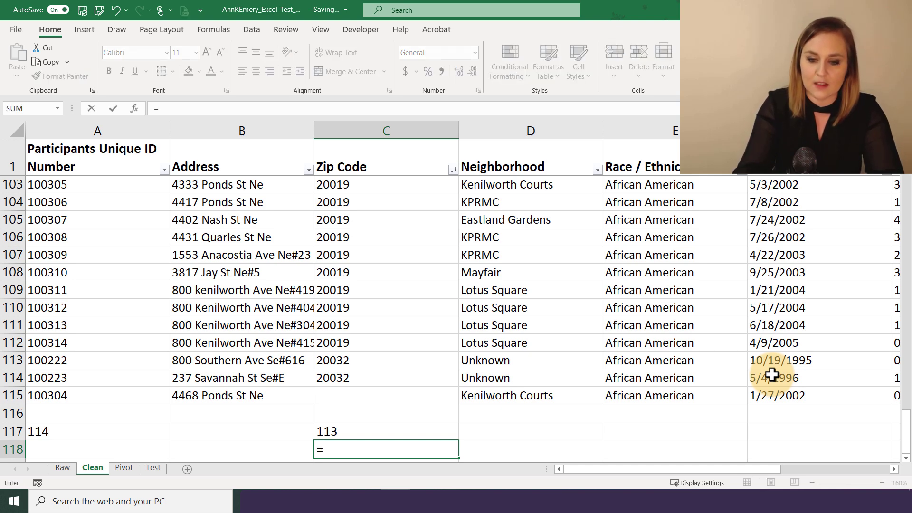
pyautogui.press('Escape')
pyautogui.press('Up')
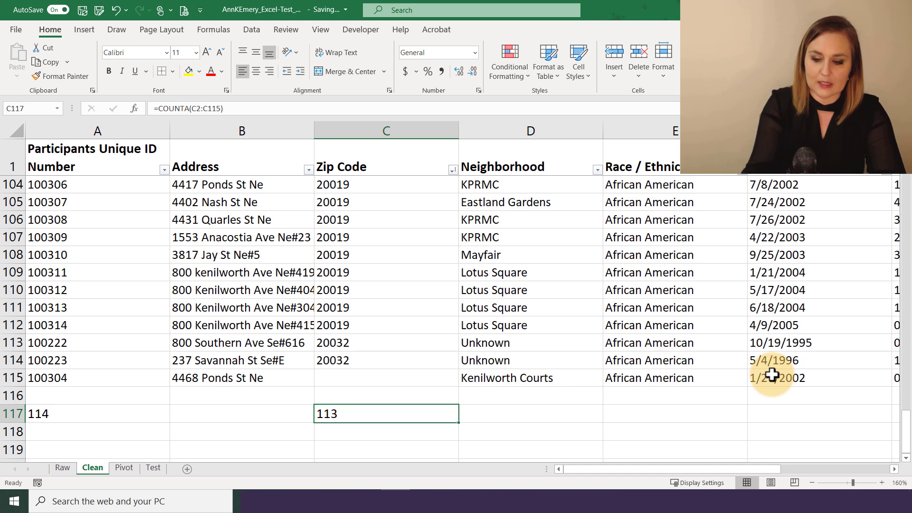
pyautogui.press('F2')
pyautogui.press('Escape')
pyautogui.write('=count')
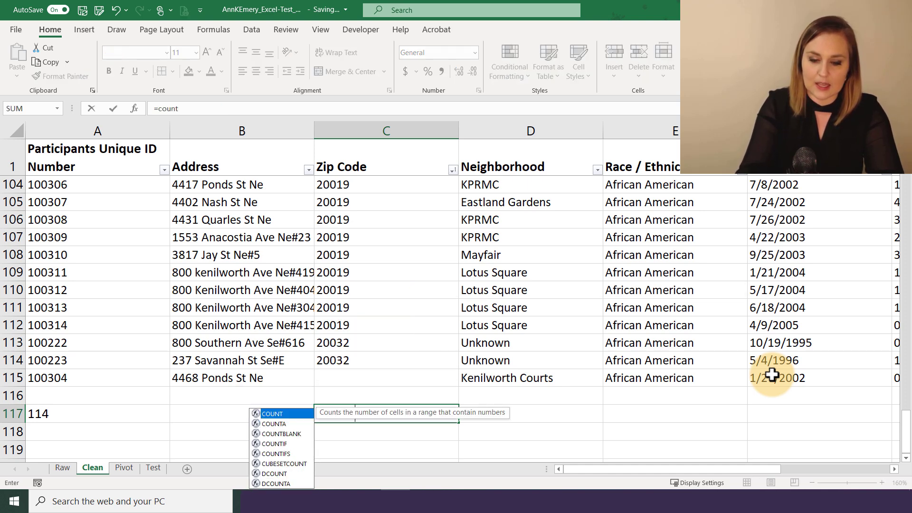
pyautogui.write('a(')
pyautogui.press('BackSpace')
pyautogui.press('BackSpace')
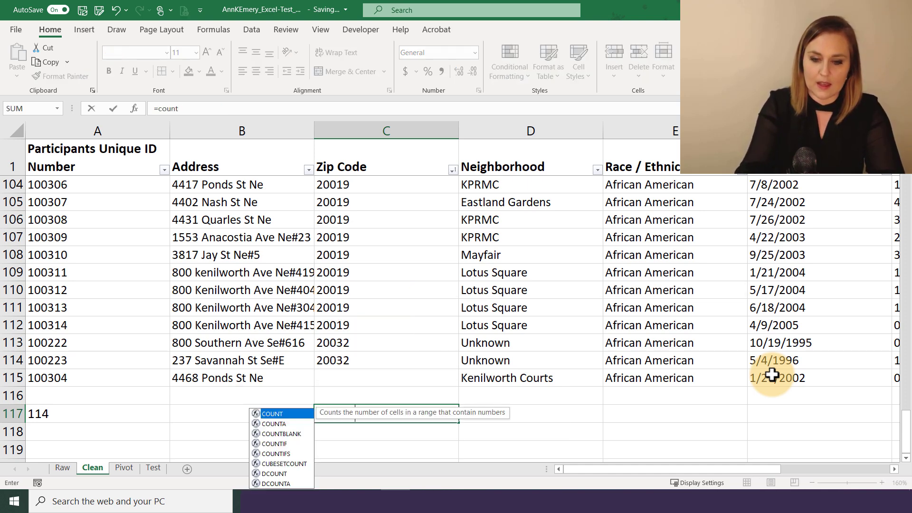
pyautogui.write('if(')
pyautogui.press('Up')
pyautogui.press('Up')
pyautogui.hotkey('shift', 'Up')
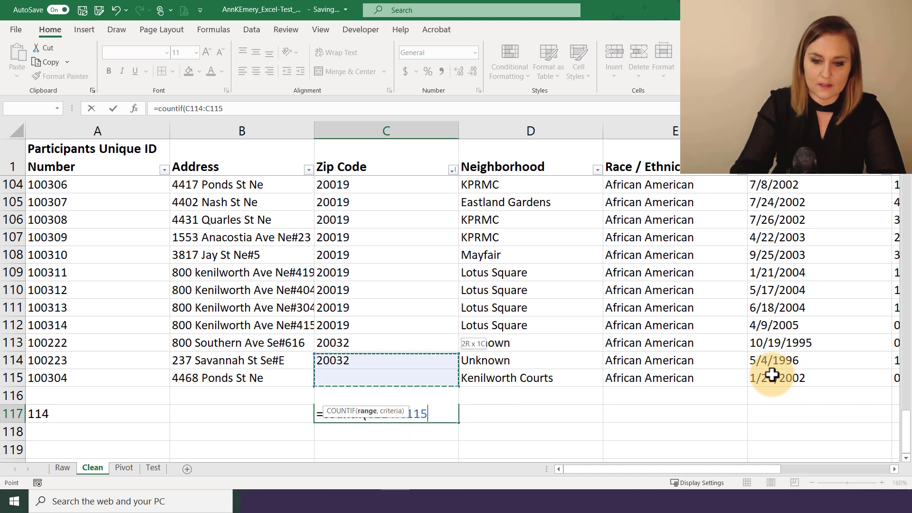
pyautogui.hotkey('ctrl', 'shift', 'Up')
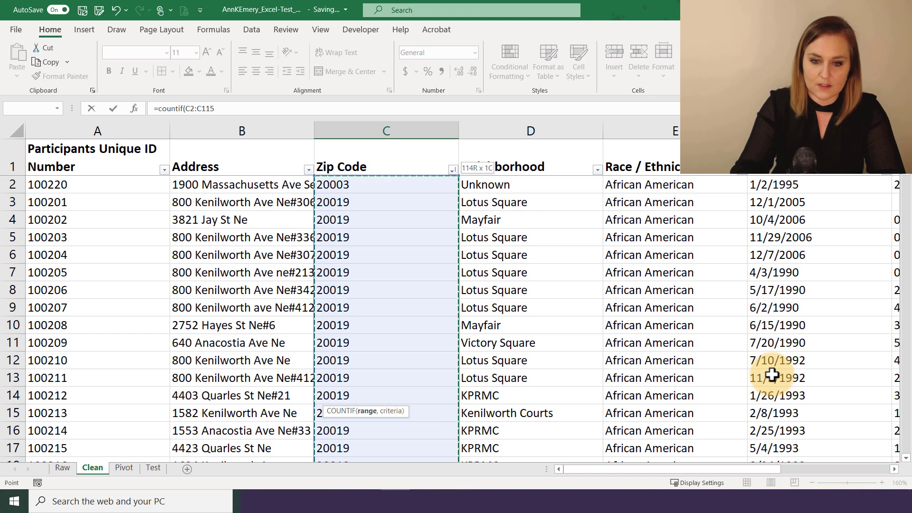
pyautogui.write(',"')
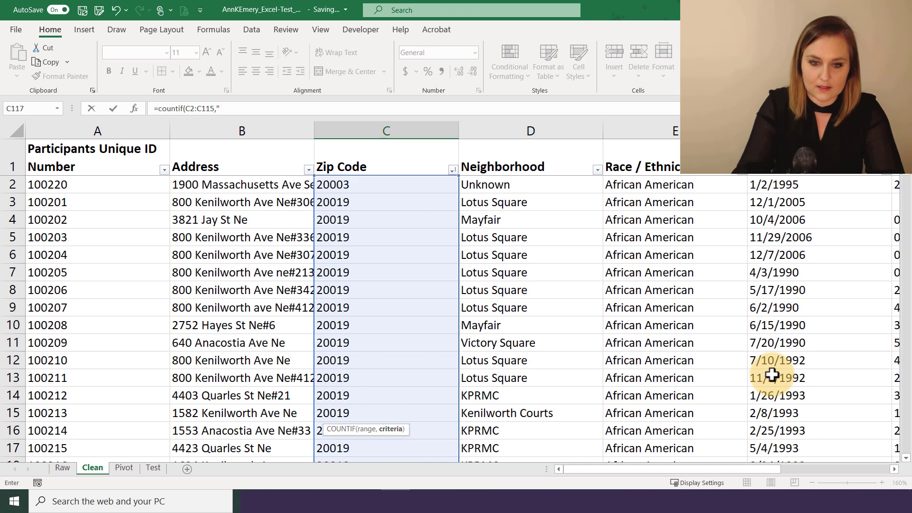
pyautogui.write('20019")')
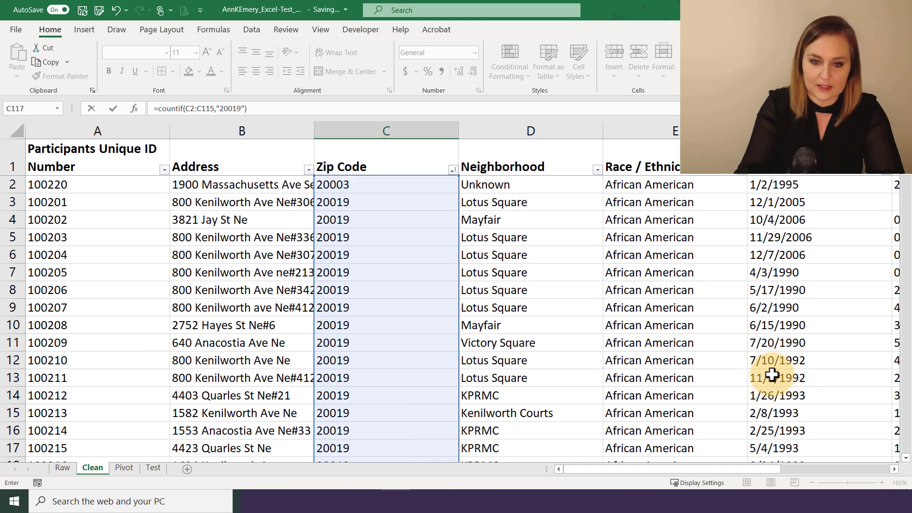
pyautogui.press('Return')
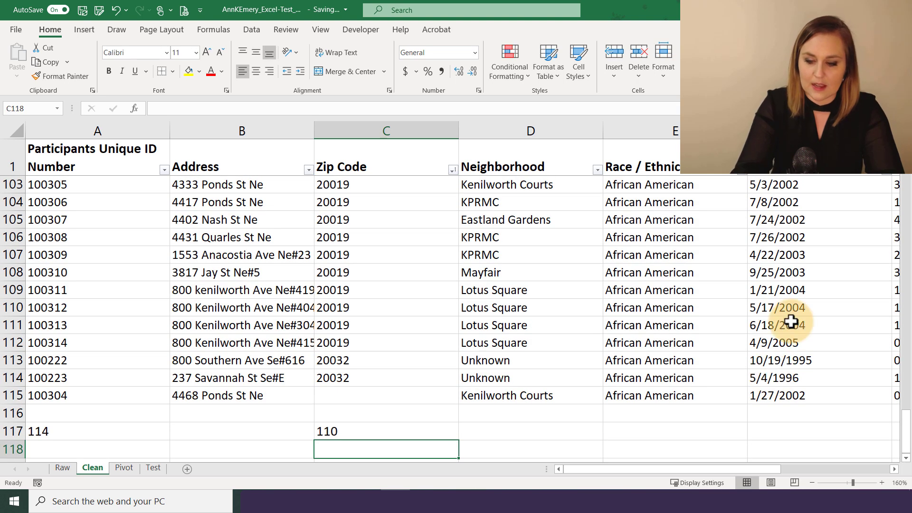
pyautogui.write('=11')
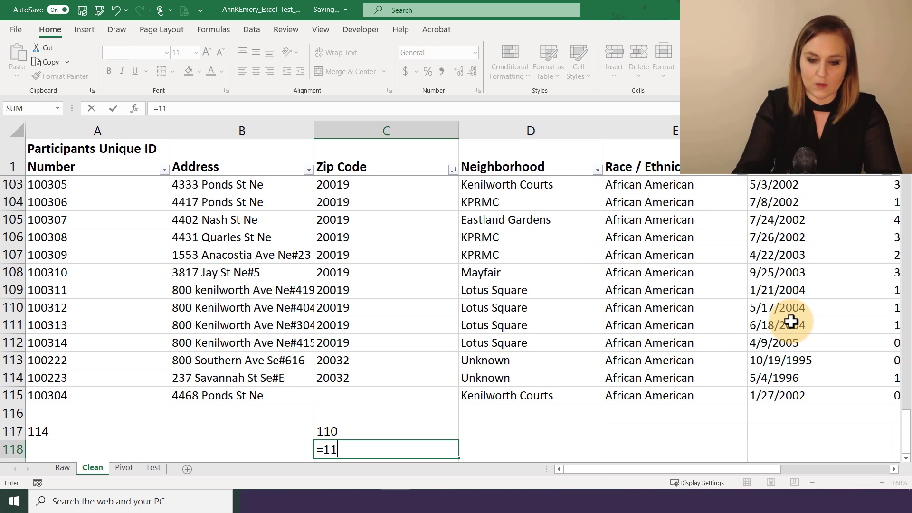
pyautogui.write('4-C117')
pyautogui.press('Return')
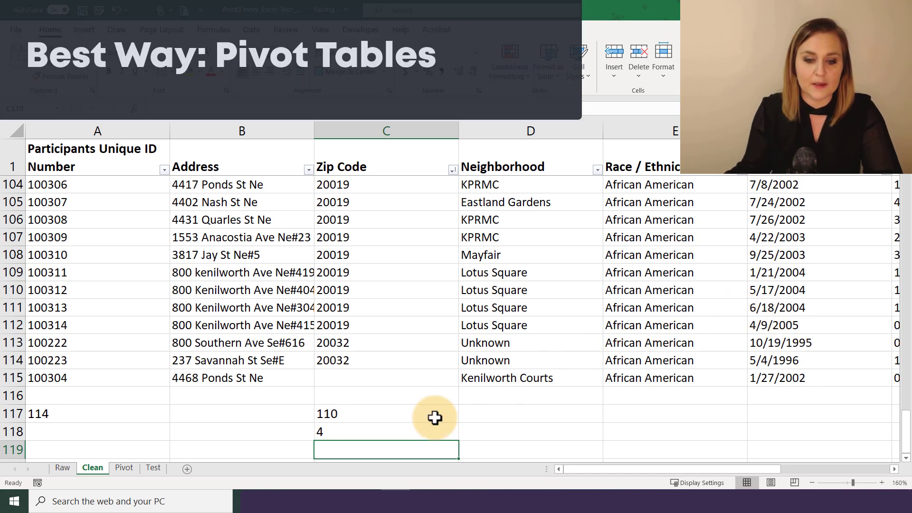
# Put Zip Code in the pivot's Rows and filter out 20019, leaving a total of 4
pyautogui.click(118, 471)
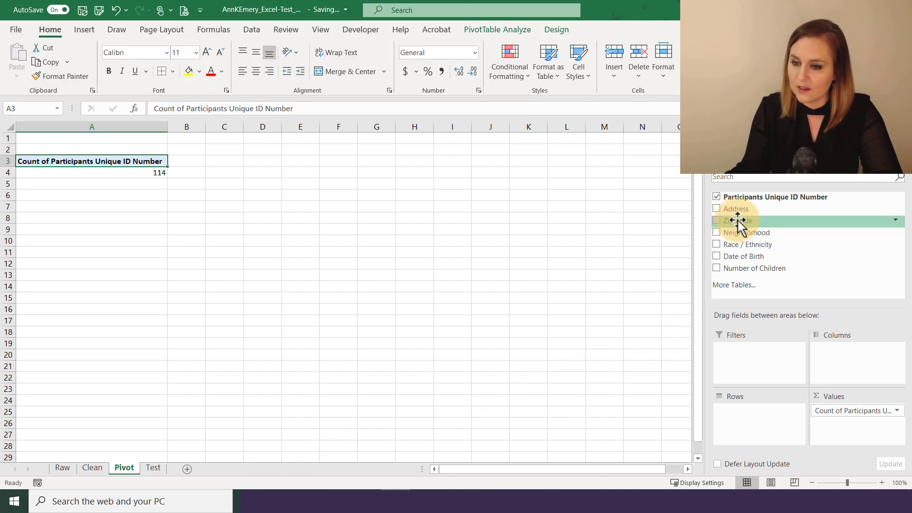
pyautogui.moveTo(737, 222); pyautogui.dragTo(748, 437)
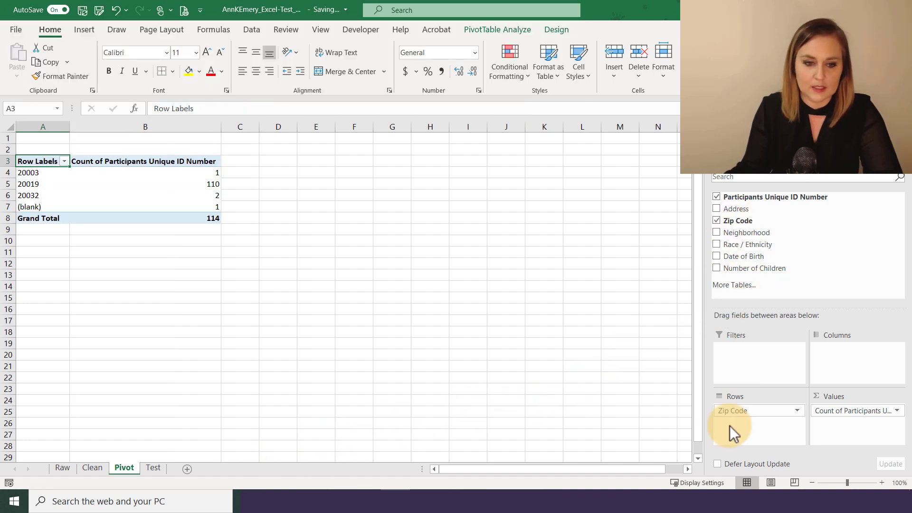
pyautogui.click(200, 174)
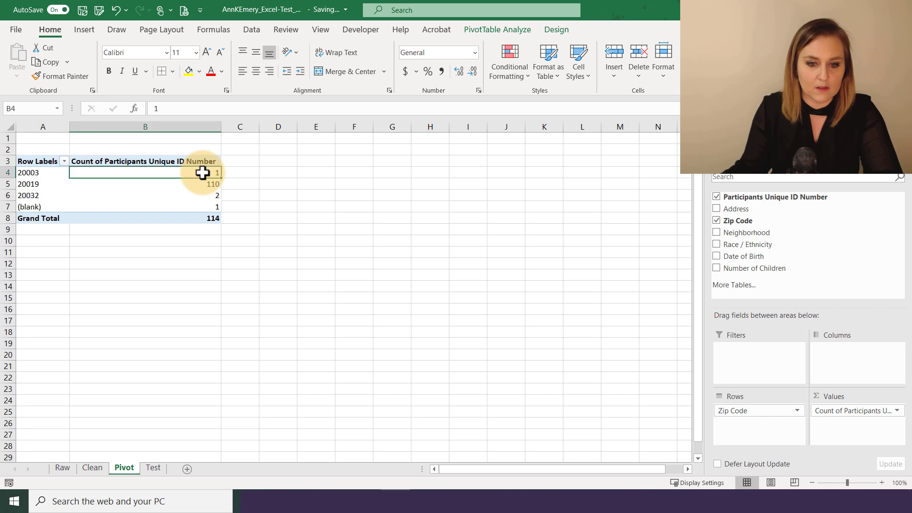
pyautogui.click(187, 195)
pyautogui.click(185, 206)
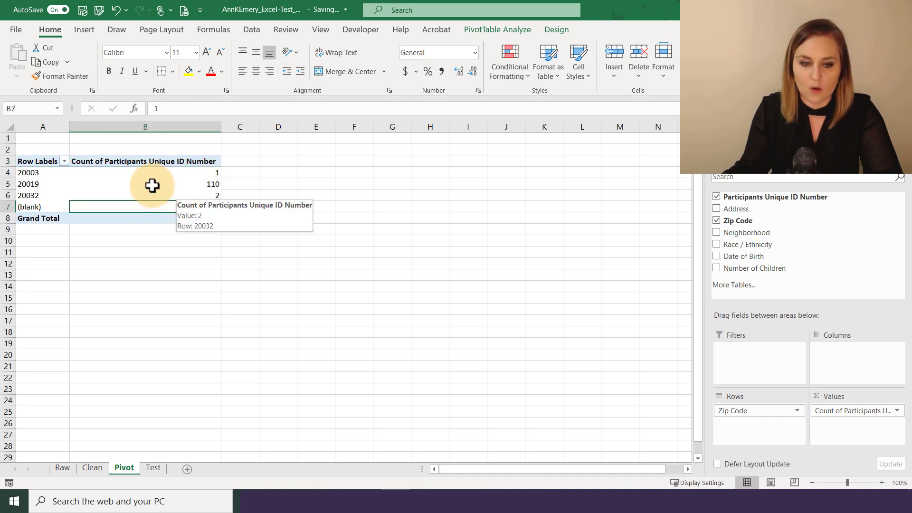
pyautogui.click(63, 160)
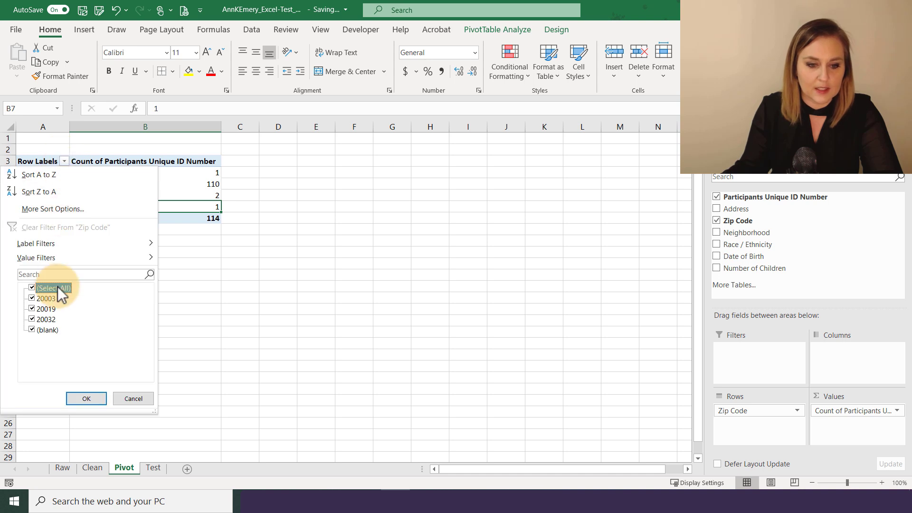
pyautogui.click(31, 298)
pyautogui.click(32, 319)
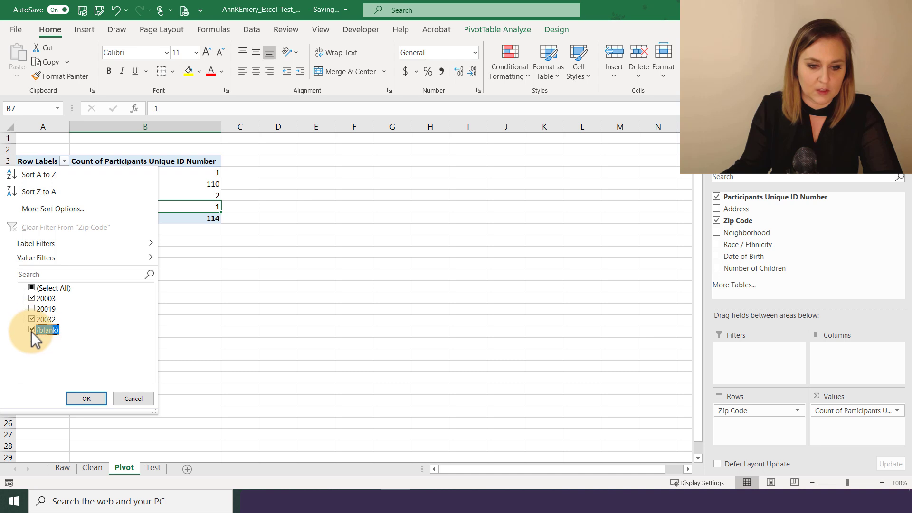
pyautogui.click(85, 399)
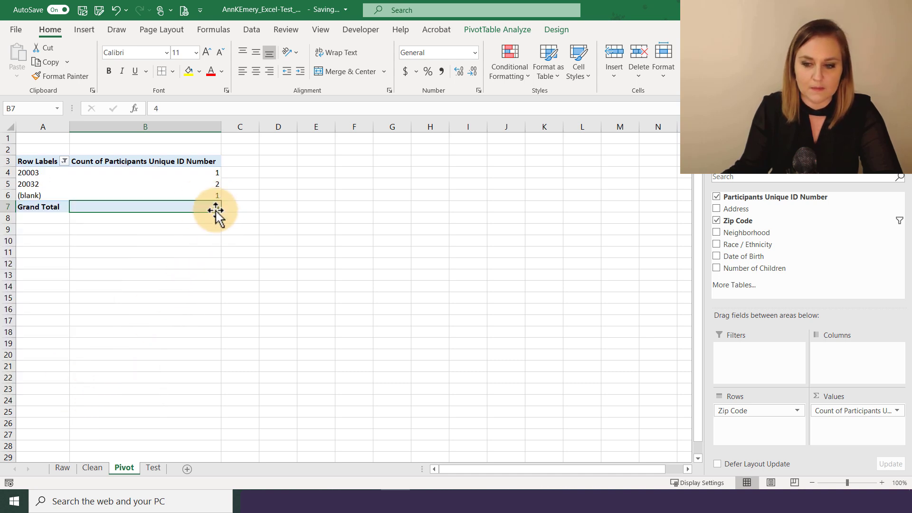
# Enter 4 in B2 of the Test sheet as question 2's answer
pyautogui.click(153, 468)
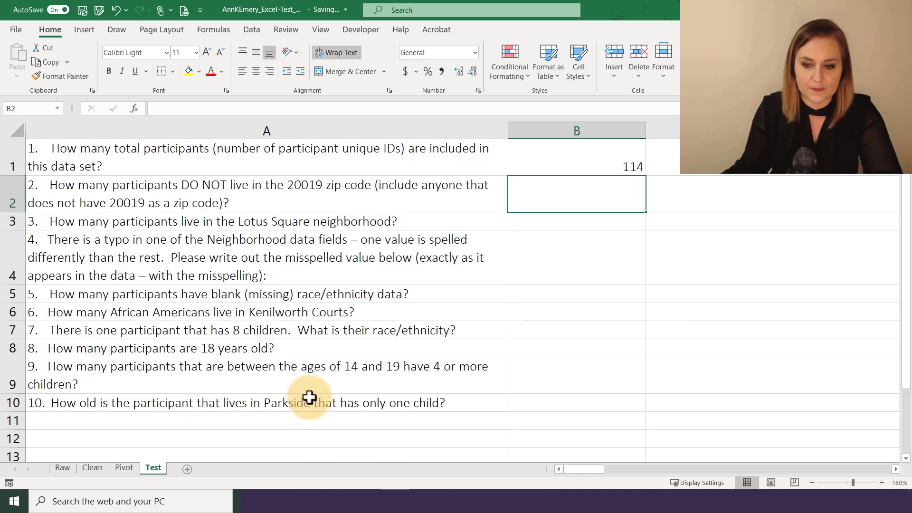
pyautogui.write('4')
pyautogui.press('Return')
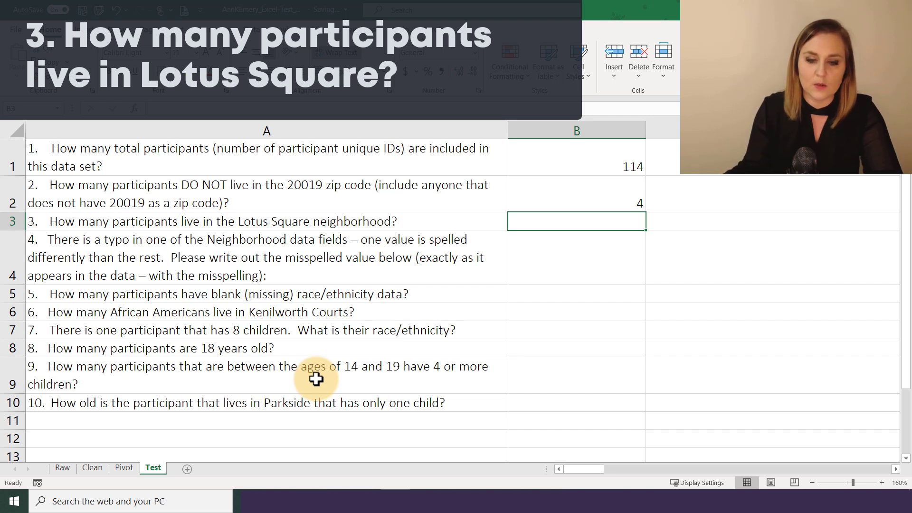
# Sort the Clean data by Neighborhood A to Z and select the Lotus Square cells
pyautogui.click(96, 472)
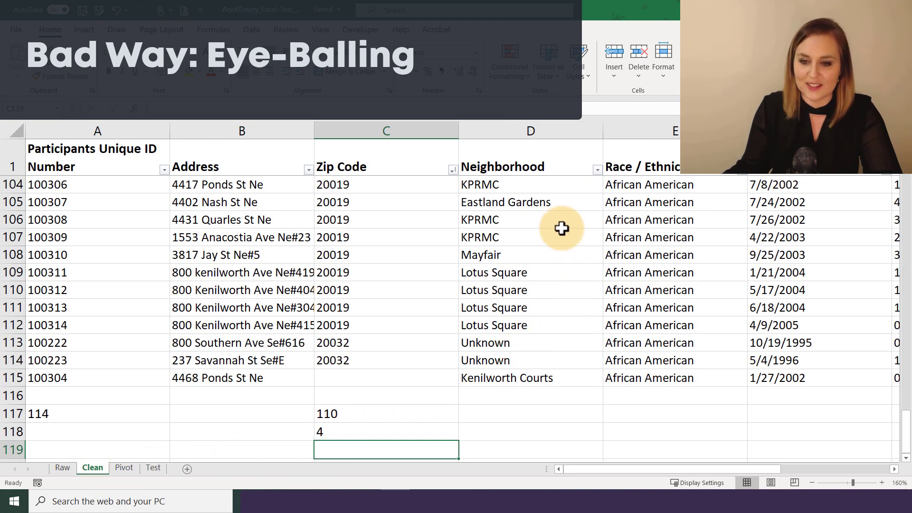
pyautogui.click(545, 273)
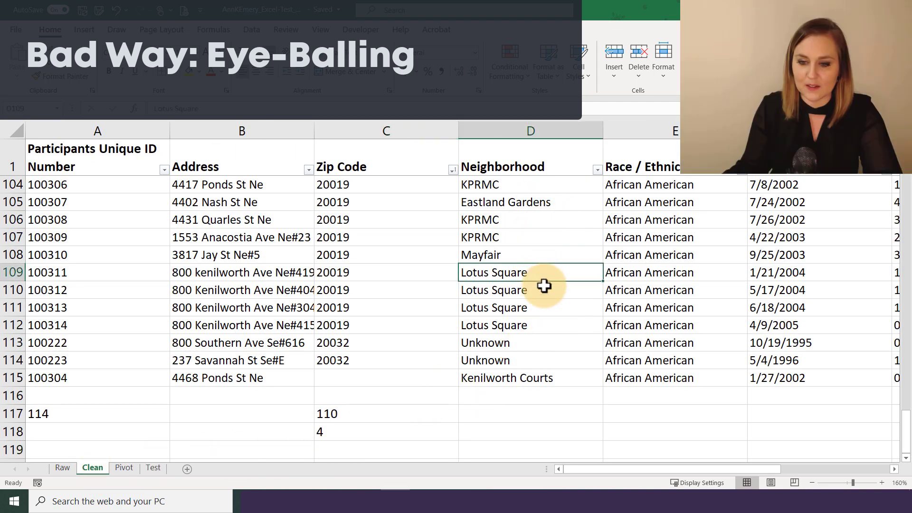
pyautogui.click(544, 284)
pyautogui.click(597, 169)
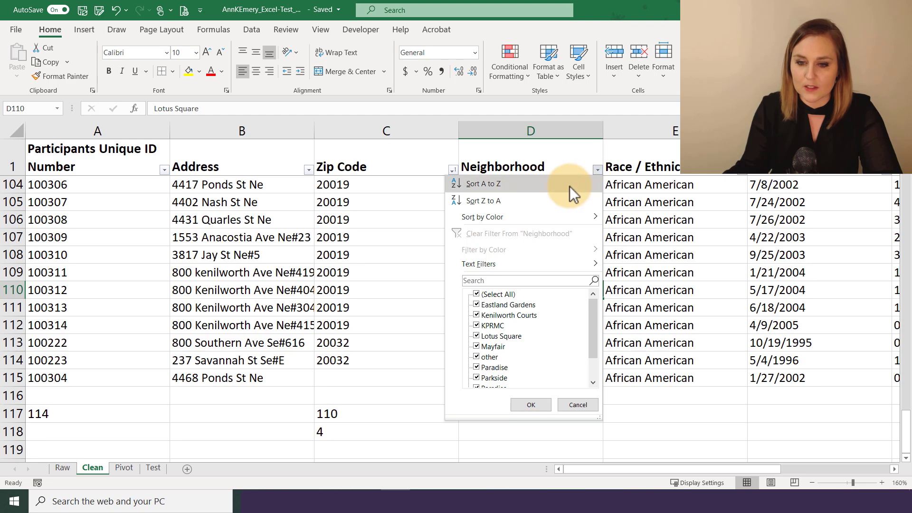
pyautogui.click(569, 185)
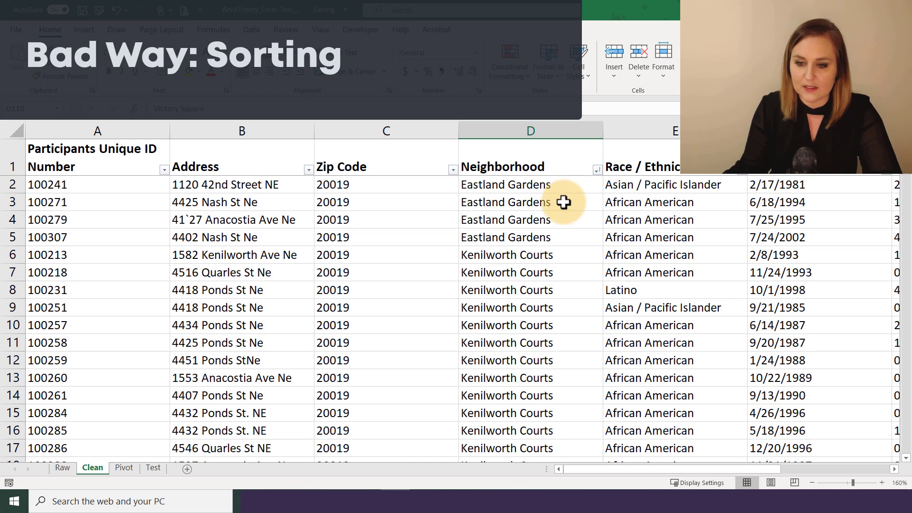
pyautogui.scroll(-13, 563, 202)
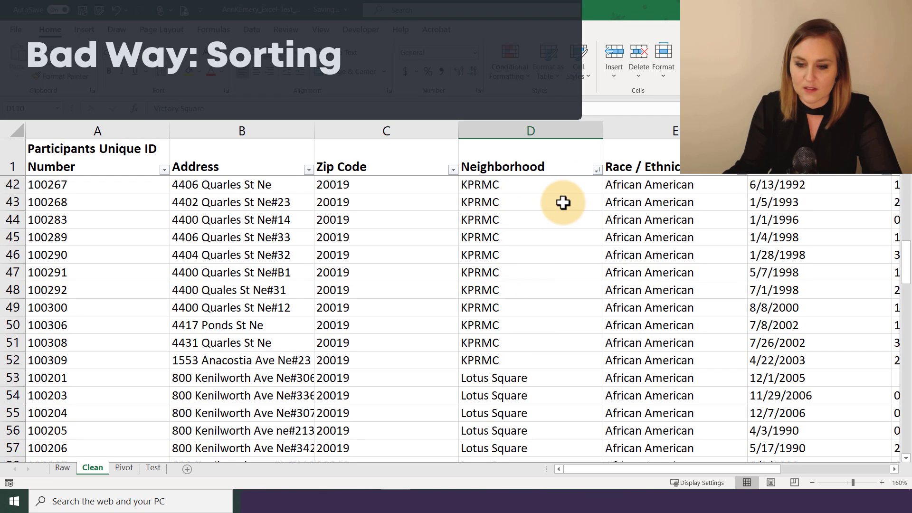
pyautogui.scroll(-3, 563, 202)
pyautogui.moveTo(561, 201); pyautogui.dragTo(555, 311)
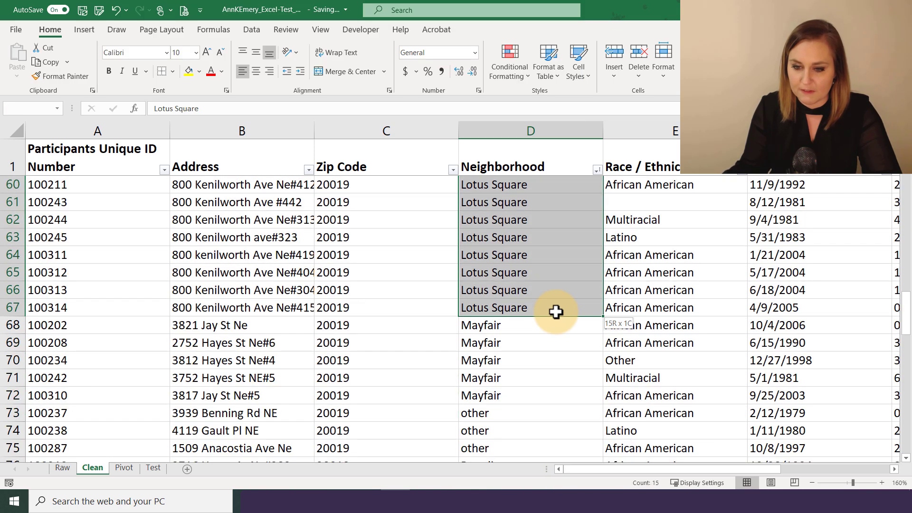
# Filter Neighborhood to Lotus Square only and select its 15 visible cells
pyautogui.click(596, 170)
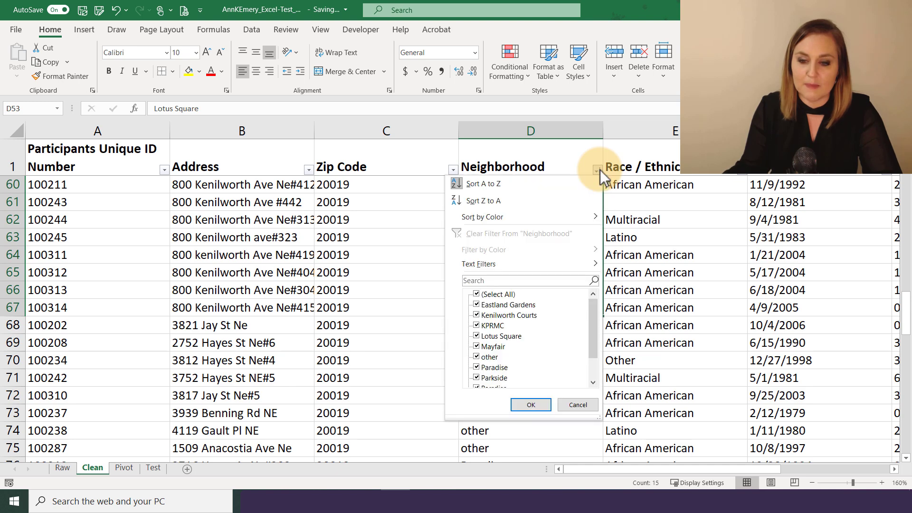
pyautogui.click(497, 294)
pyautogui.click(497, 335)
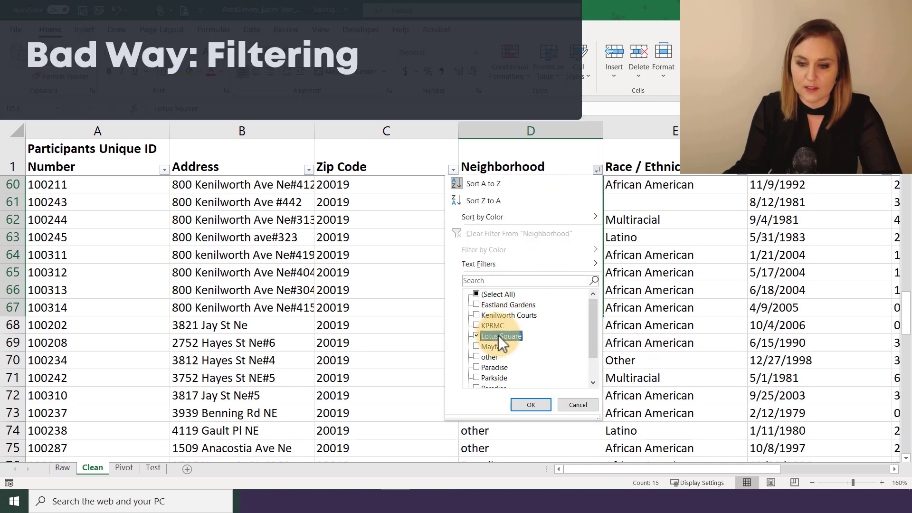
pyautogui.click(530, 405)
pyautogui.scroll(3, 522, 321)
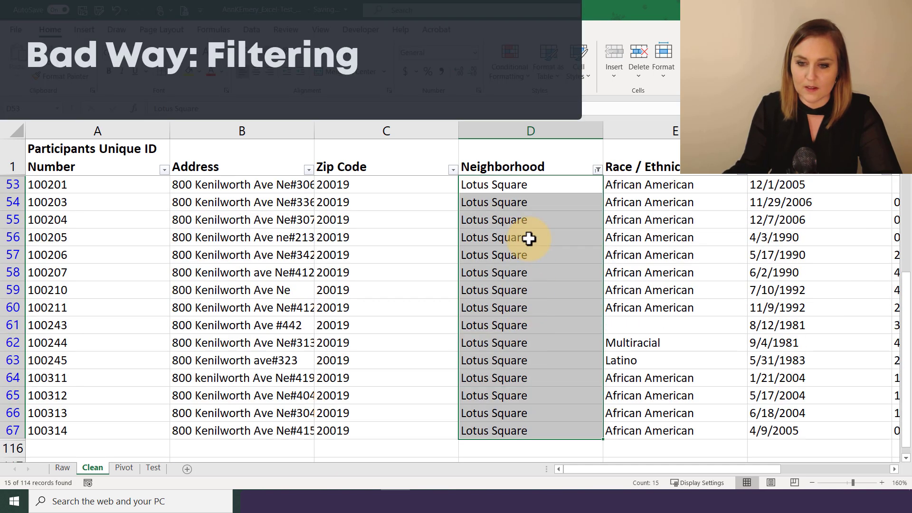
pyautogui.moveTo(529, 184); pyautogui.dragTo(514, 429)
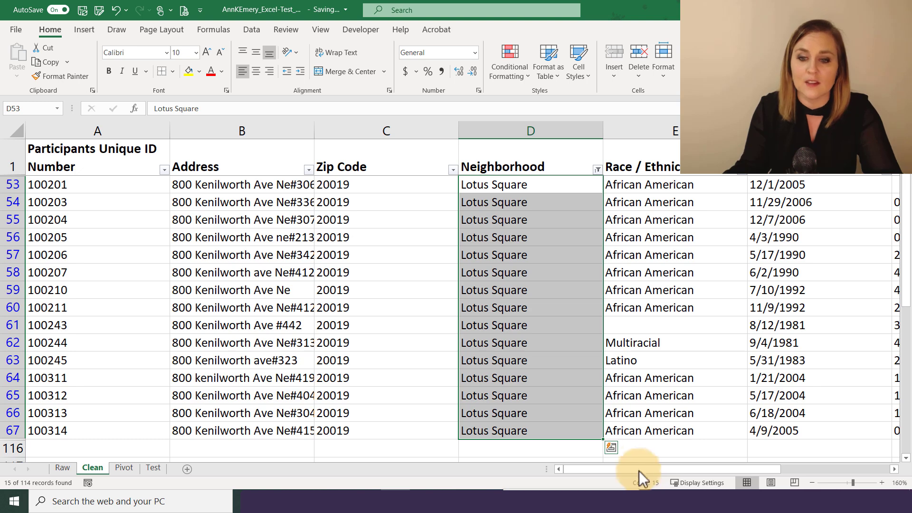
# Re-check Select All in the Neighborhood filter so every Clean row shows again
pyautogui.click(597, 169)
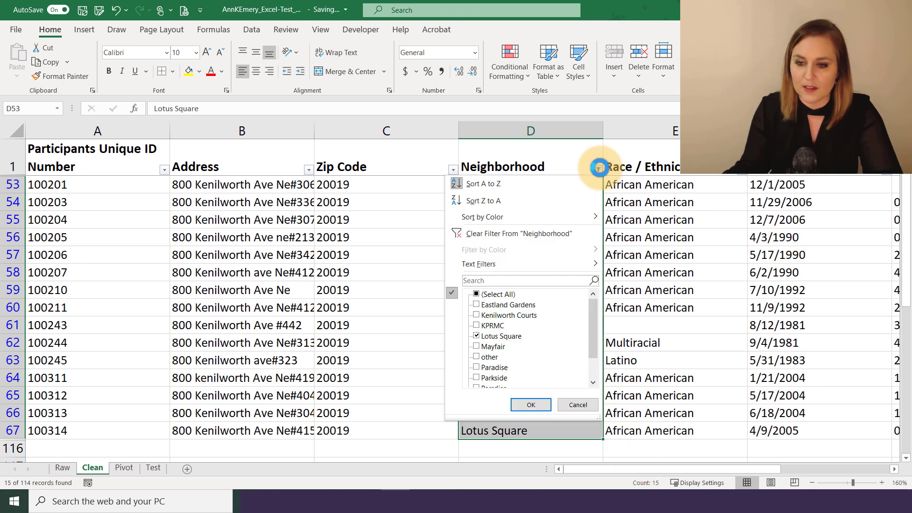
pyautogui.click(505, 294)
pyautogui.click(540, 404)
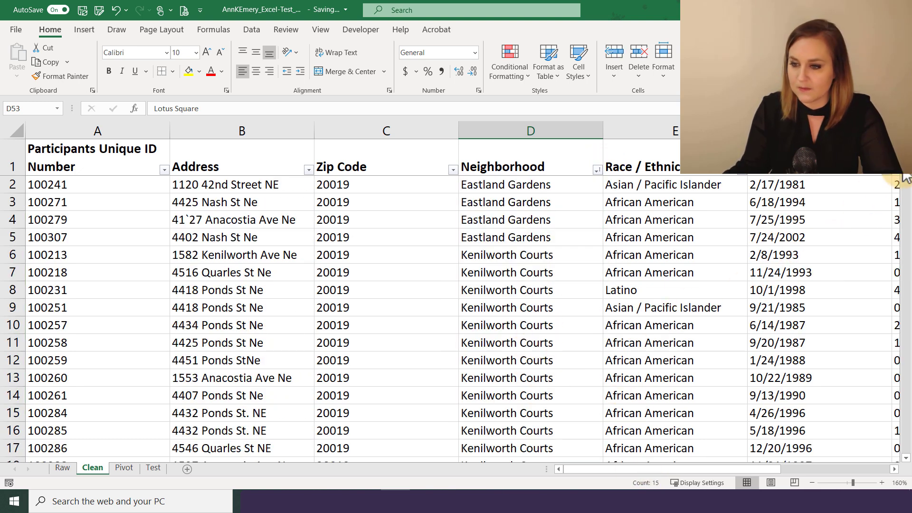
pyautogui.moveTo(905, 178); pyautogui.dragTo(905, 442)
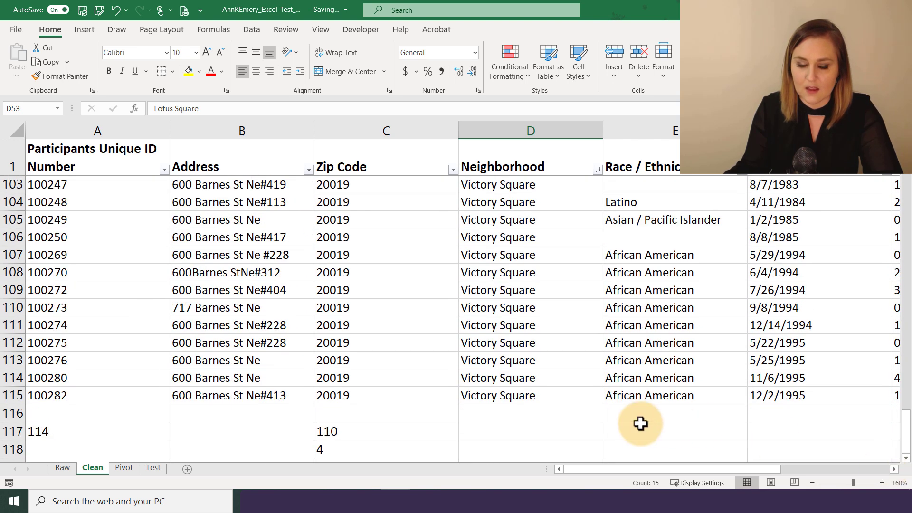
# Enter =COUNTIF(D2:D115,"Lotus Square") in D117, returning 15
pyautogui.click(540, 435)
pyautogui.write('=c')
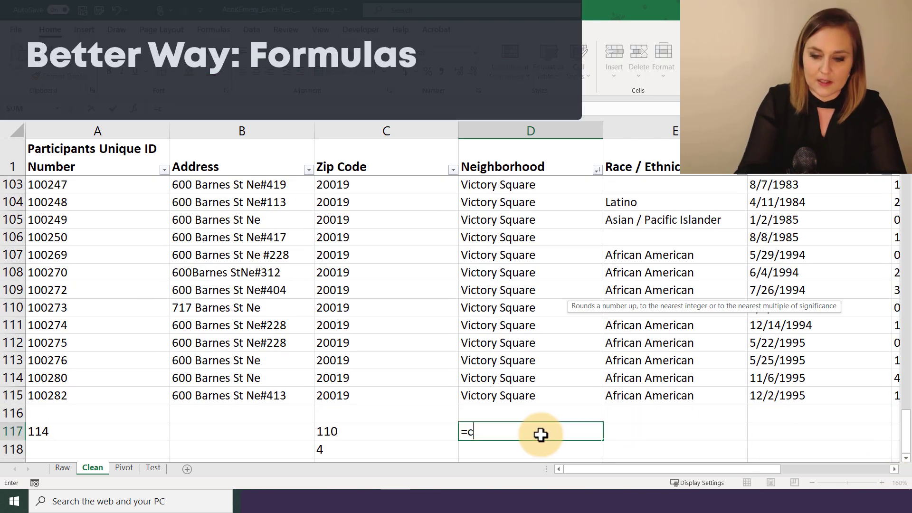
pyautogui.write('ountif(')
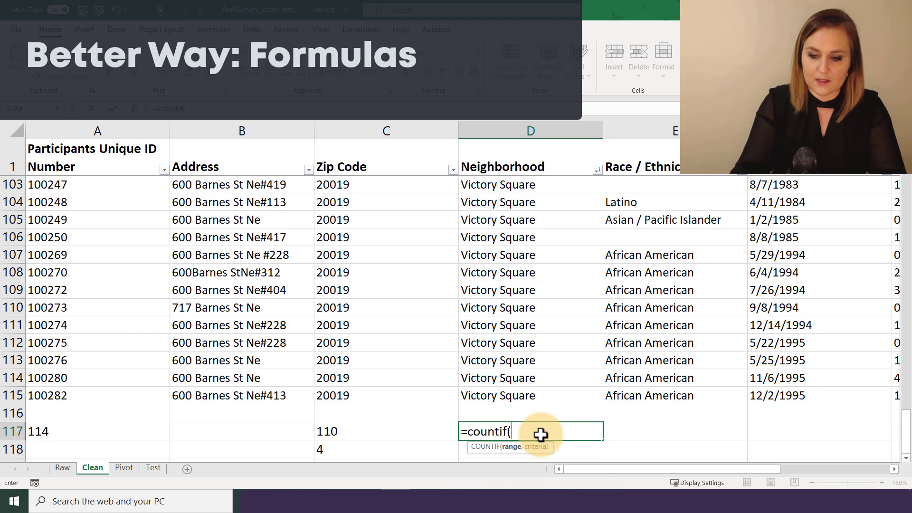
pyautogui.press('Up')
pyautogui.press('Up')
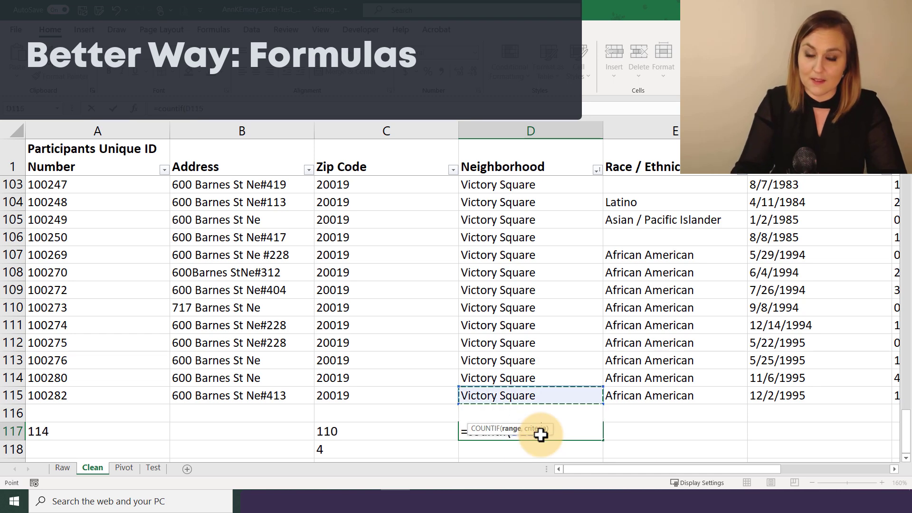
pyautogui.hotkey('ctrl', 'shift', 'Up')
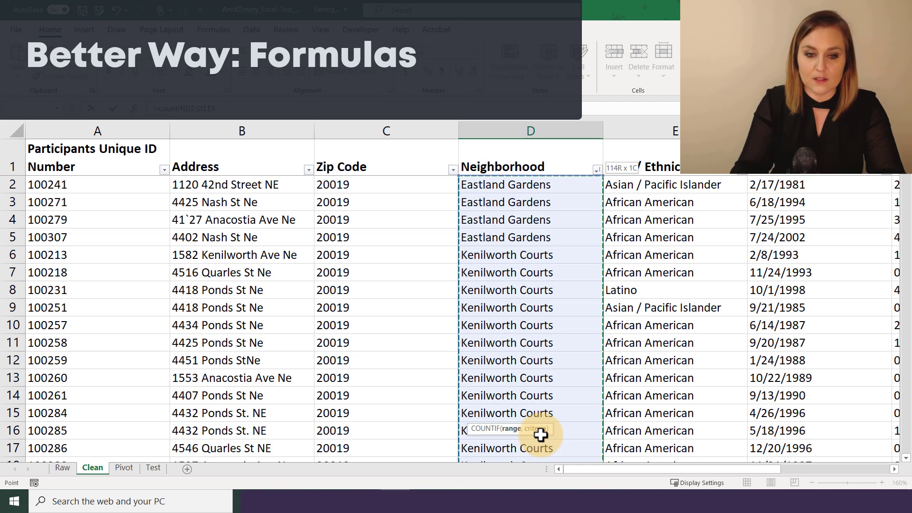
pyautogui.write(',"L')
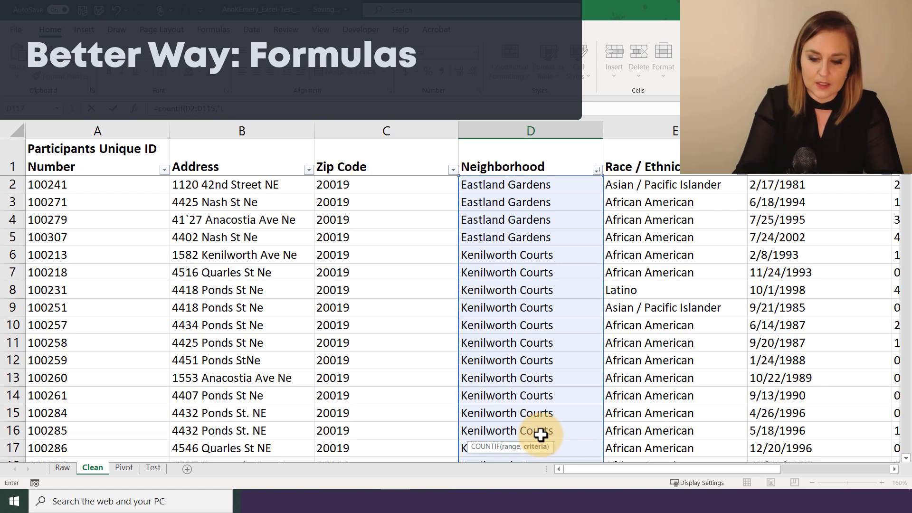
pyautogui.write('otus Square"')
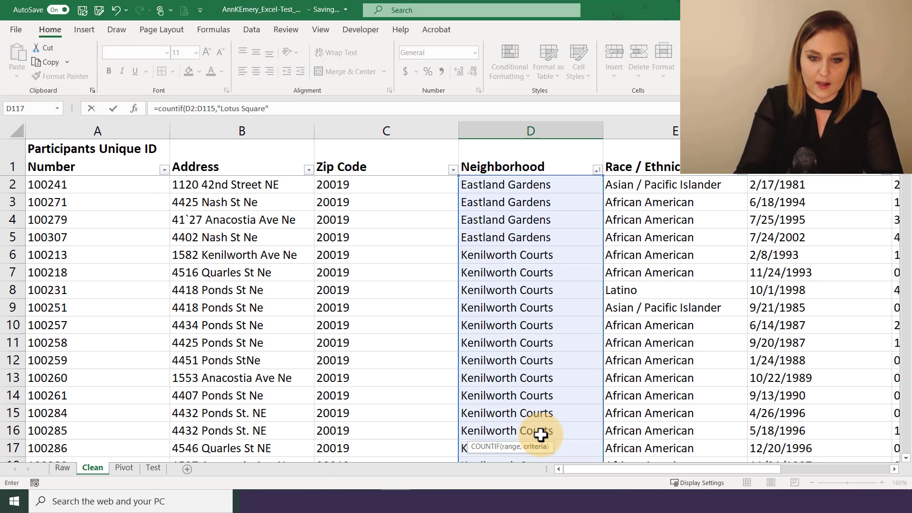
pyautogui.write(')')
pyautogui.press('Return')
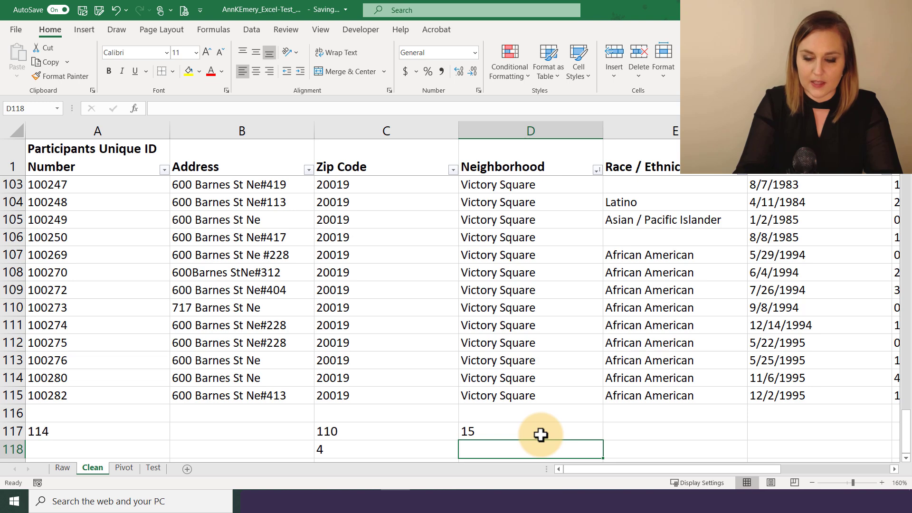
# Re-add Zip Code to the pivot Rows and clear its filter, showing 110 of 114 in 20019
pyautogui.click(124, 469)
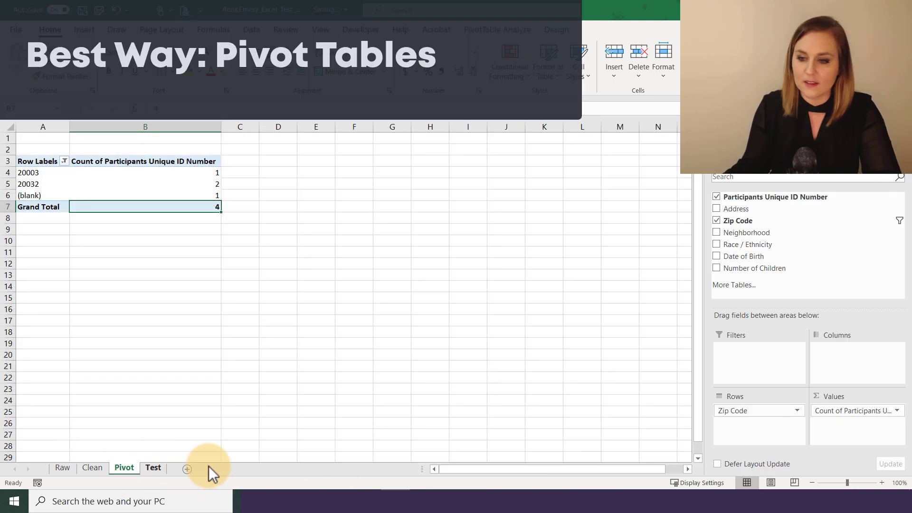
pyautogui.click(716, 221)
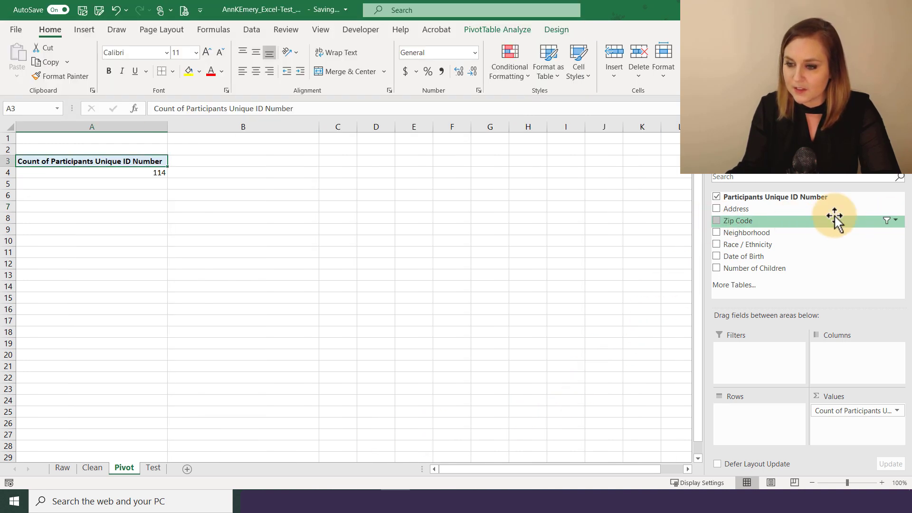
pyautogui.click(716, 223)
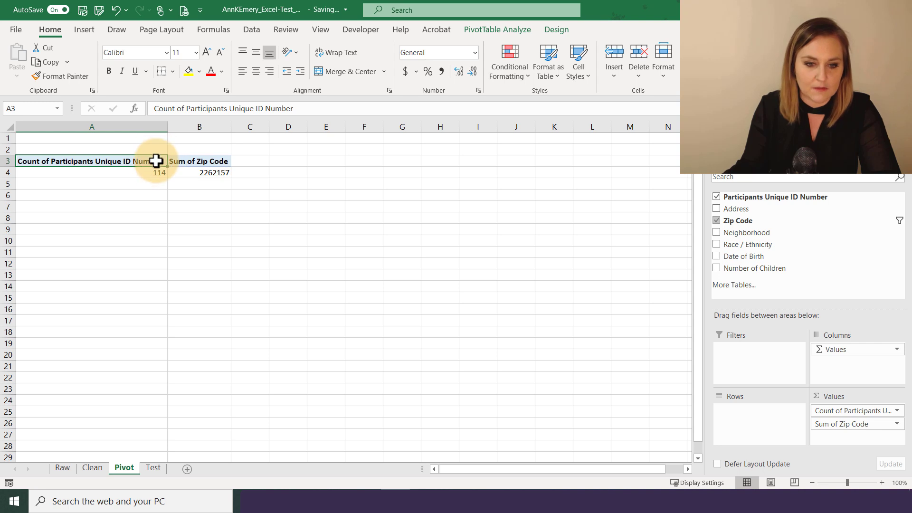
pyautogui.moveTo(789, 221); pyautogui.dragTo(741, 409)
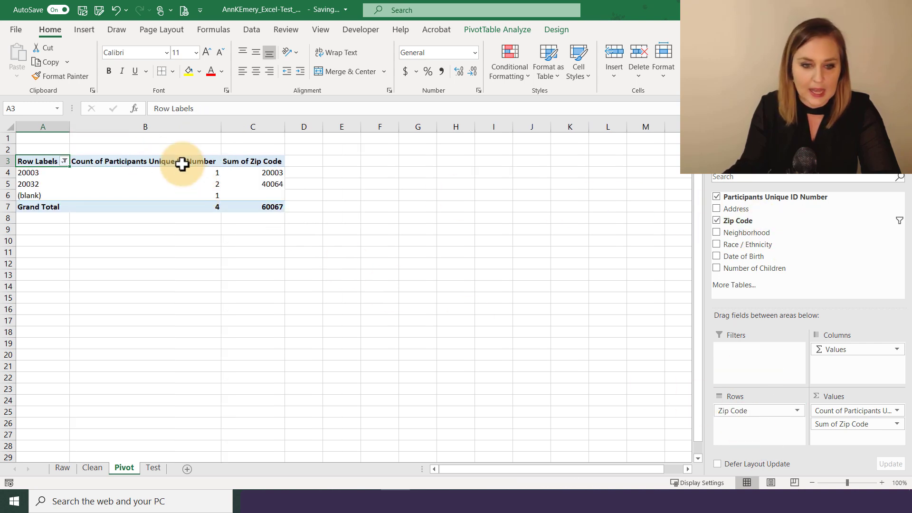
pyautogui.click(63, 162)
pyautogui.click(35, 295)
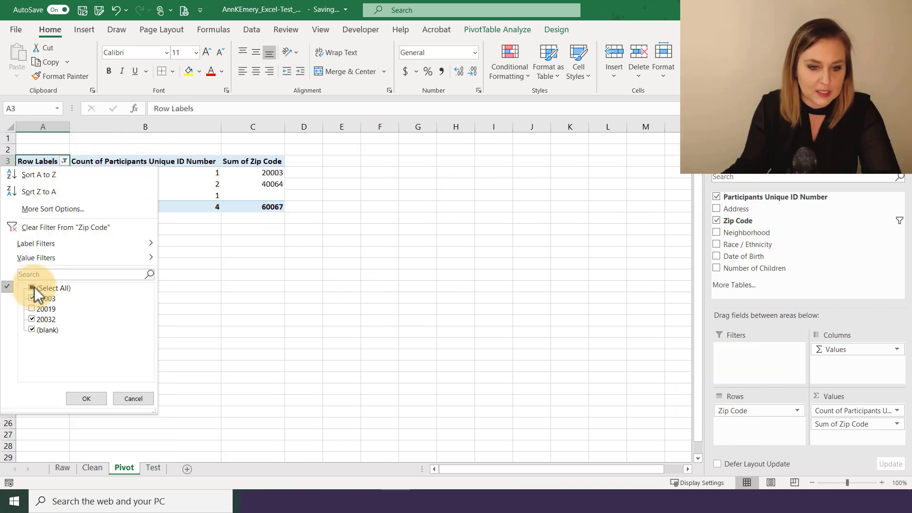
pyautogui.click(77, 394)
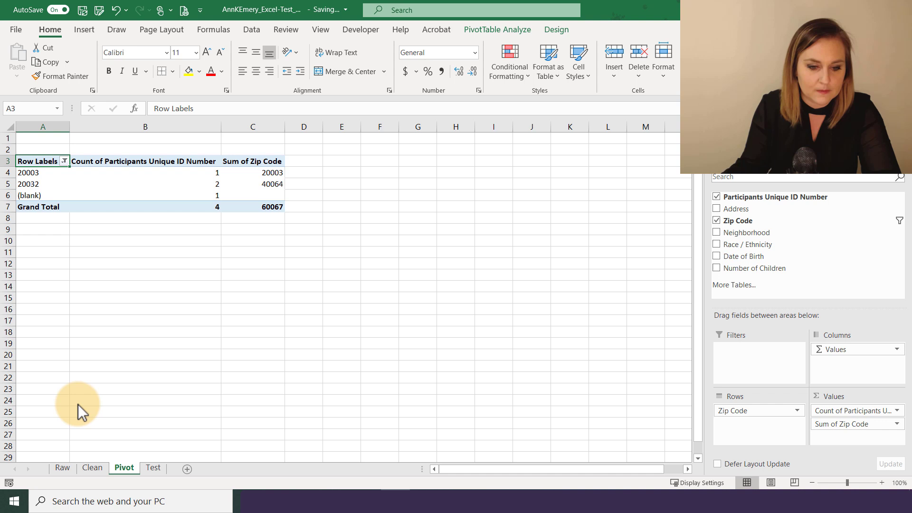
# Swap Zip Code for Neighborhood in the pivot Rows, showing Lotus Square with 15
pyautogui.click(716, 220)
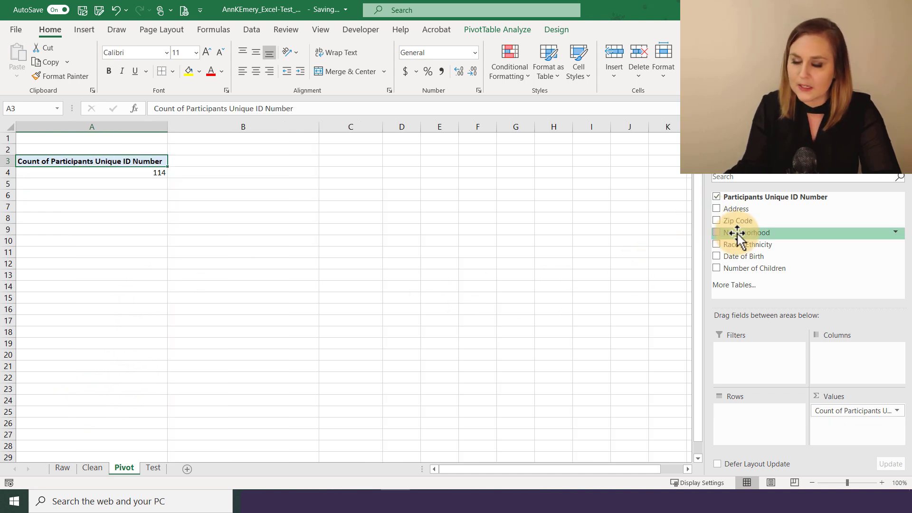
pyautogui.moveTo(738, 232); pyautogui.dragTo(739, 417)
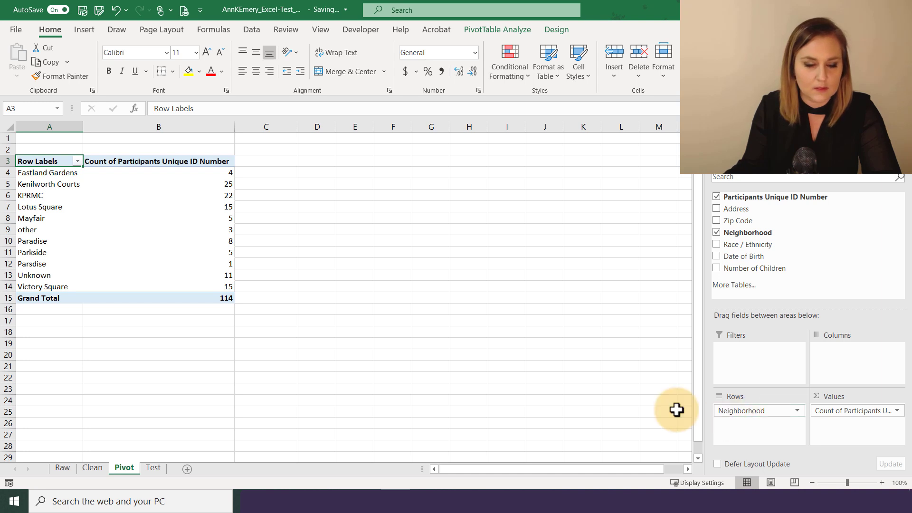
pyautogui.click(195, 214)
pyautogui.click(190, 207)
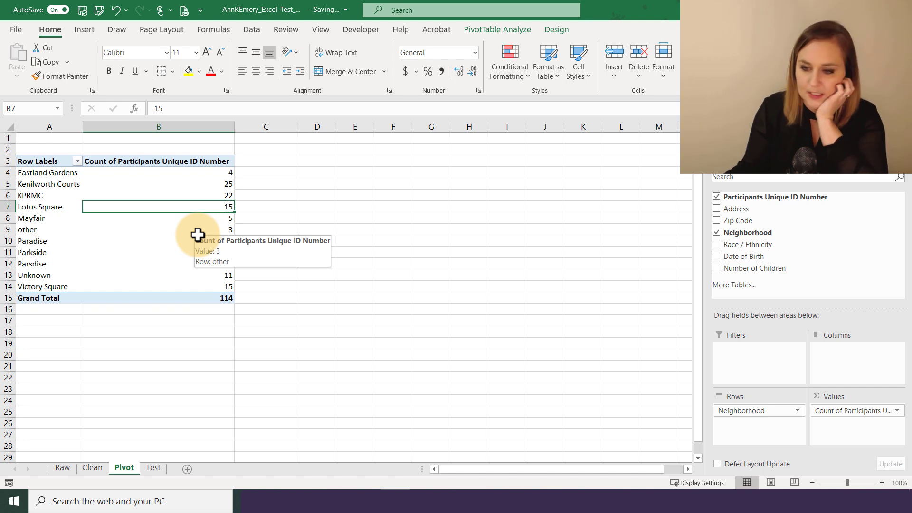
# Compare the D117 Lotus Square COUNTIF on Clean with the pivot's count of 15
pyautogui.click(90, 468)
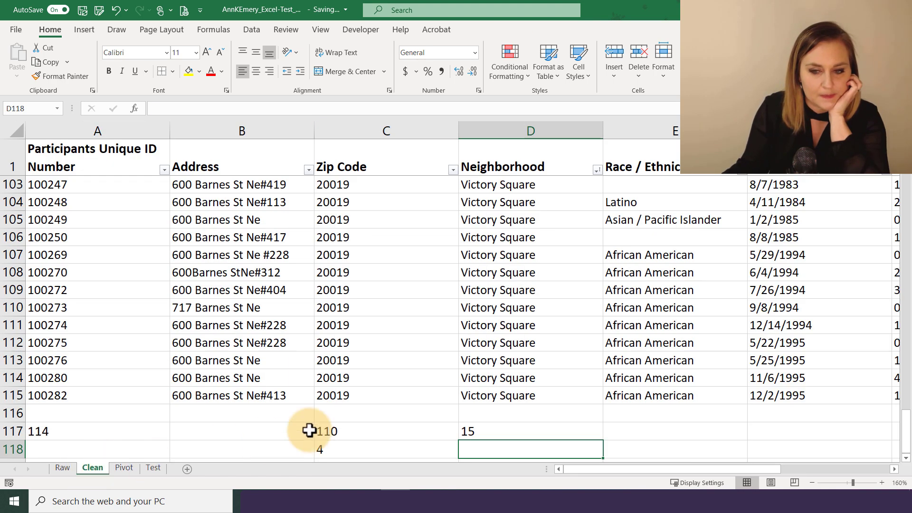
pyautogui.click(491, 429)
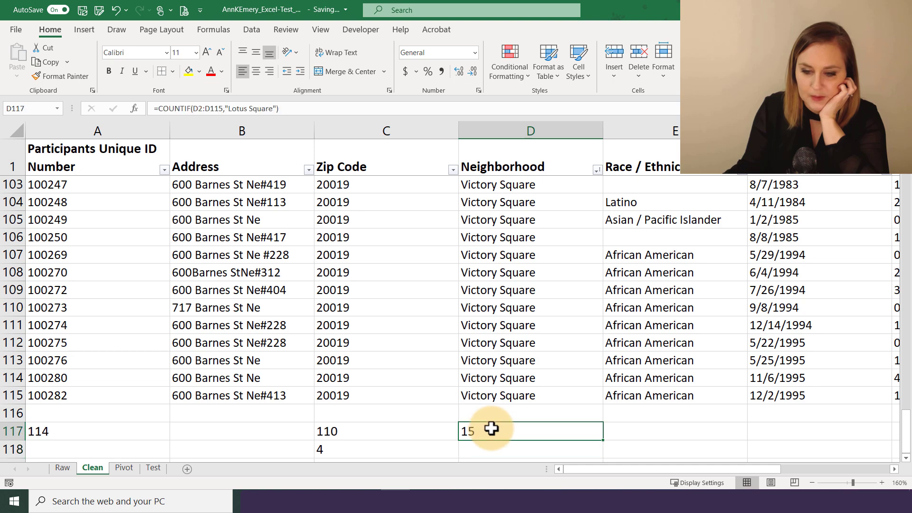
pyautogui.click(124, 467)
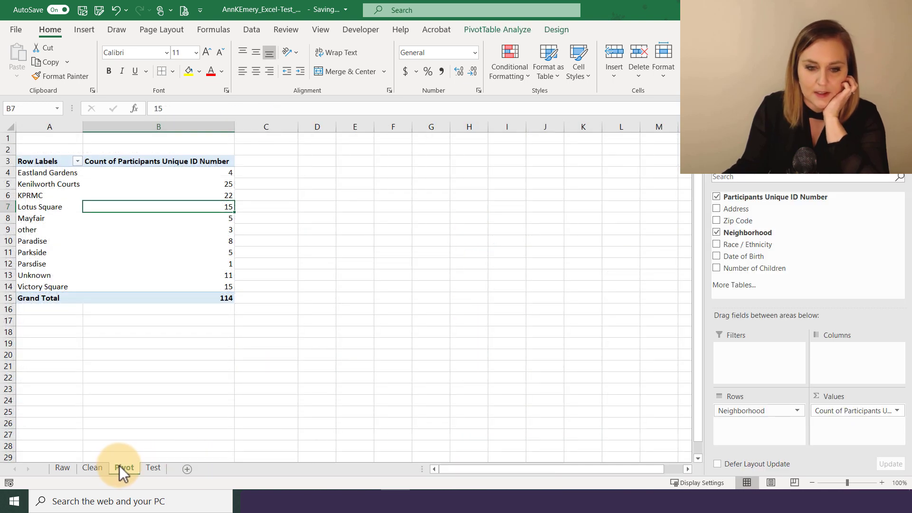
pyautogui.click(95, 468)
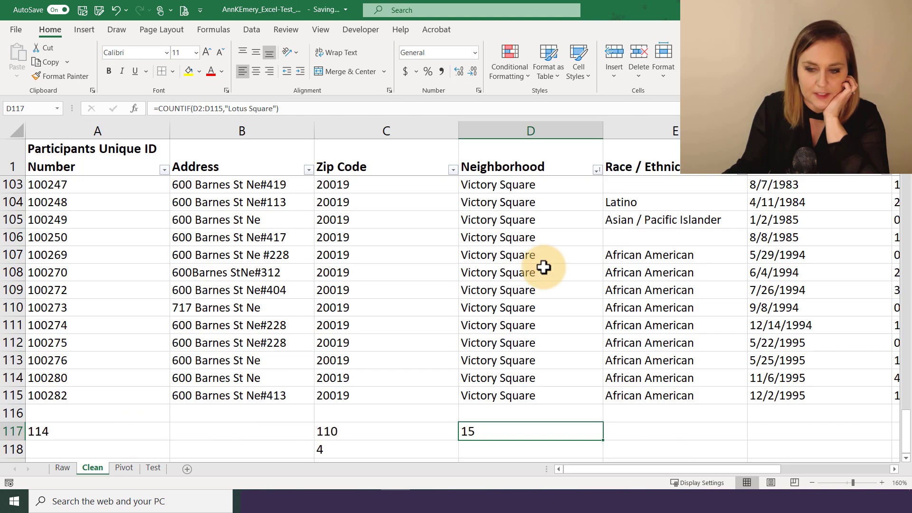
# Sort Clean by Neighborhood alphabetically and select the Lotus Square rows
pyautogui.click(597, 169)
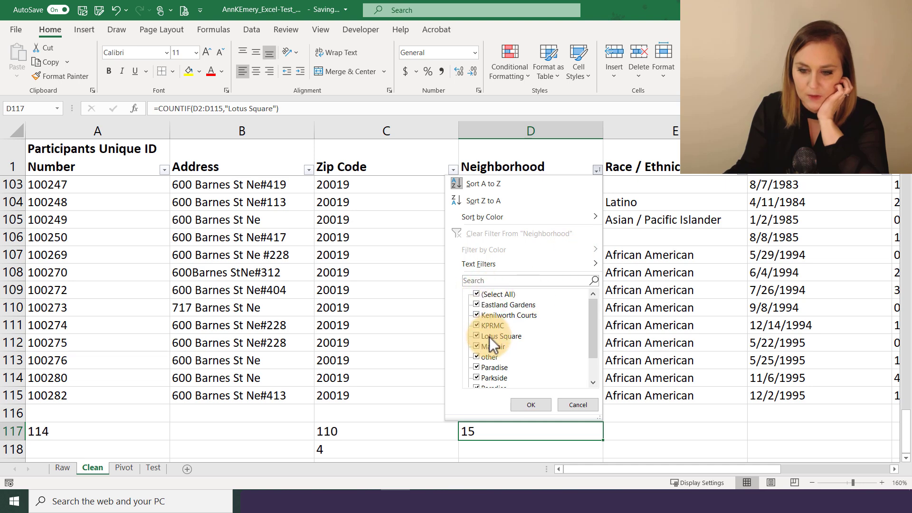
pyautogui.click(531, 405)
pyautogui.click(596, 170)
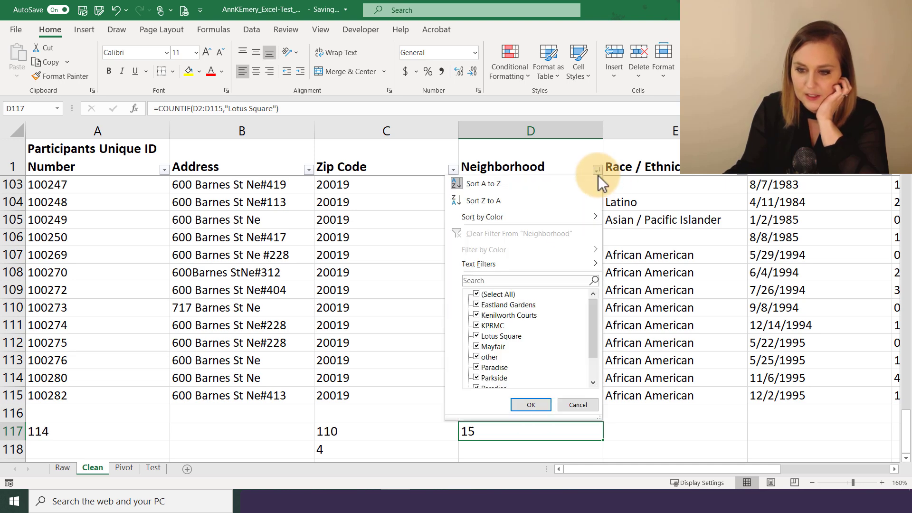
pyautogui.click(589, 185)
pyautogui.scroll(20, 589, 186)
pyautogui.moveTo(905, 180); pyautogui.dragTo(904, 266)
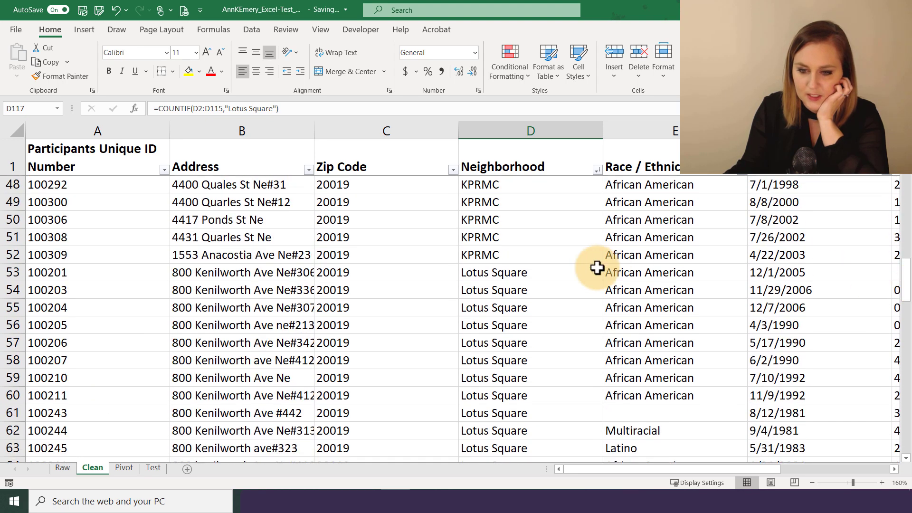
pyautogui.moveTo(584, 272); pyautogui.dragTo(528, 293)
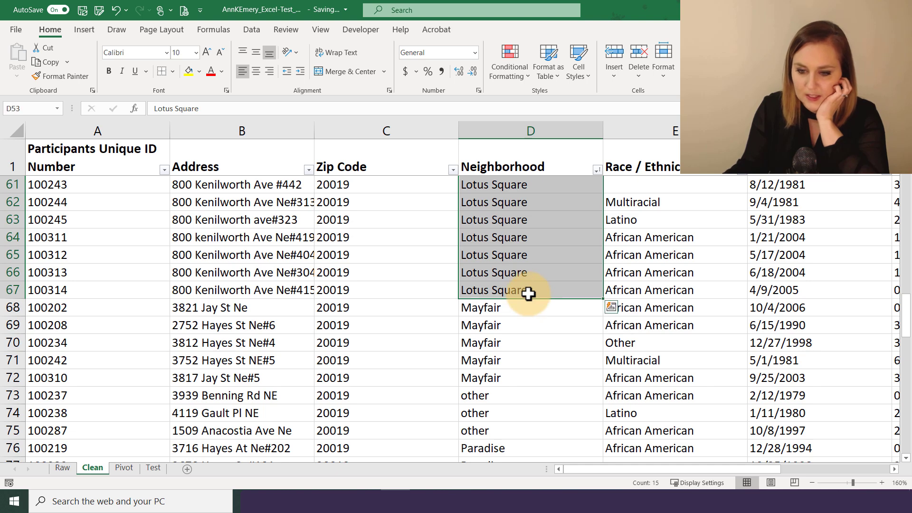
# Enter 15 in B3 of the Test sheet for question 3
pyautogui.click(153, 468)
pyautogui.write('1')
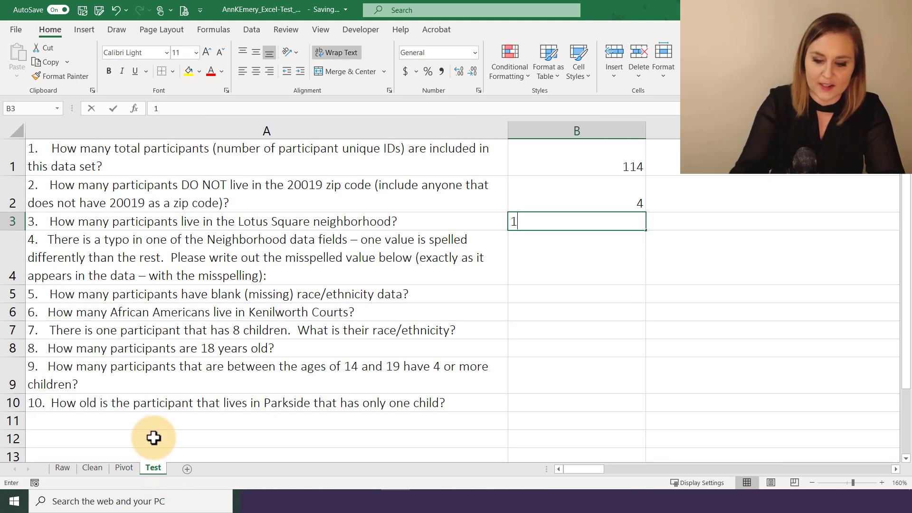
pyautogui.write('5')
pyautogui.press('Return')
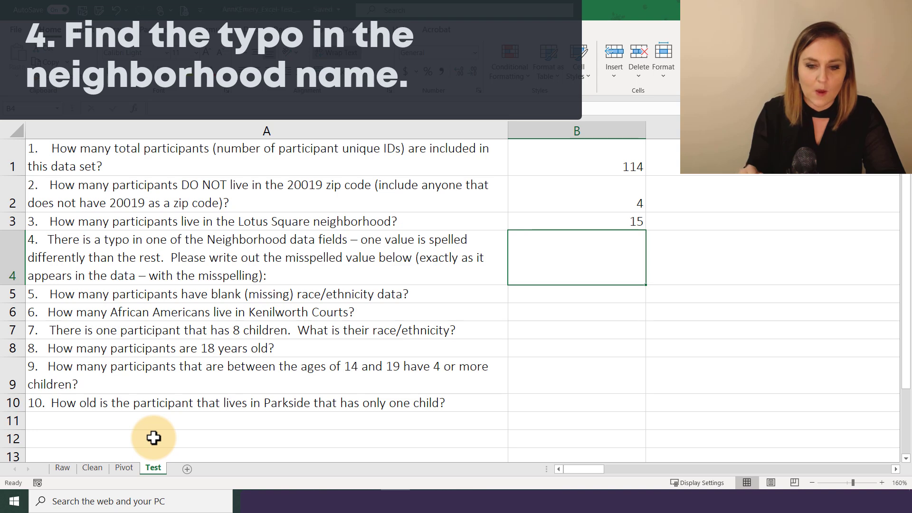
# Locate the misspelled neighbourhood 'Parsdise' in cell D89 of the Clean data, then return to the Pivot sheet
pyautogui.click(96, 471)
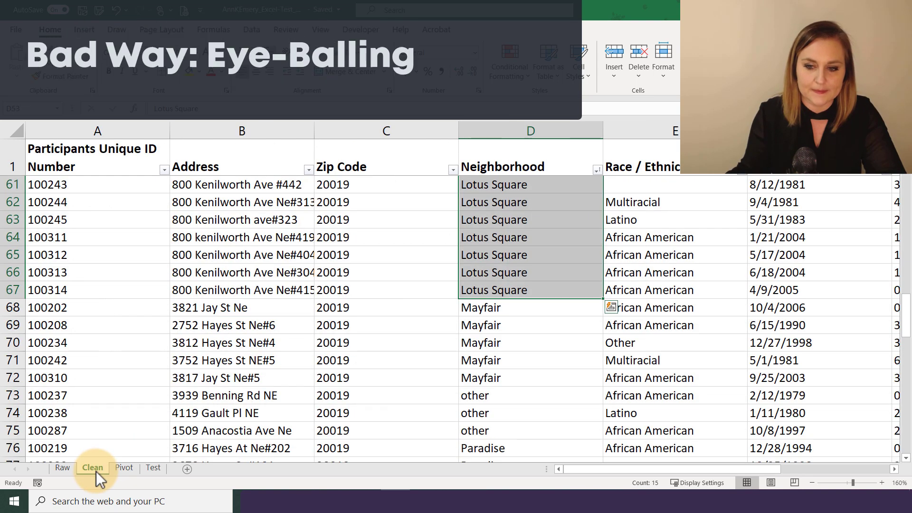
pyautogui.click(488, 344)
pyautogui.scroll(2, 551, 284)
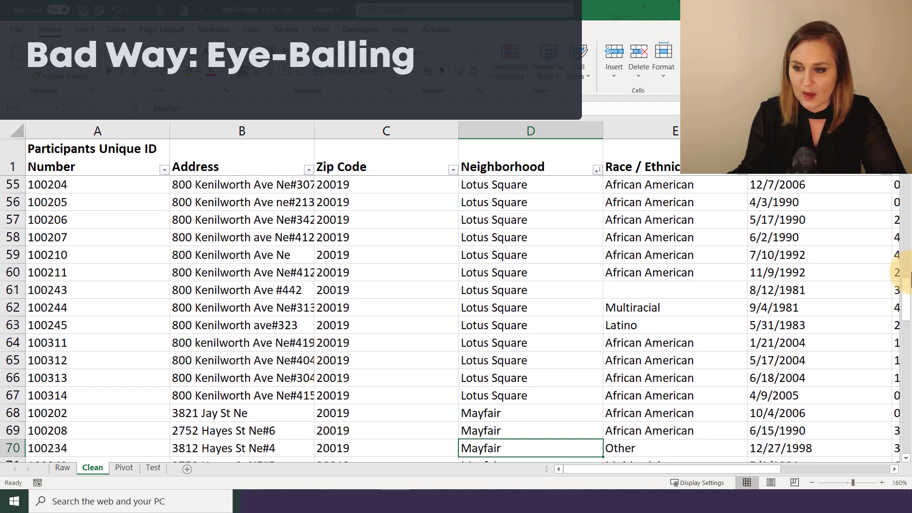
pyautogui.moveTo(906, 282); pyautogui.dragTo(908, 380)
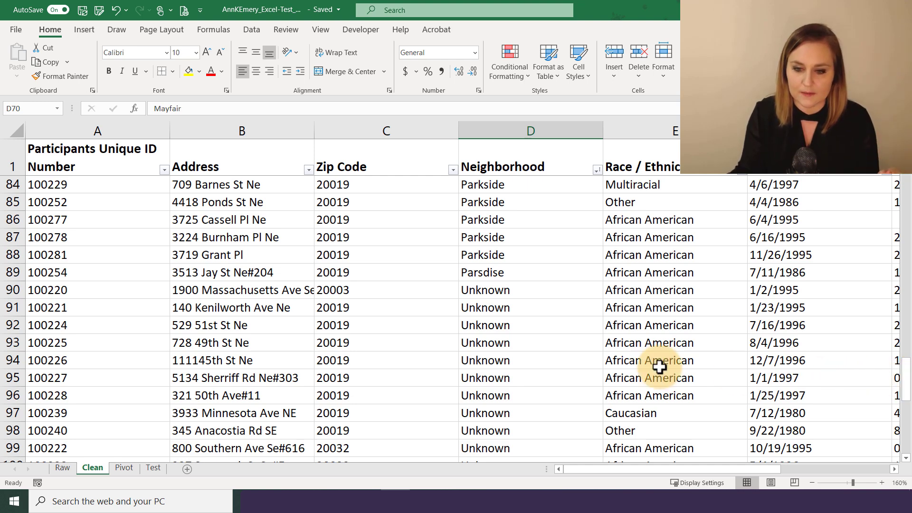
pyautogui.click(530, 272)
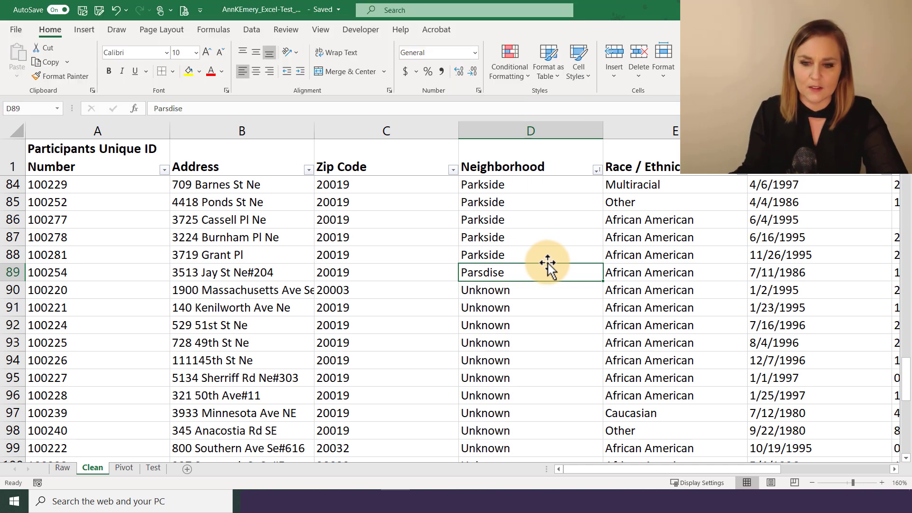
pyautogui.click(126, 469)
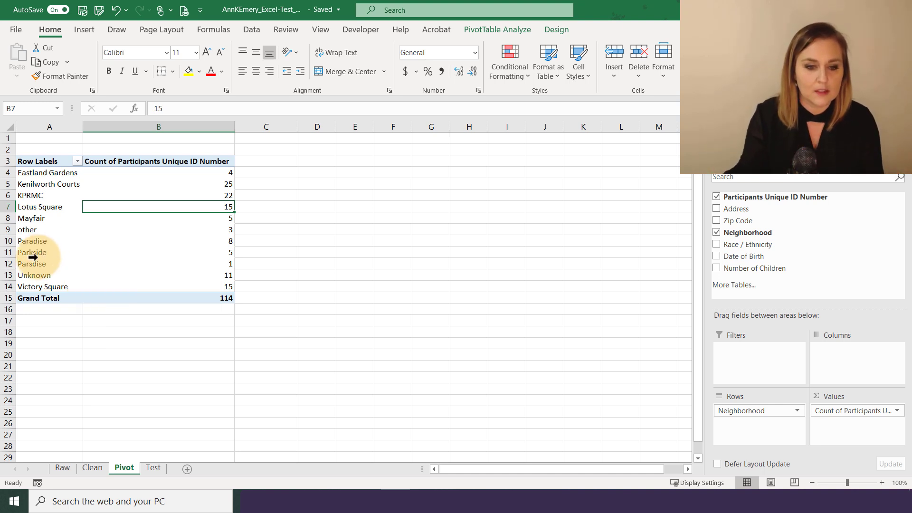
# Confirm Parsdise's pivot count of 1 and enter Parsdise as the answer in Test!B4
pyautogui.click(19, 264)
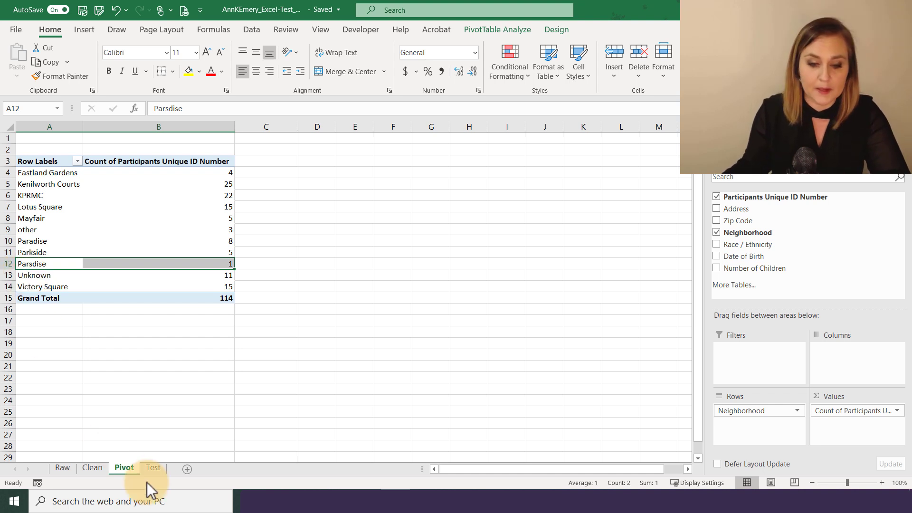
pyautogui.click(153, 467)
pyautogui.write('P')
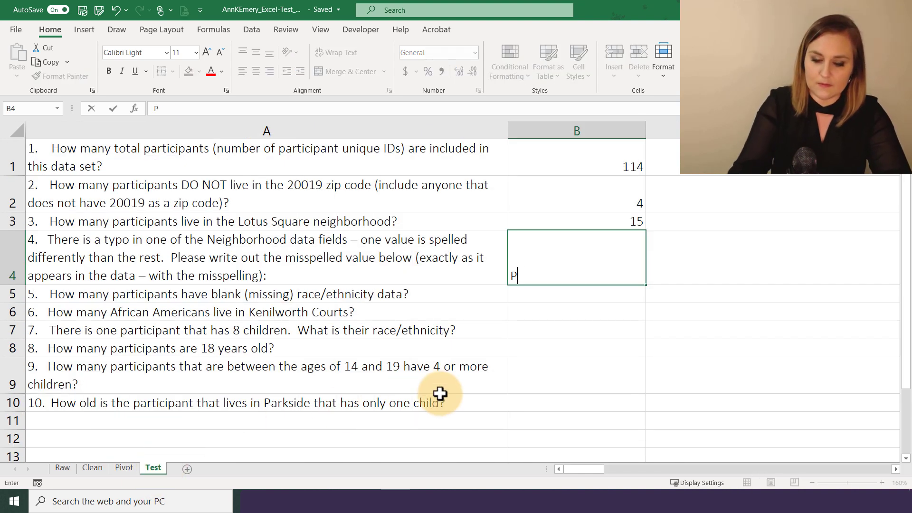
pyautogui.write('arsdise')
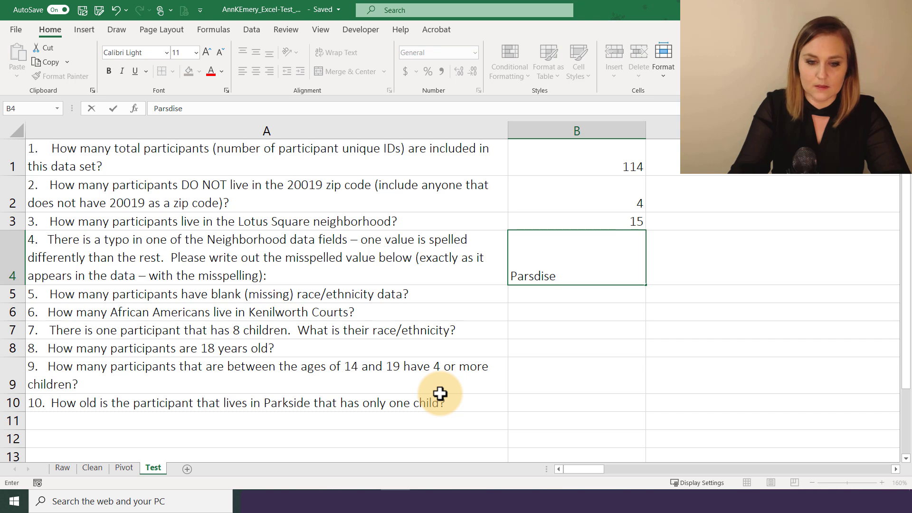
pyautogui.press('Return')
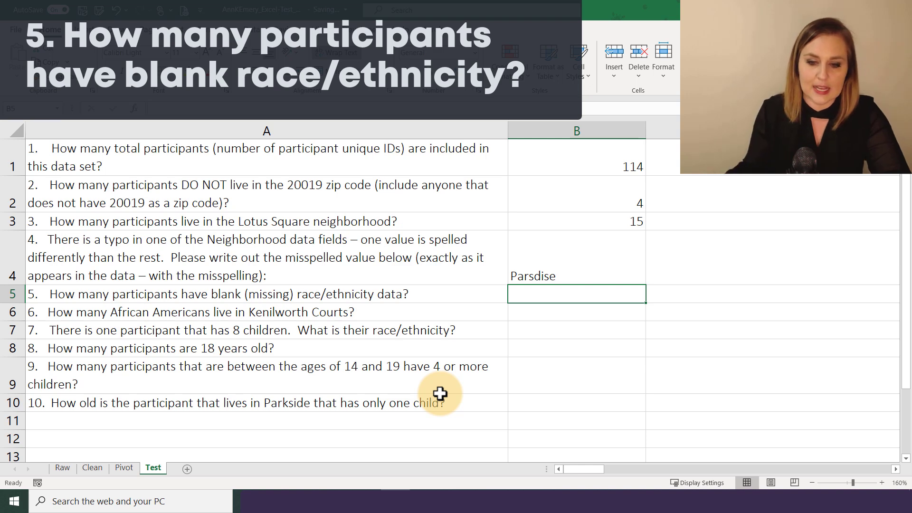
# Enter =COUNTBLANK(E2:E115) in Clean!E117, returning 4 blank Race / Ethnicity entries
pyautogui.click(92, 470)
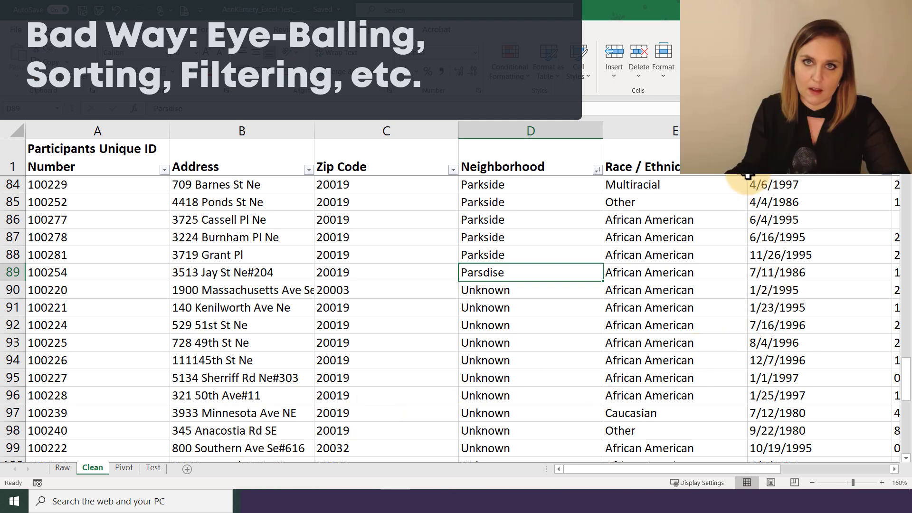
pyautogui.scroll(-2, 730, 220)
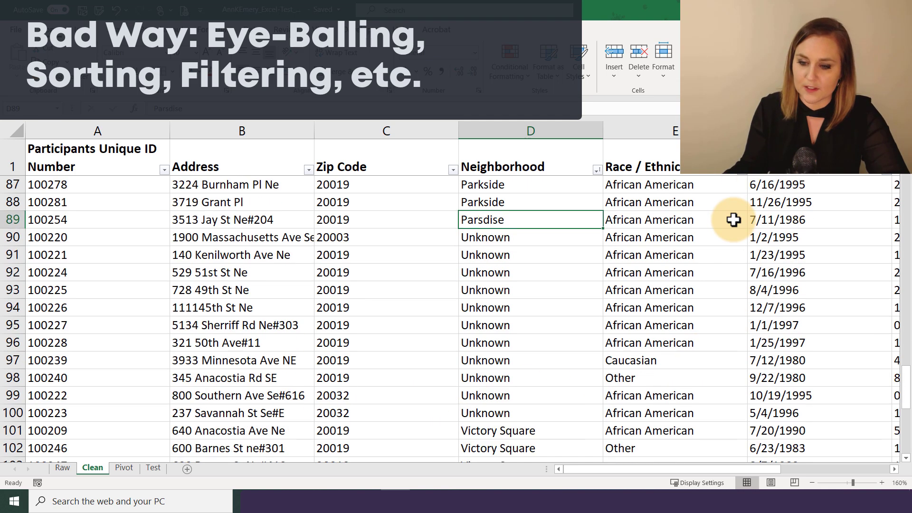
pyautogui.moveTo(906, 380); pyautogui.dragTo(906, 425)
pyautogui.click(639, 343)
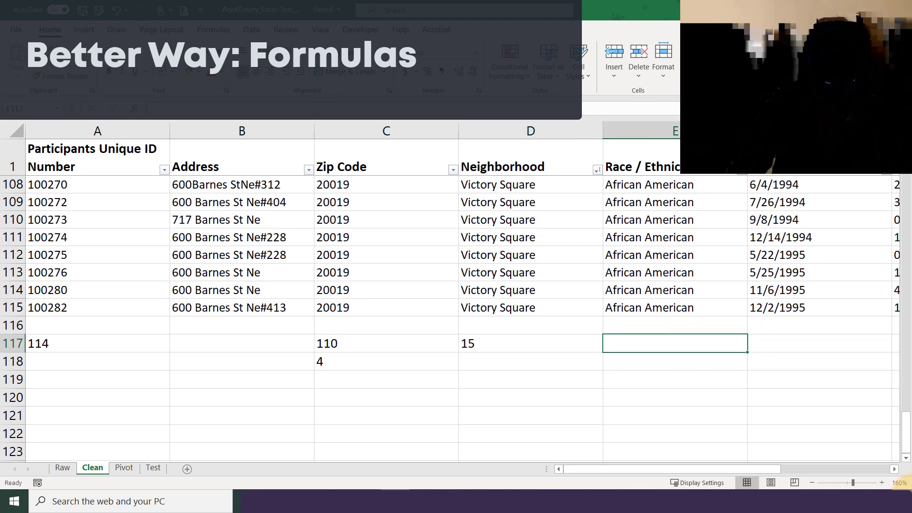
pyautogui.write('=countblank)')
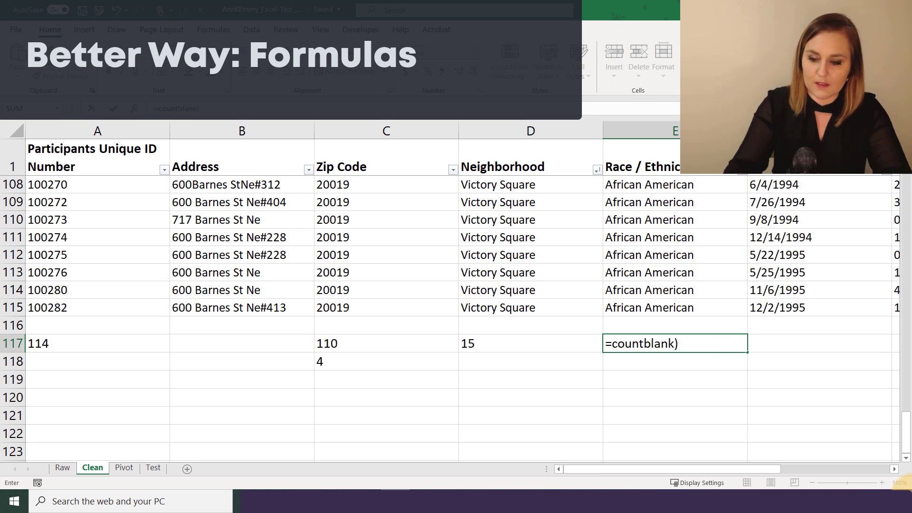
pyautogui.press('BackSpace')
pyautogui.write('(')
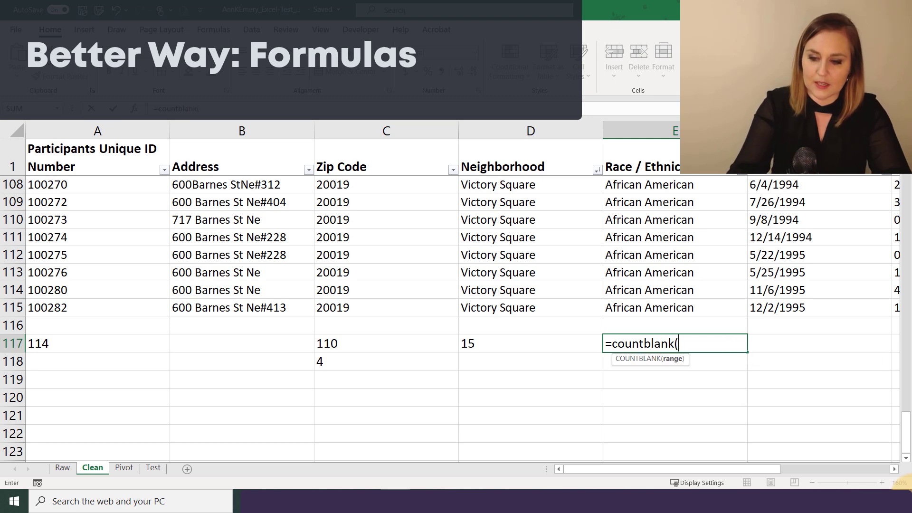
pyautogui.press('Up')
pyautogui.press('Up')
pyautogui.hotkey('shift', 'Up')
pyautogui.hotkey('shift', 'Up')
pyautogui.hotkey('shift', 'Up')
pyautogui.hotkey('shift', 'Up')
pyautogui.hotkey('shift', 'Up')
pyautogui.hotkey('shift', 'Up')
pyautogui.hotkey('shift', 'Up')
pyautogui.hotkey('shift', 'Up')
pyautogui.hotkey('shift', 'Up')
pyautogui.hotkey('shift', 'Up')
pyautogui.hotkey('shift', 'Up')
pyautogui.hotkey('shift', 'Up')
pyautogui.hotkey('shift', 'Up')
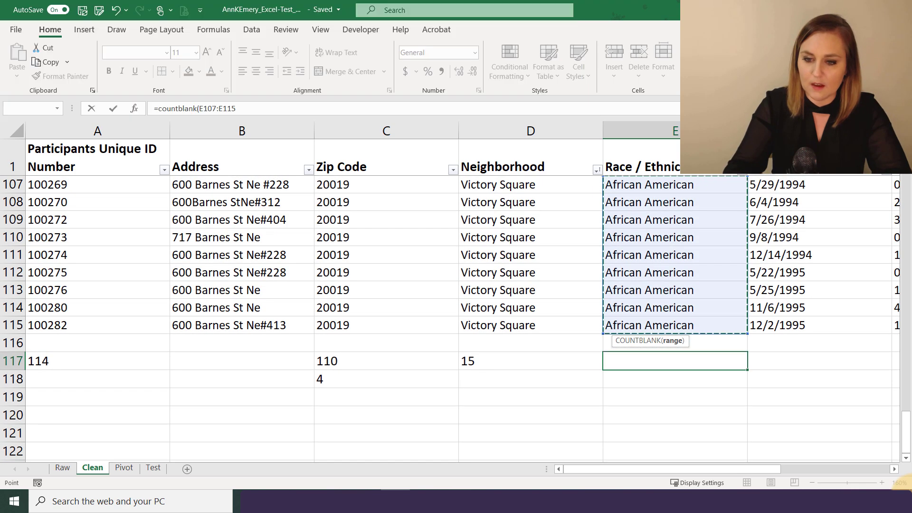
pyautogui.hotkey('shift', 'Up')
pyautogui.hotkey('shift', 'Up')
pyautogui.hotkey('shift', 'Up')
pyautogui.hotkey('shift', 'Up')
pyautogui.hotkey('shift', 'Up')
pyautogui.hotkey('shift', 'Up')
pyautogui.hotkey('shift', 'Up')
pyautogui.hotkey('shift', 'Up')
pyautogui.hotkey('shift', 'Up')
pyautogui.hotkey('shift', 'Up')
pyautogui.hotkey('shift', 'Up')
pyautogui.hotkey('shift', 'Up')
pyautogui.hotkey('shift', 'Up')
pyautogui.hotkey('shift', 'Up')
pyautogui.hotkey('shift', 'Up')
pyautogui.hotkey('shift', 'Up')
pyautogui.hotkey('shift', 'Up')
pyautogui.hotkey('shift', 'Up')
pyautogui.hotkey('shift', 'Up')
pyautogui.hotkey('shift', 'Up')
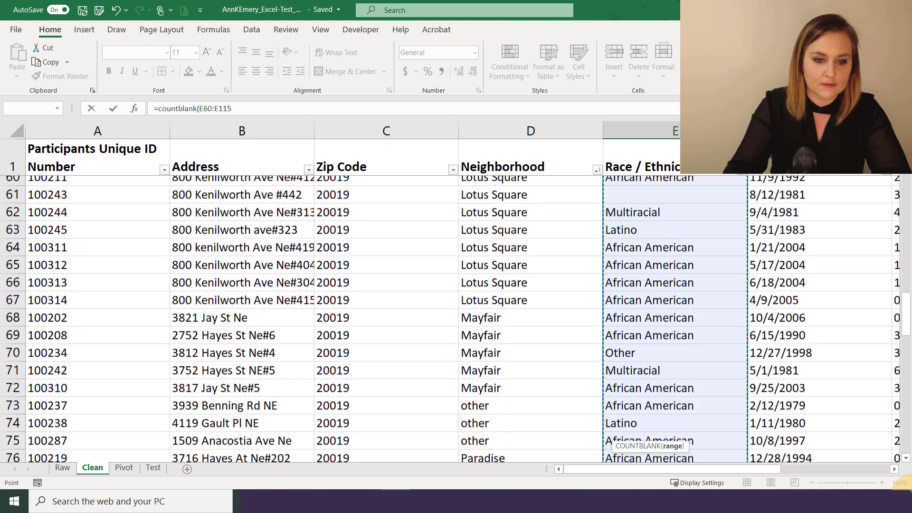
pyautogui.hotkey('shift', 'Down')
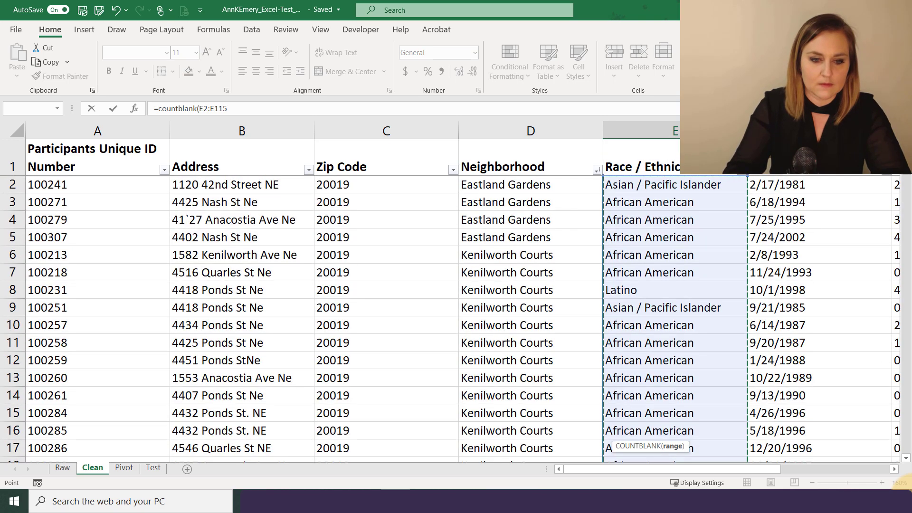
pyautogui.write(')')
pyautogui.press('Return')
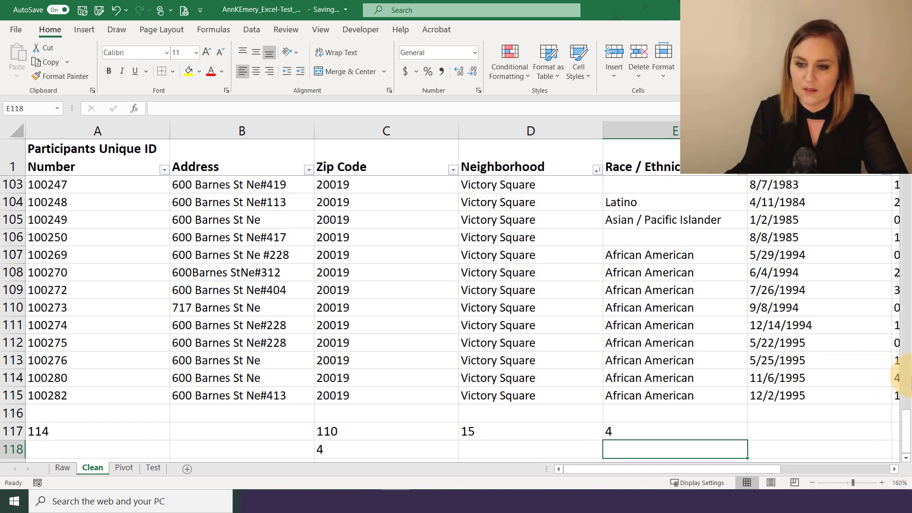
pyautogui.click(740, 170)
pyautogui.click(716, 183)
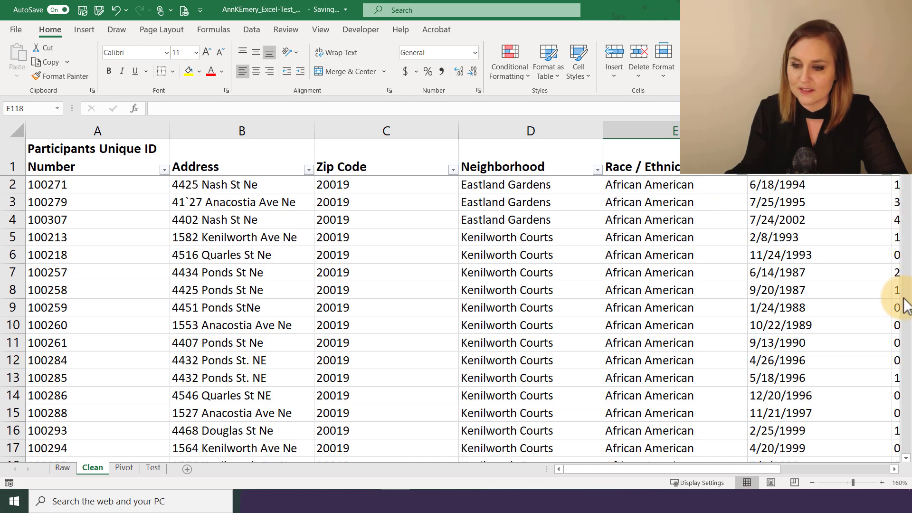
pyautogui.scroll(-7, 899, 231)
pyautogui.moveTo(900, 230); pyautogui.dragTo(879, 438)
pyautogui.moveTo(626, 340)
pyautogui.mouseDown()
pyautogui.moveTo(626, 395)
pyautogui.moveTo(615, 346)
pyautogui.mouseUp()
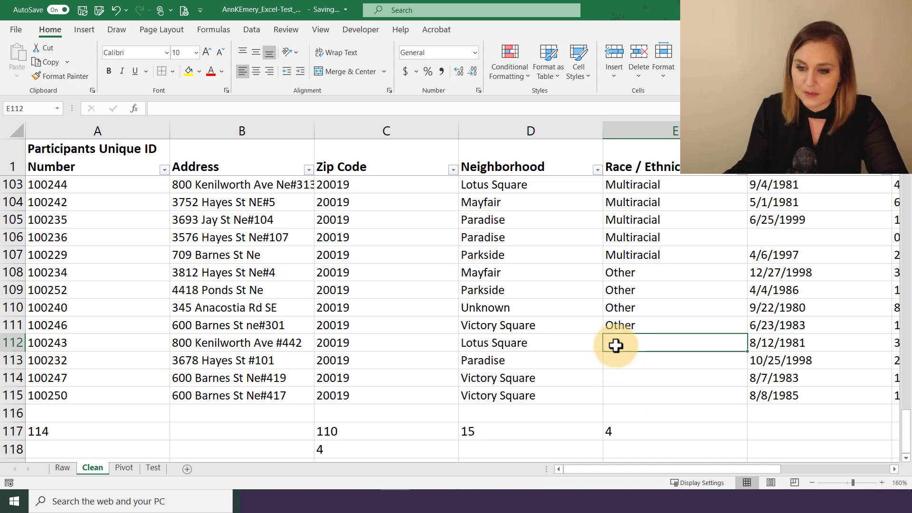
pyautogui.click(539, 107)
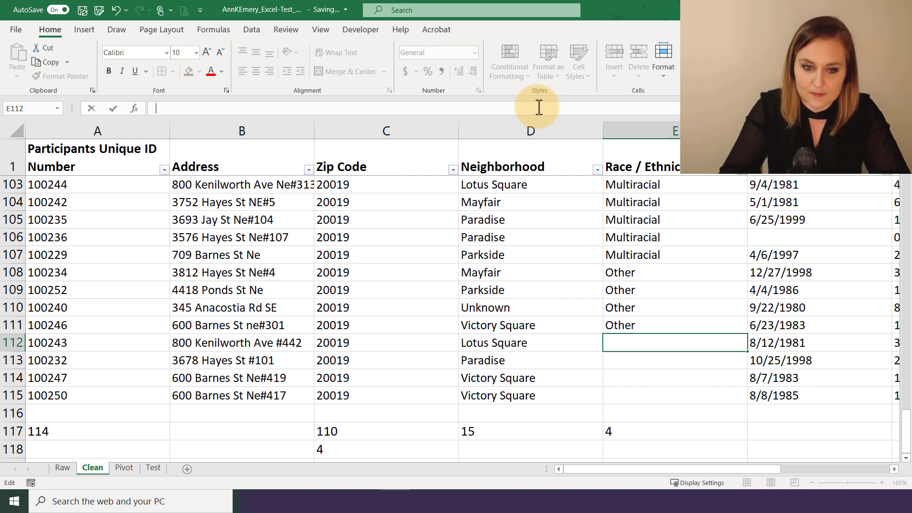
pyautogui.press('Return')
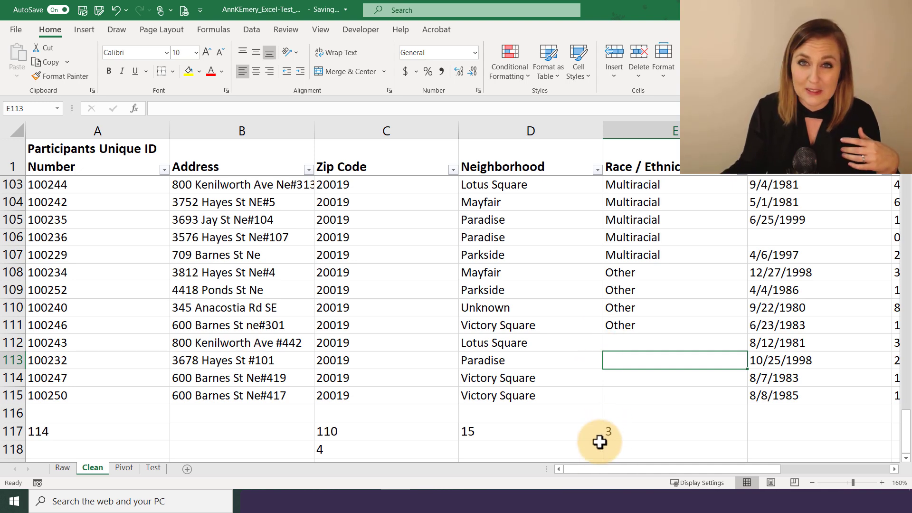
pyautogui.doubleClick(615, 344)
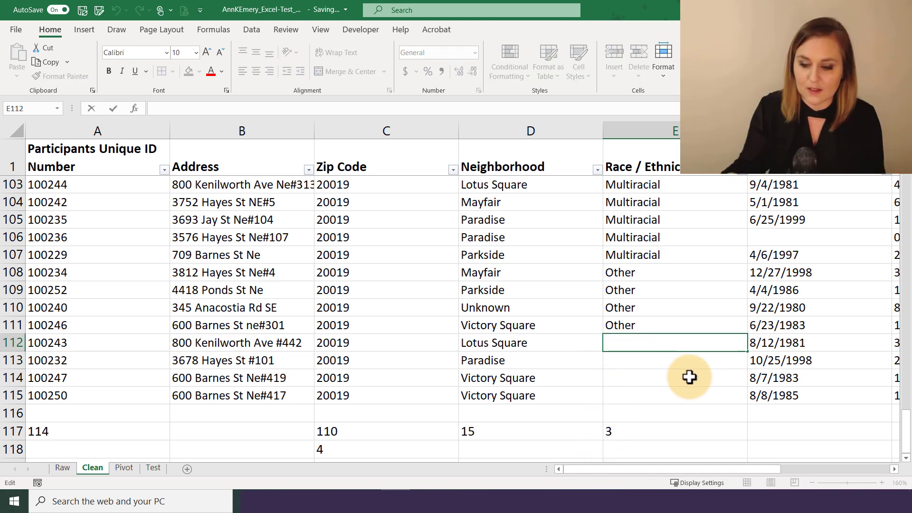
pyautogui.press('BackSpace')
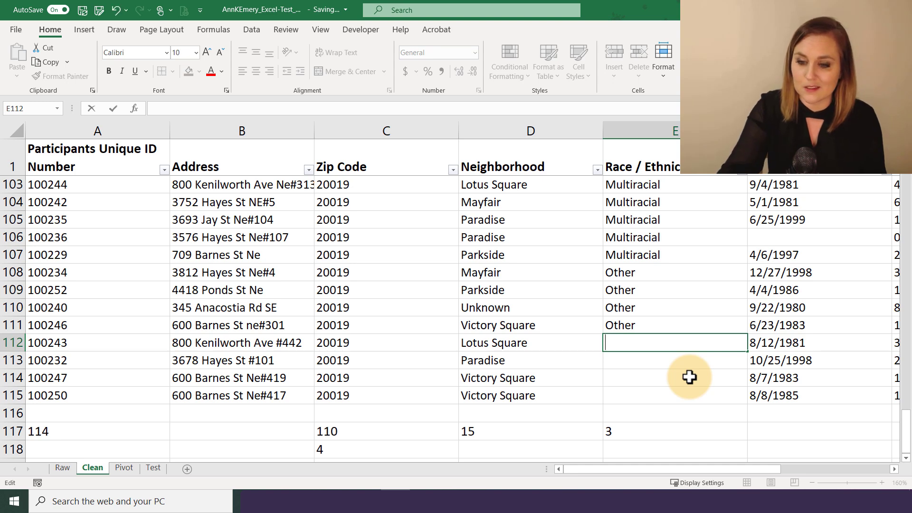
pyautogui.press('Return')
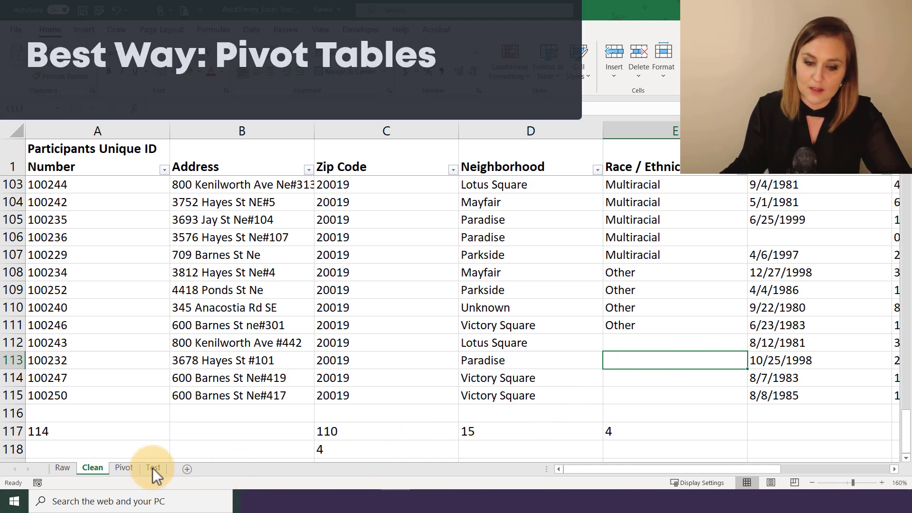
# Regroup the pivot rows by Race / Ethnicity instead of Neighborhood and check the (blank) count
pyautogui.click(124, 468)
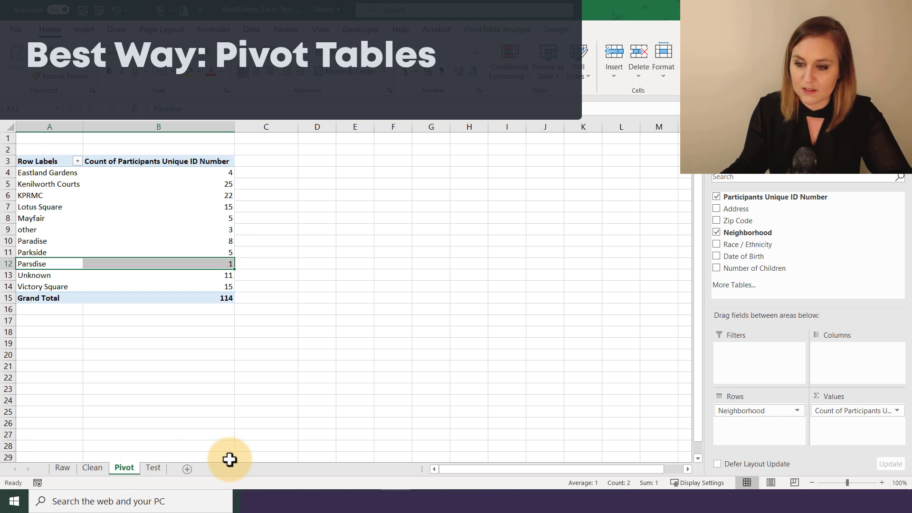
pyautogui.click(716, 233)
pyautogui.moveTo(724, 244); pyautogui.dragTo(739, 422)
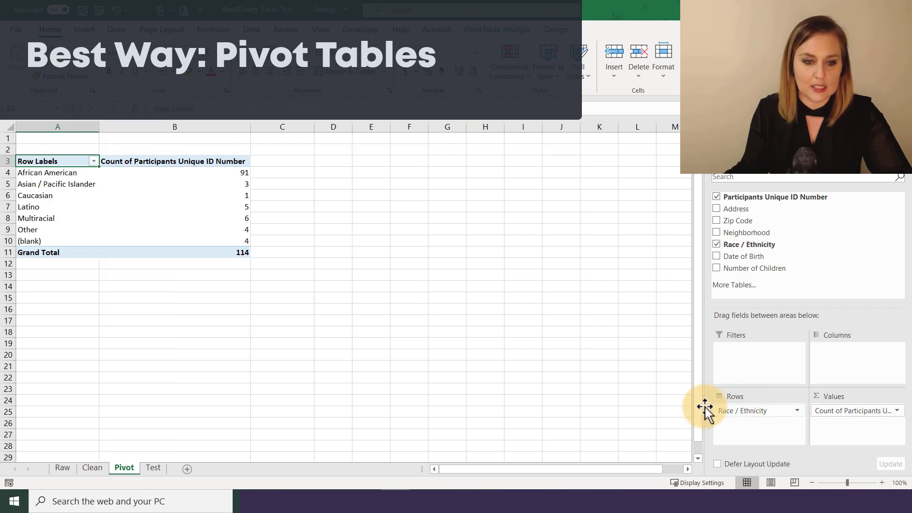
pyautogui.click(214, 240)
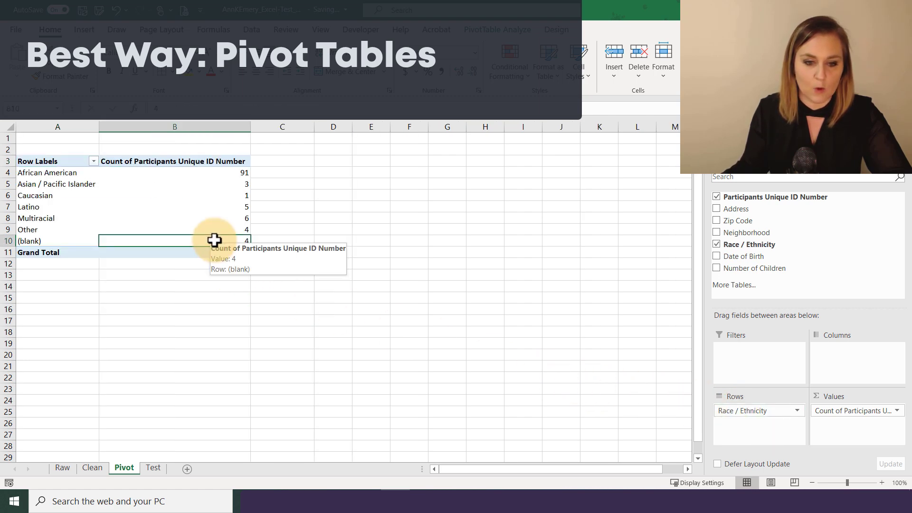
# Enter 4 as question 5's answer in Test!B5
pyautogui.click(153, 469)
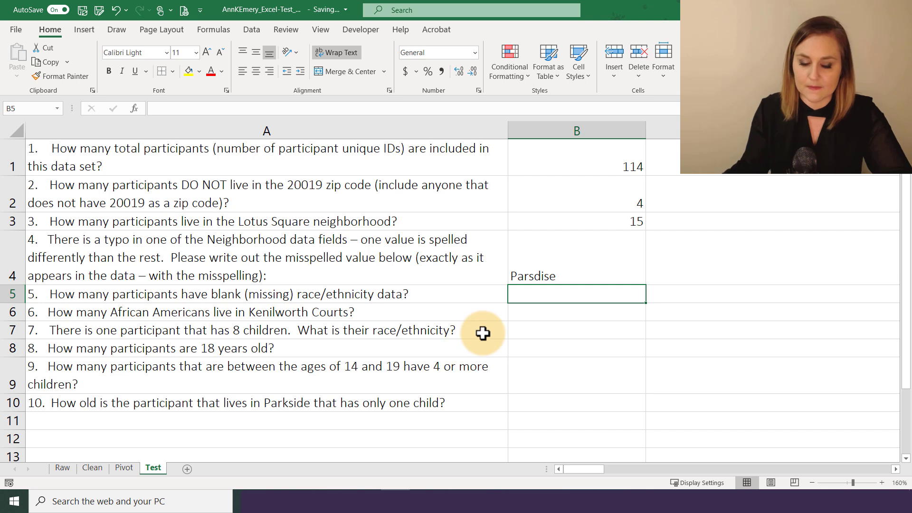
pyautogui.write('4')
pyautogui.press('Return')
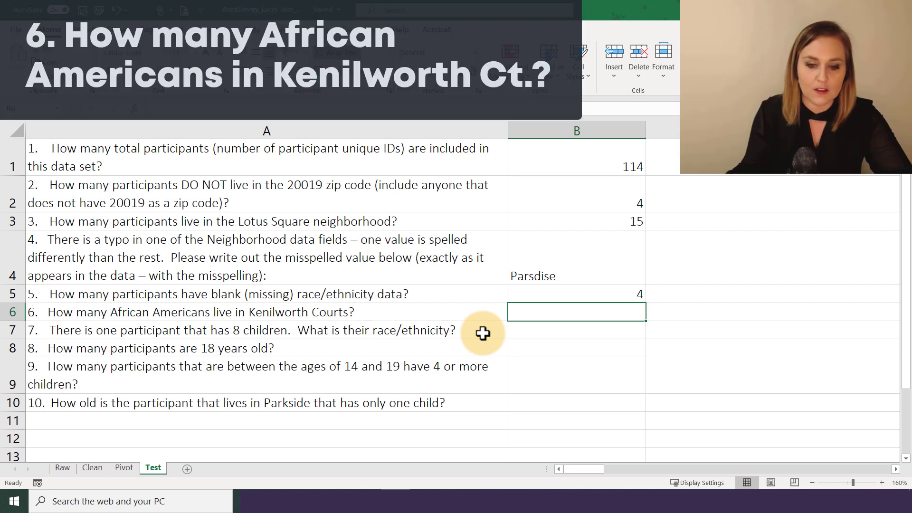
# Start a COUNTIFS in D119 with range E2:E115 and criterion "African American"
pyautogui.click(97, 468)
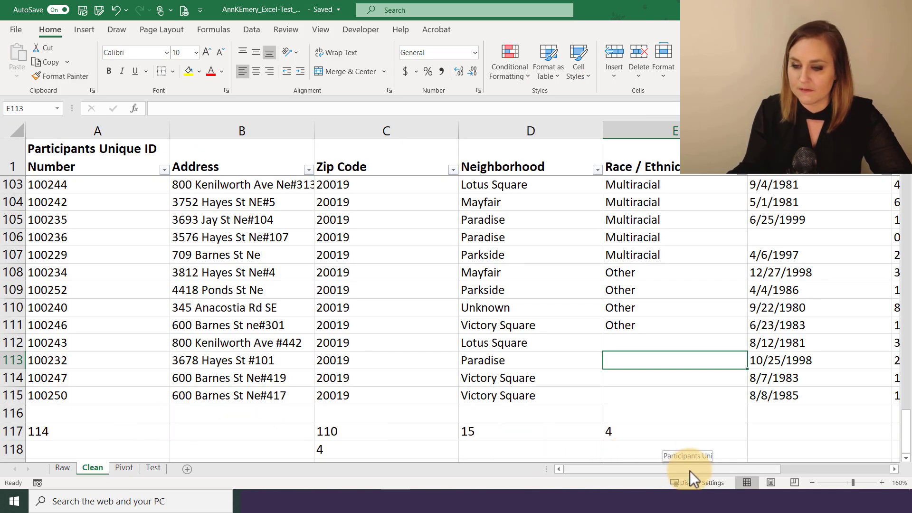
pyautogui.moveTo(690, 471); pyautogui.dragTo(737, 471)
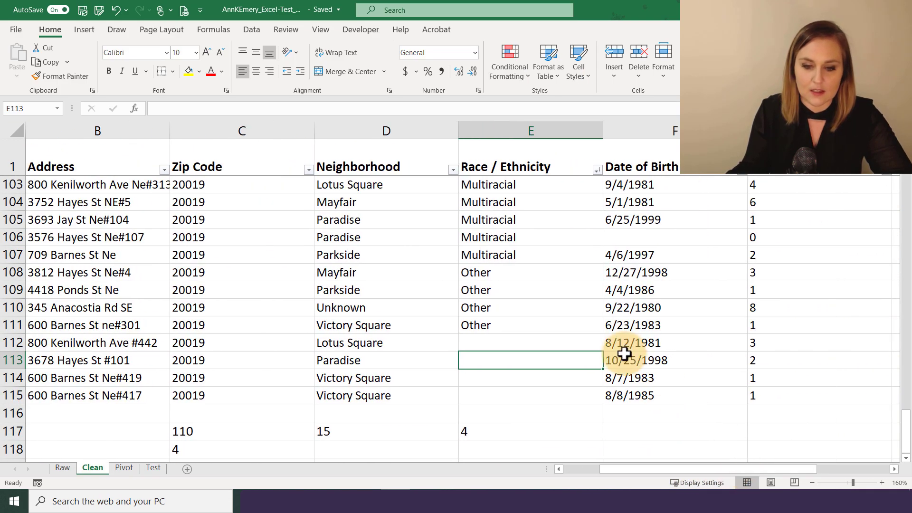
pyautogui.scroll(-2, 613, 313)
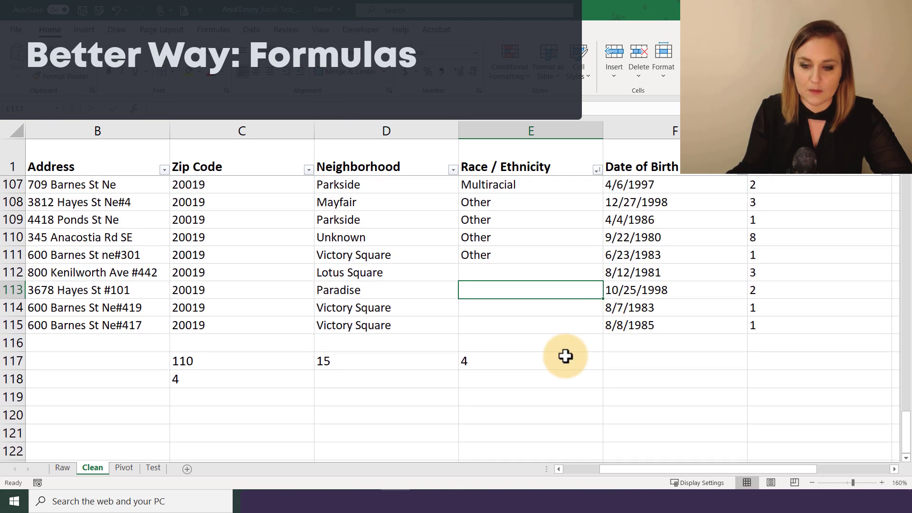
pyautogui.click(430, 399)
pyautogui.write('=')
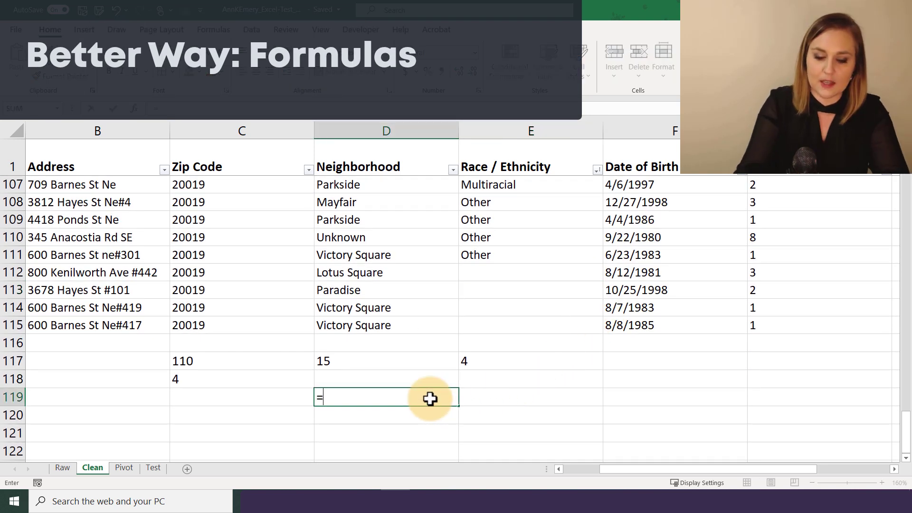
pyautogui.write('countifs(')
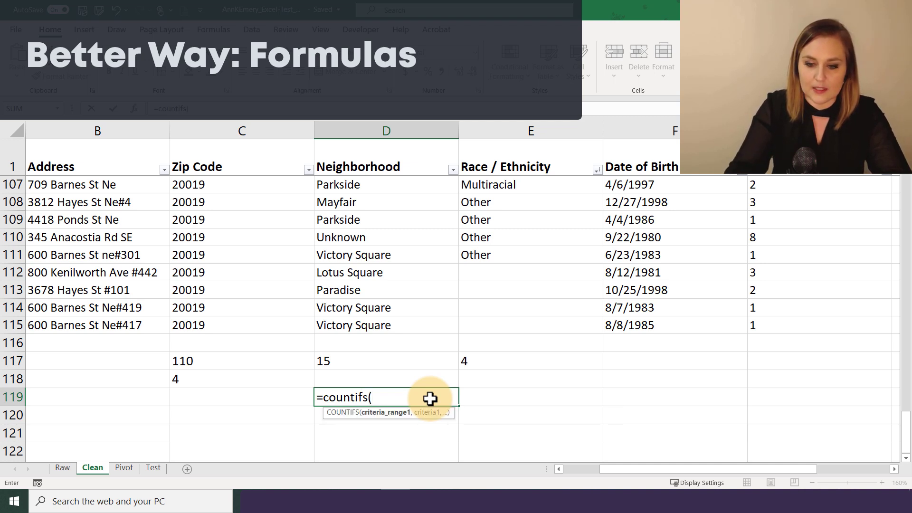
pyautogui.moveTo(472, 325); pyautogui.dragTo(474, 325)
pyautogui.hotkey('ctrl', 'shift', 'Up')
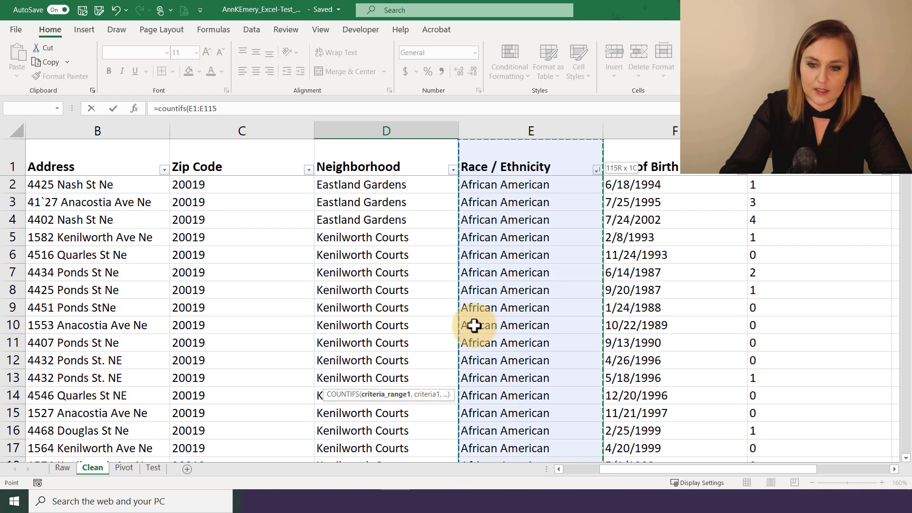
pyautogui.hotkey('shift', 'Down')
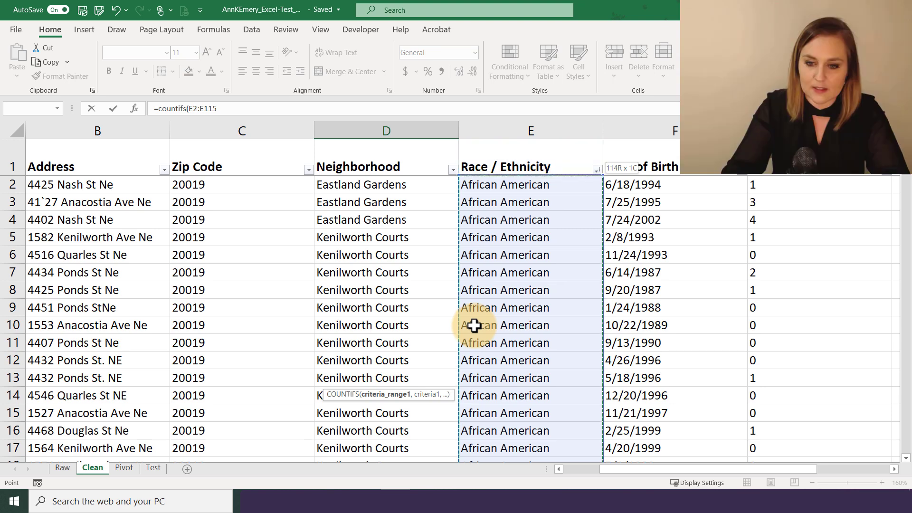
pyautogui.write(',"African American')
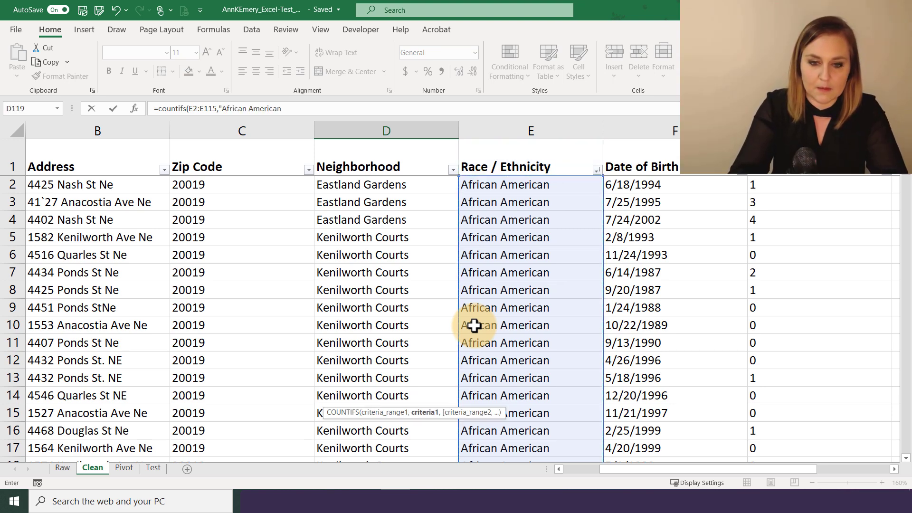
pyautogui.write('",')
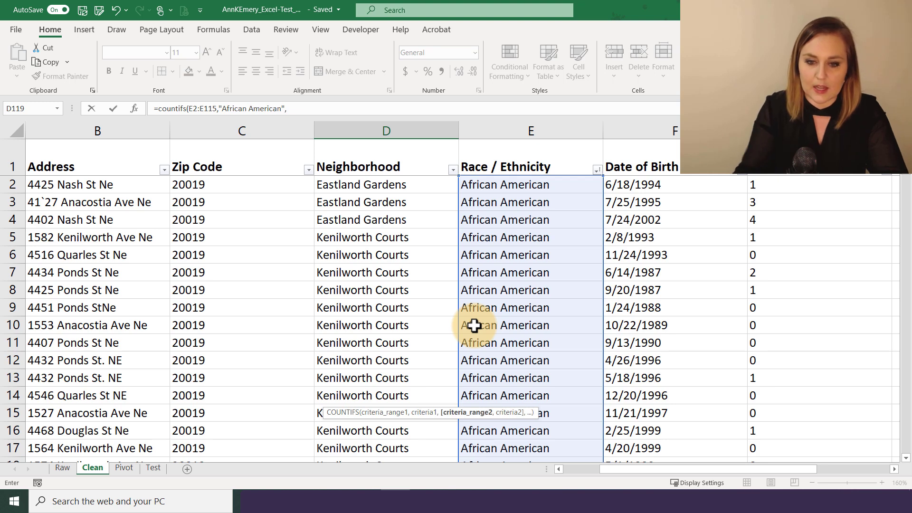
# Add range D2:D115 with criterion "Kenilworth Courts" to complete the COUNTIFS, returning 23
pyautogui.click(425, 183)
pyautogui.hotkey('ctrl', 'shift', 'Down')
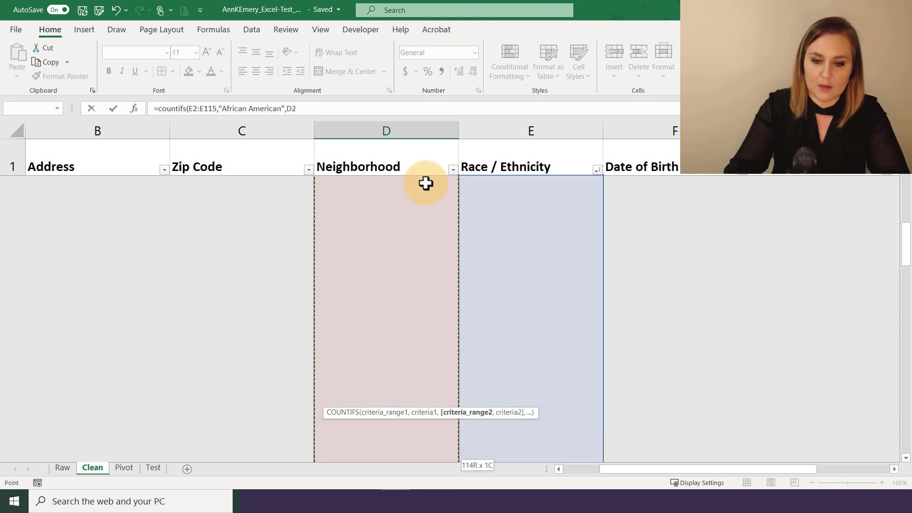
pyautogui.write(',"Kenilworth Courts')
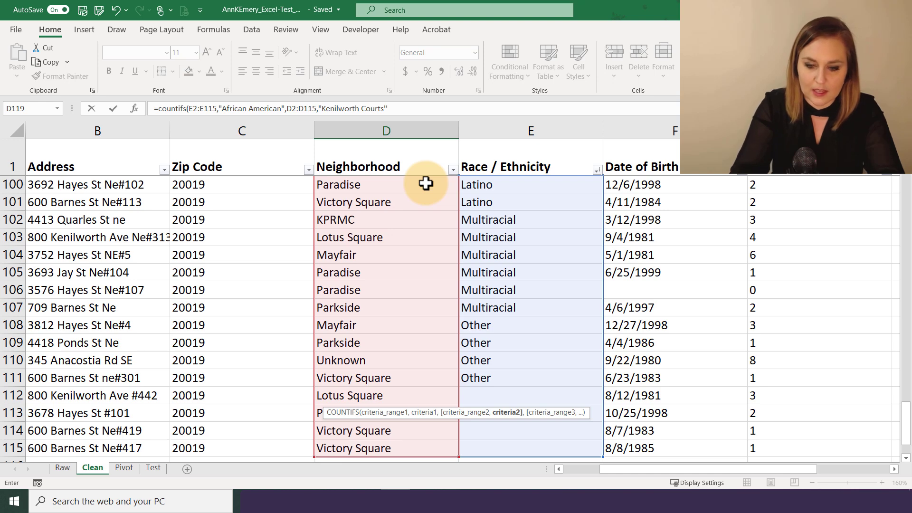
pyautogui.write('")')
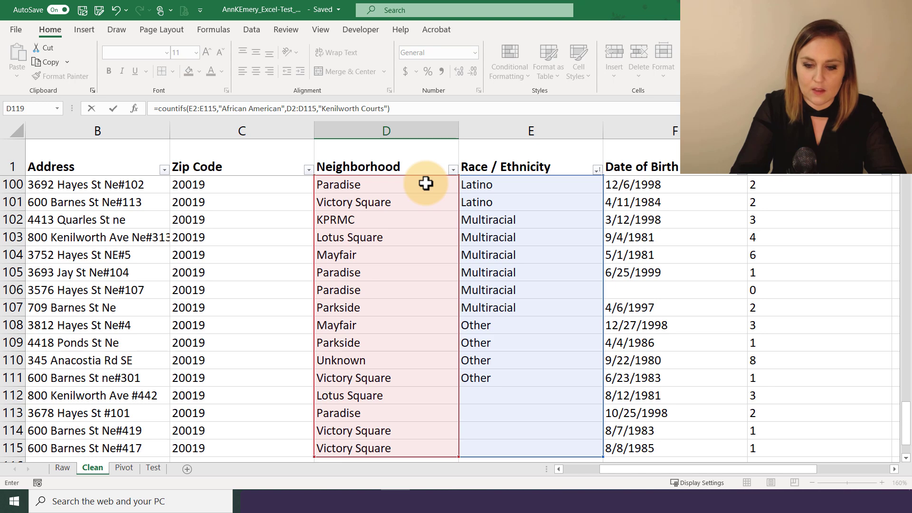
pyautogui.press('Return')
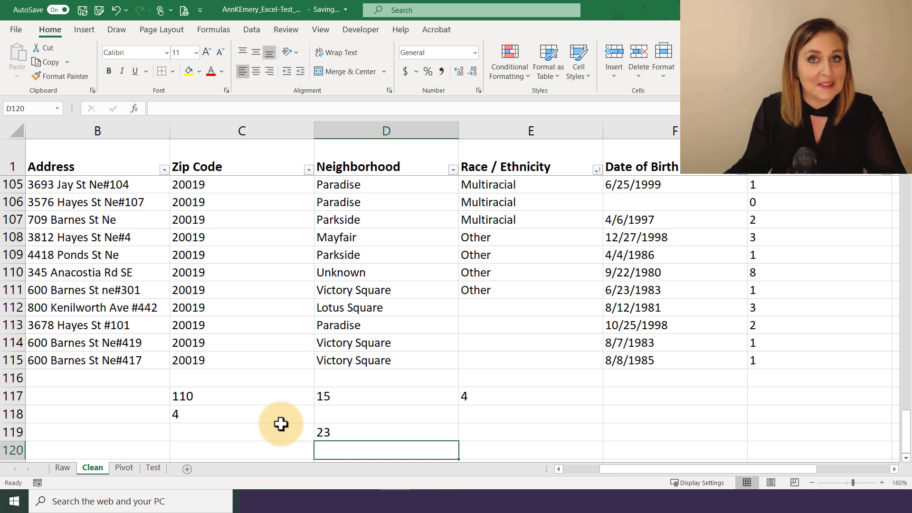
# Nest Race / Ethnicity under Neighborhood in the pivot rows and check the Kenilworth Courts African American count of 23
pyautogui.click(127, 468)
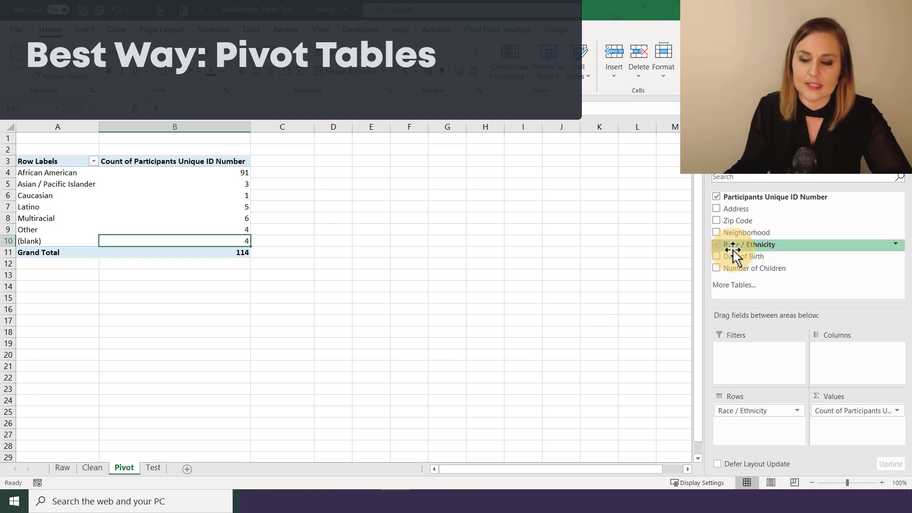
pyautogui.moveTo(737, 233); pyautogui.dragTo(766, 406)
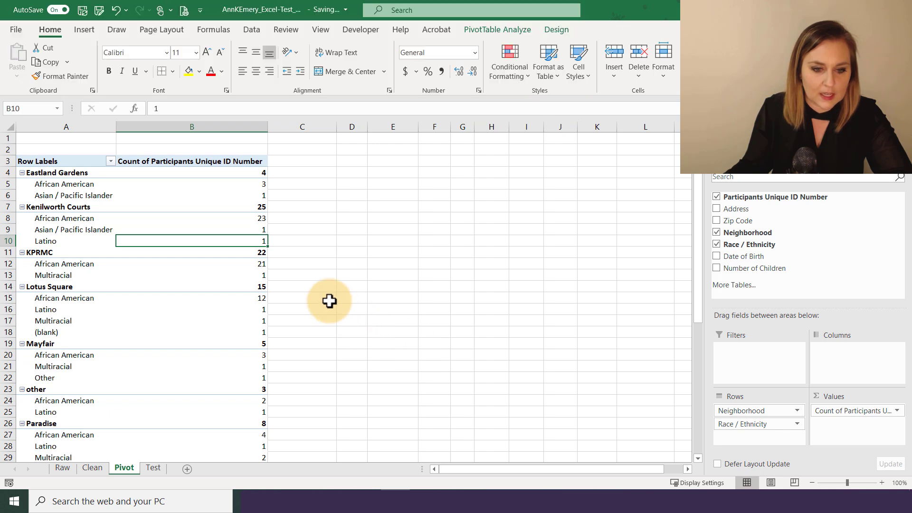
pyautogui.click(245, 219)
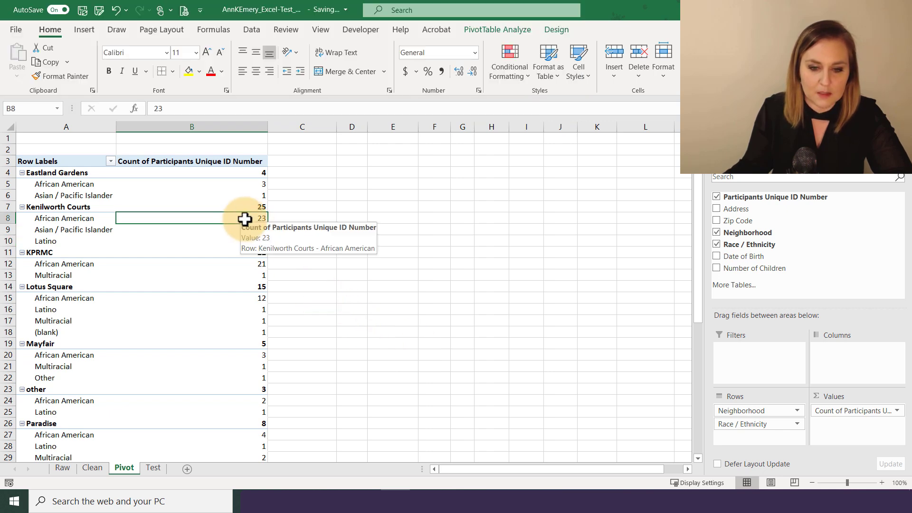
# Verify the COUNTIFS result of 23 in Clean!D119 and enter 23 in Test!B6
pyautogui.click(92, 469)
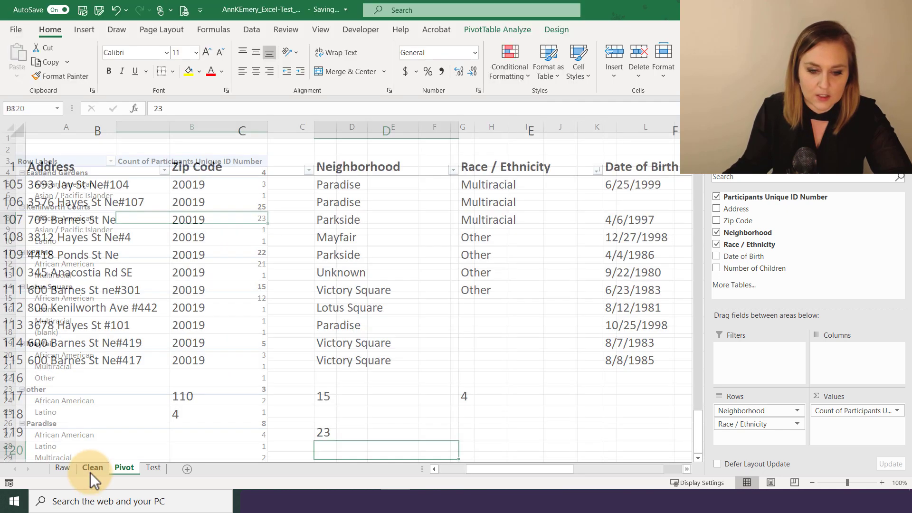
pyautogui.click(315, 431)
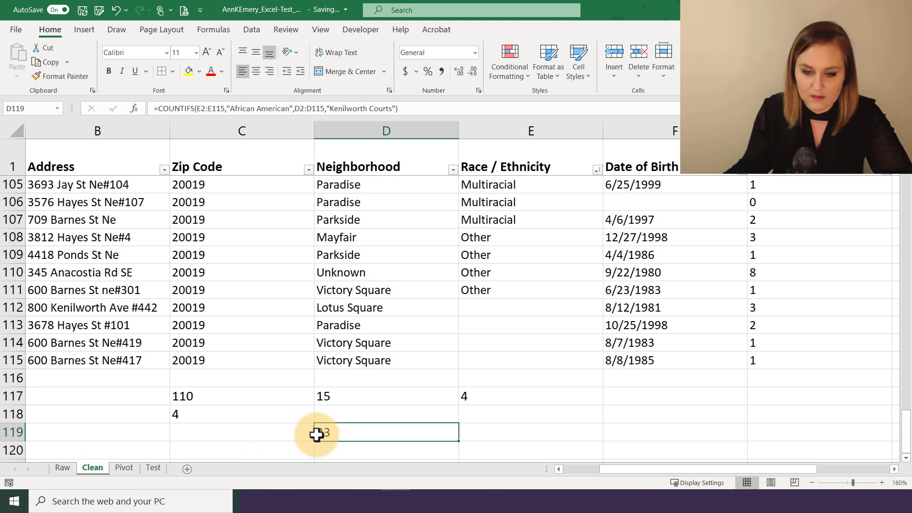
pyautogui.click(152, 468)
pyautogui.write('23')
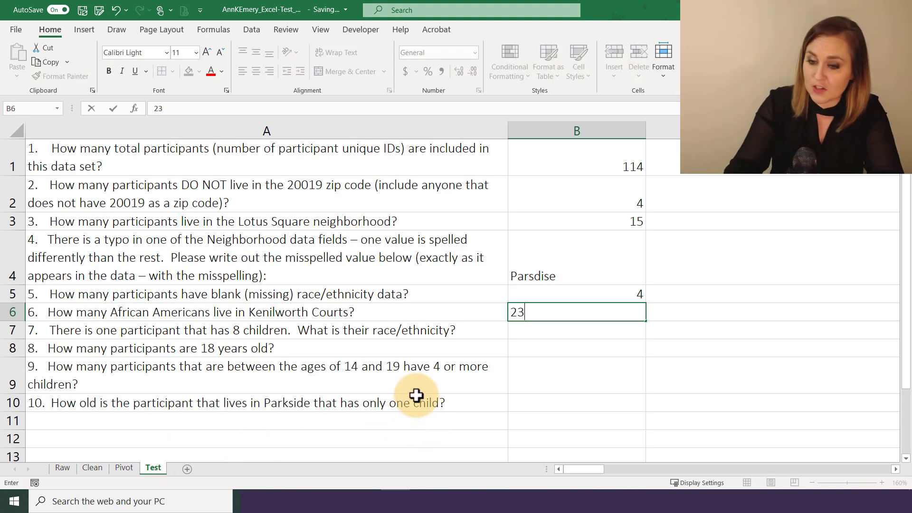
pyautogui.press('Return')
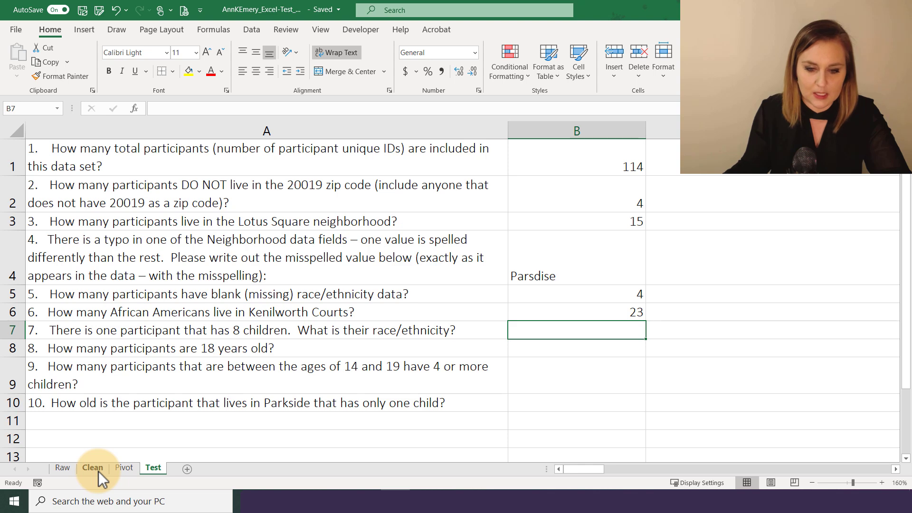
# Sort the Clean data by Number of Children, smallest to largest, and read the 8-children participant's race/ethnicity
pyautogui.click(93, 468)
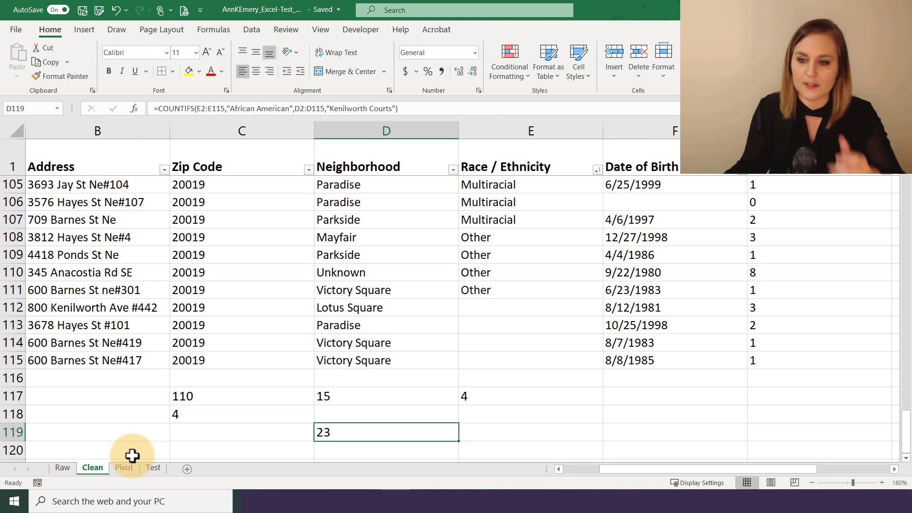
pyautogui.moveTo(750, 467); pyautogui.dragTo(786, 474)
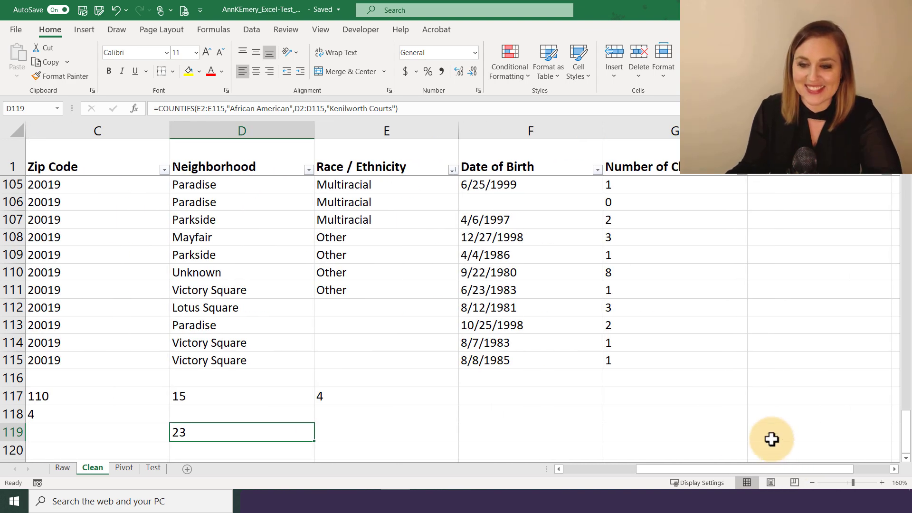
pyautogui.click(643, 267)
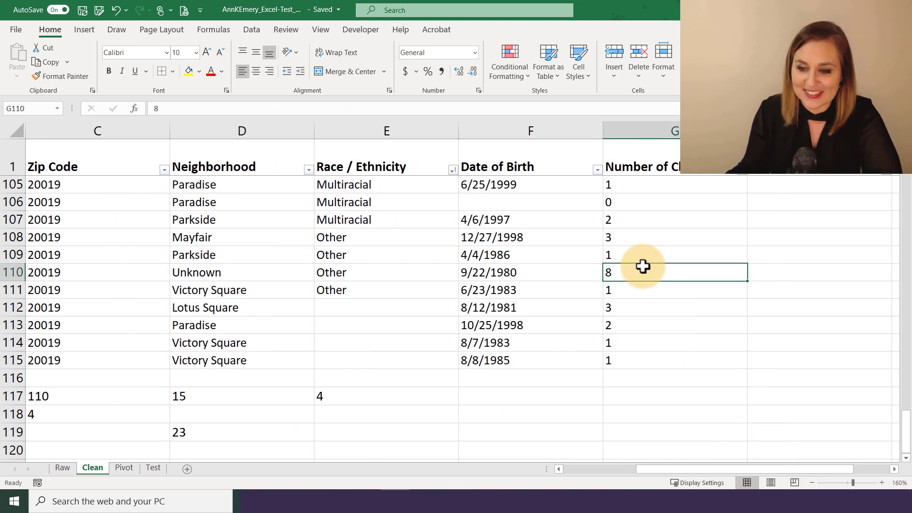
pyautogui.click(743, 171)
pyautogui.click(713, 183)
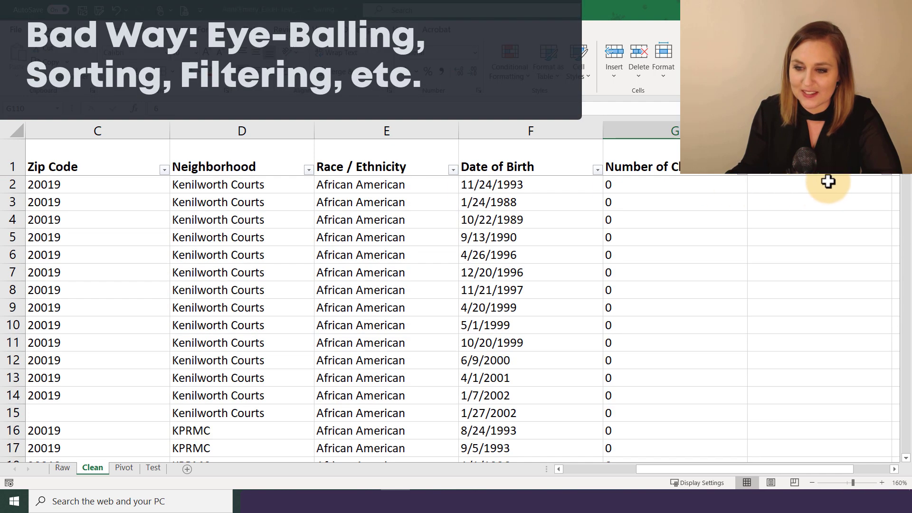
pyautogui.scroll(-12, 895, 327)
pyautogui.scroll(-20, 894, 332)
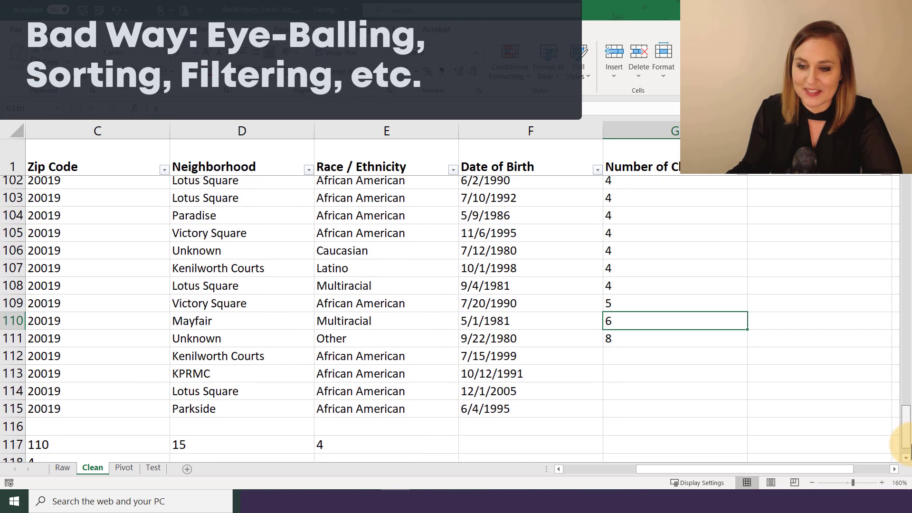
pyautogui.click(628, 307)
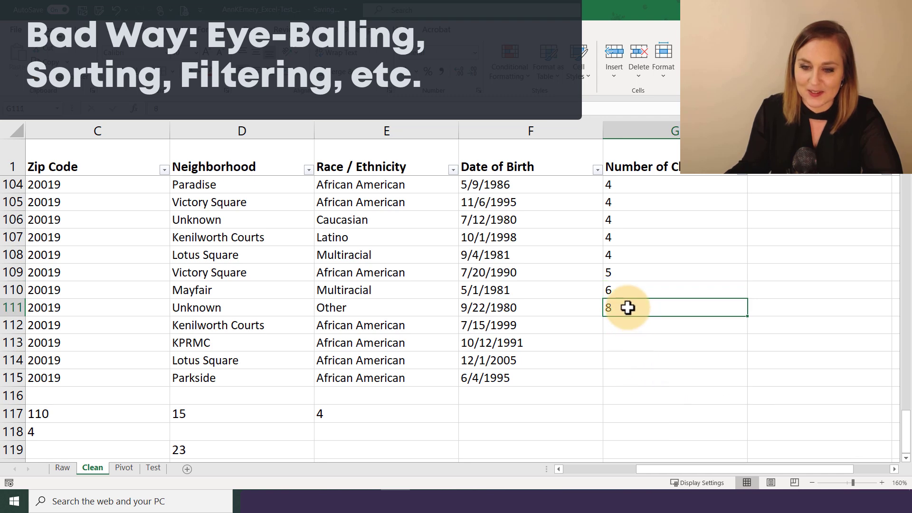
pyautogui.click(401, 308)
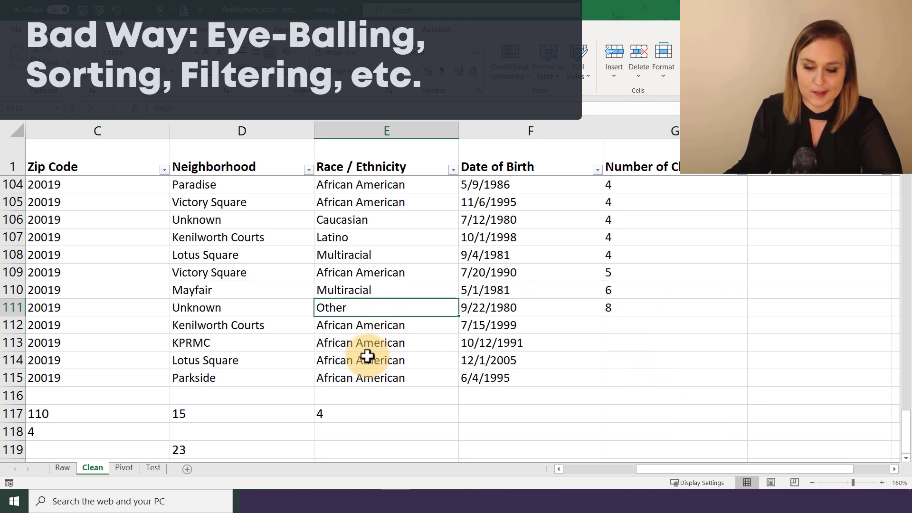
# Enter Other as question 7's answer in Test!B7
pyautogui.click(153, 468)
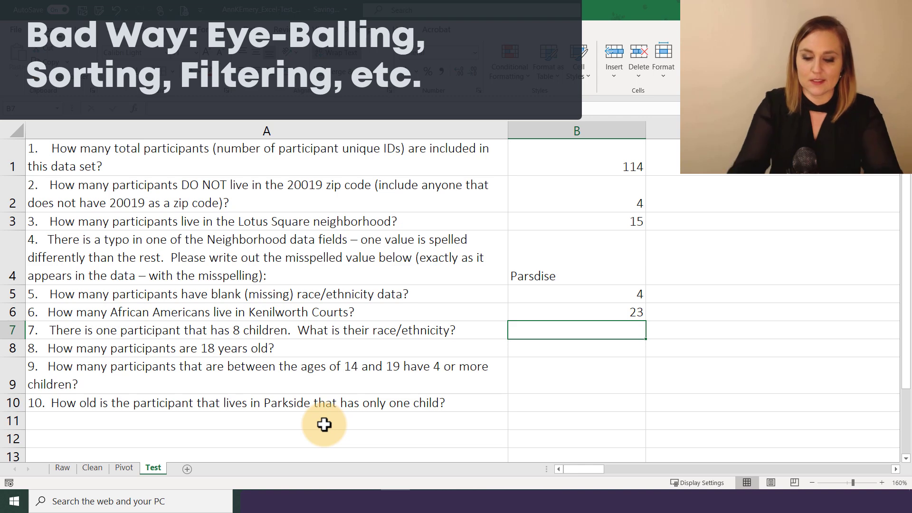
pyautogui.write('Other')
pyautogui.press('Return')
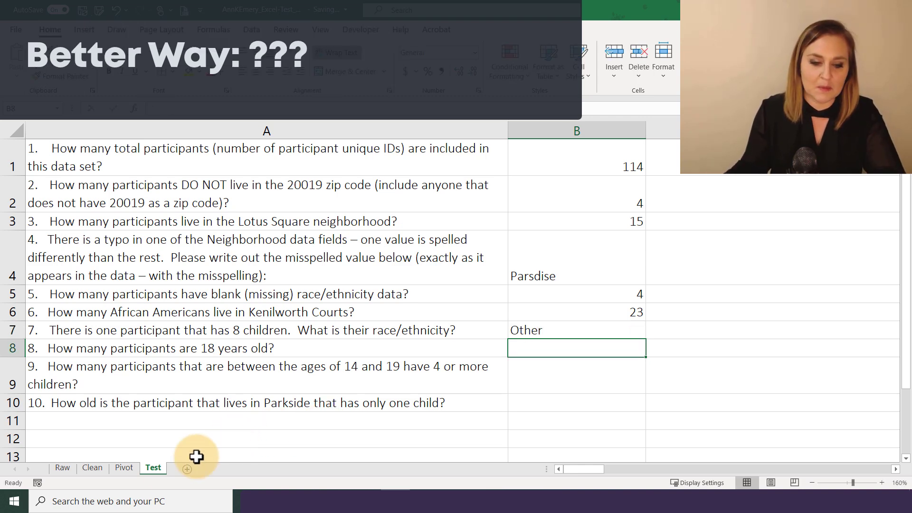
pyautogui.click(90, 468)
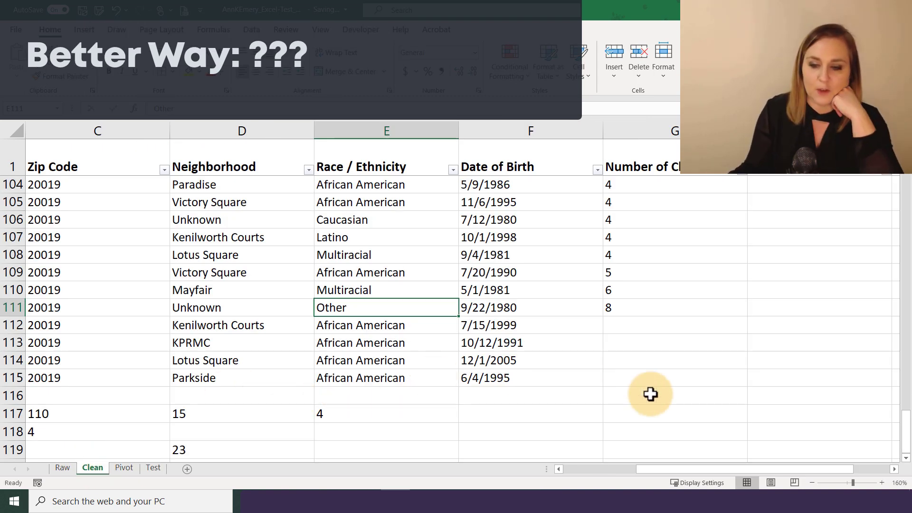
pyautogui.click(646, 411)
pyautogui.write('=if(')
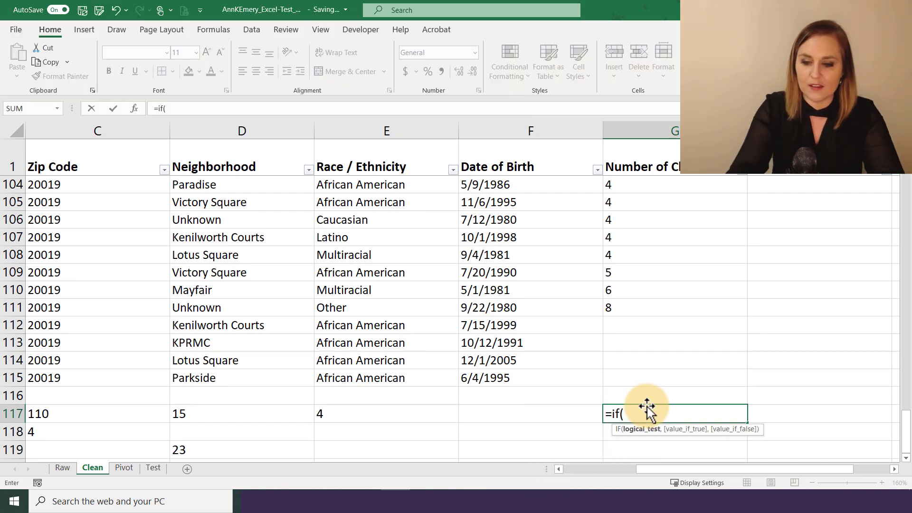
pyautogui.press('Up')
pyautogui.press('Up')
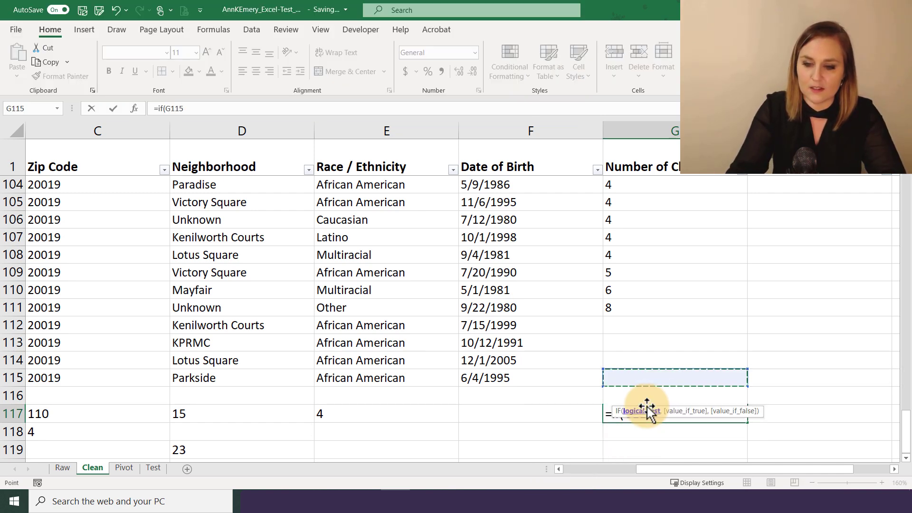
pyautogui.hotkey('ctrl', 'shift', 'Up')
pyautogui.hotkey('ctrl', 'shift', 'Up')
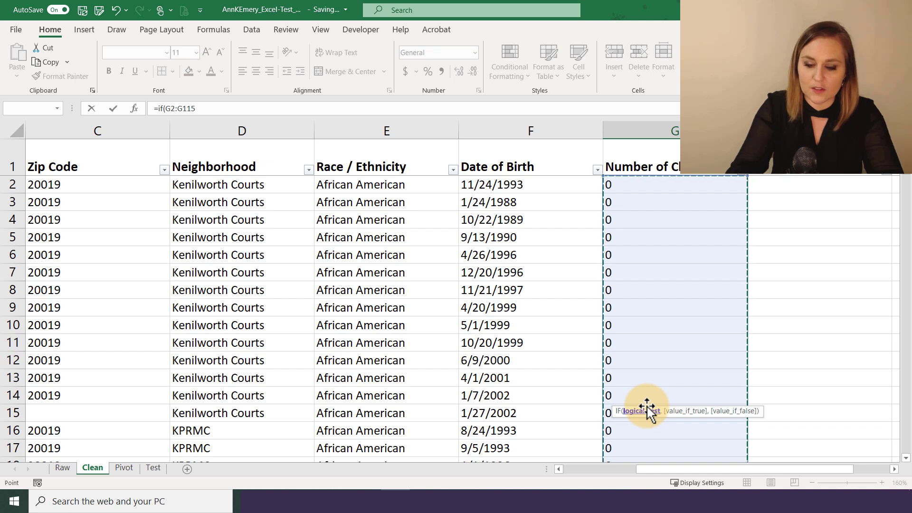
pyautogui.write(',')
pyautogui.write('=')
pyautogui.press('BackSpace')
pyautogui.press('BackSpace')
pyautogui.write('=')
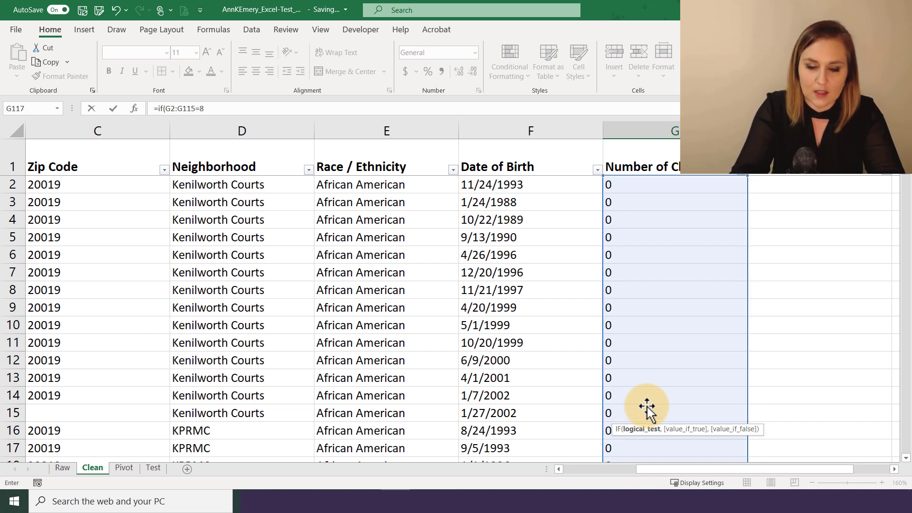
pyautogui.write('8,')
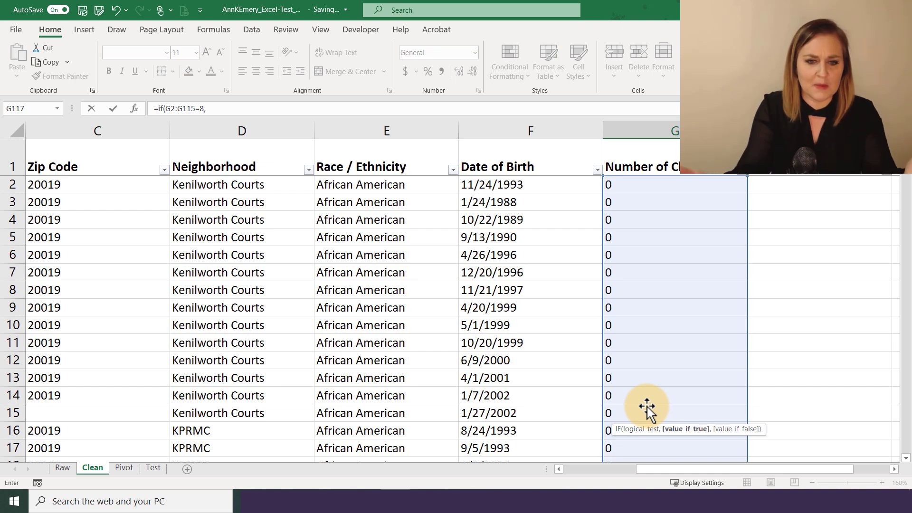
pyautogui.write('countif(')
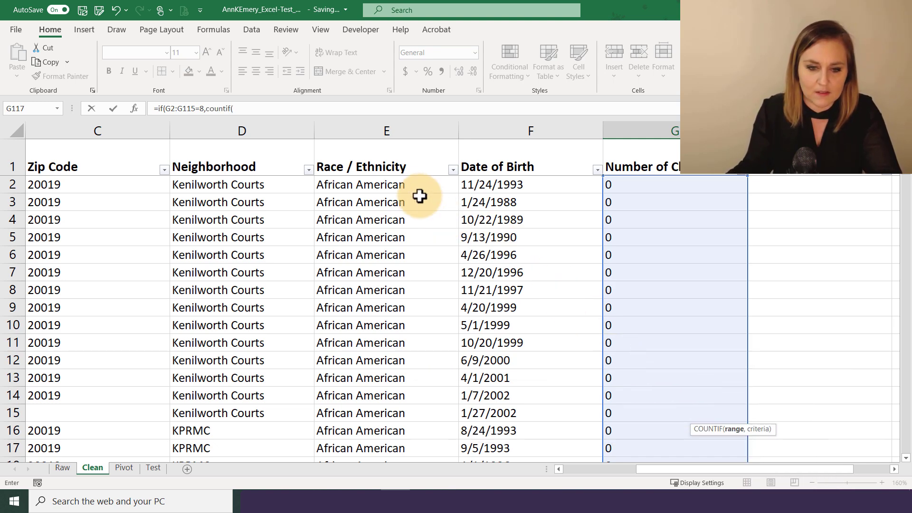
pyautogui.click(405, 184)
pyautogui.hotkey('ctrl', 'shift', 'Down')
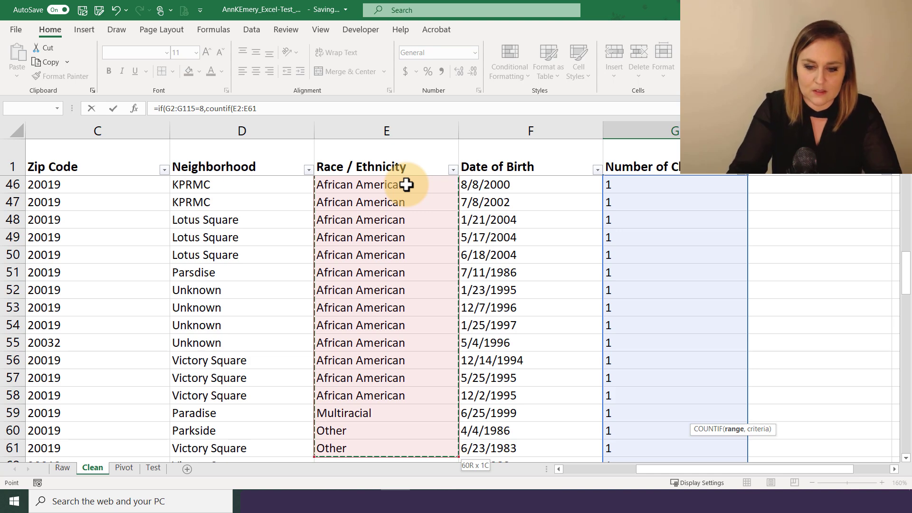
pyautogui.hotkey('shift', 'Down')
pyautogui.hotkey('shift', 'Down')
pyautogui.hotkey('shift', 'Down')
pyautogui.hotkey('shift', 'Down')
pyautogui.hotkey('shift', 'Down')
pyautogui.hotkey('shift', 'Down')
pyautogui.hotkey('shift', 'Down')
pyautogui.hotkey('shift', 'Down')
pyautogui.hotkey('shift', 'Down')
pyautogui.hotkey('shift', 'Down')
pyautogui.hotkey('shift', 'Down')
pyautogui.hotkey('shift', 'Down')
pyautogui.hotkey('shift', 'Down')
pyautogui.hotkey('shift', 'Down')
pyautogui.hotkey('shift', 'Down')
pyautogui.hotkey('shift', 'Down')
pyautogui.hotkey('shift', 'Down')
pyautogui.hotkey('shift', 'Down')
pyautogui.hotkey('shift', 'Down')
pyautogui.hotkey('shift', 'Down')
pyautogui.hotkey('shift', 'Down')
pyautogui.hotkey('shift', 'Down')
pyautogui.hotkey('shift', 'Down')
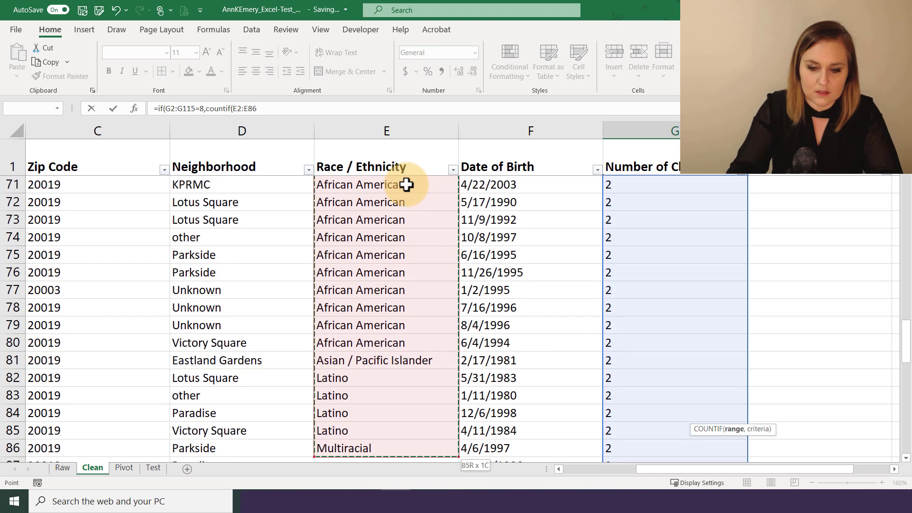
pyautogui.hotkey('shift', 'Down')
pyautogui.hotkey('shift', 'Down')
pyautogui.hotkey('shift', 'Down')
pyautogui.hotkey('shift', 'Down')
pyautogui.hotkey('shift', 'Down')
pyautogui.hotkey('shift', 'Down')
pyautogui.hotkey('shift', 'Down')
pyautogui.hotkey('shift', 'Down')
pyautogui.hotkey('shift', 'Down')
pyautogui.hotkey('shift', 'Down')
pyautogui.hotkey('shift', 'Down')
pyautogui.hotkey('shift', 'Down')
pyautogui.hotkey('shift', 'Down')
pyautogui.hotkey('shift', 'Down')
pyautogui.hotkey('shift', 'Down')
pyautogui.hotkey('shift', 'Down')
pyautogui.hotkey('shift', 'Down')
pyautogui.hotkey('shift', 'Down')
pyautogui.hotkey('shift', 'Down')
pyautogui.hotkey('shift', 'Down')
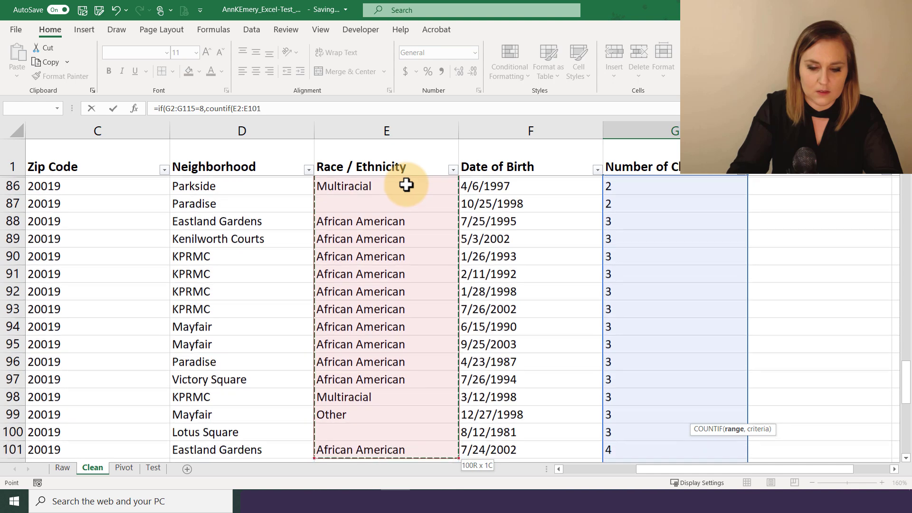
pyautogui.hotkey('shift', 'Down')
pyautogui.hotkey('shift', 'Down')
pyautogui.hotkey('ctrl', 'shift', 'Down')
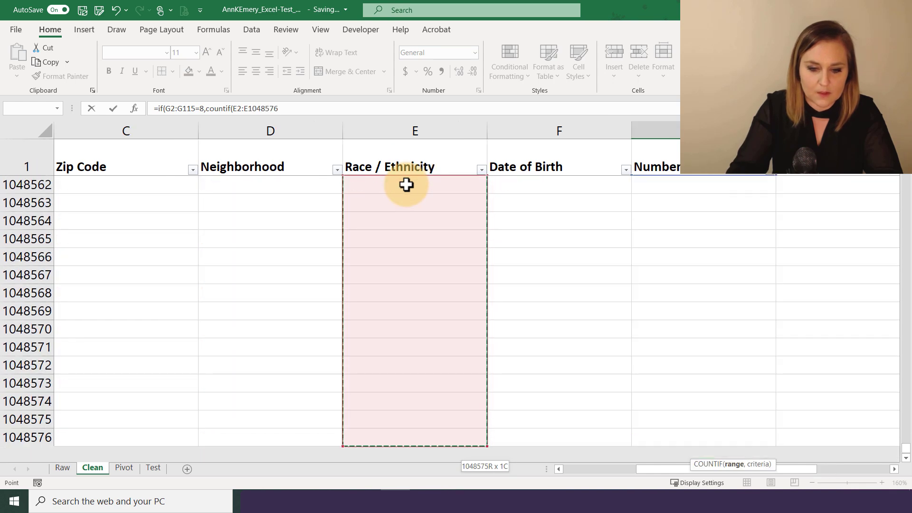
pyautogui.hotkey('ctrl', 'shift', 'Up')
pyautogui.hotkey('shift', 'Up')
pyautogui.hotkey('shift', 'Up')
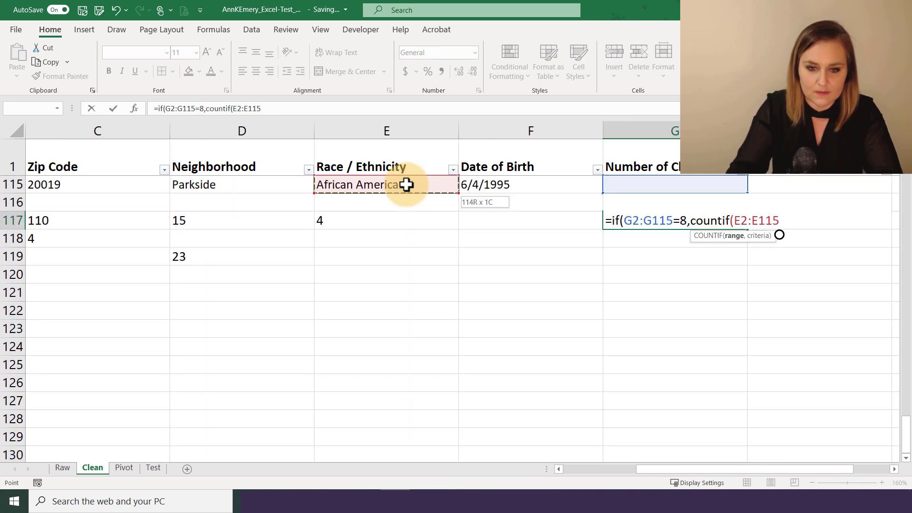
pyautogui.write(',"A')
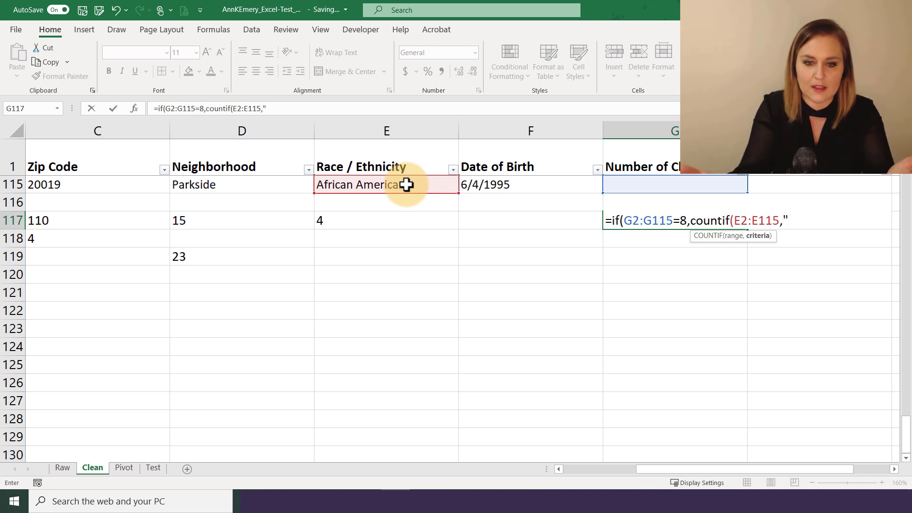
pyautogui.write('Other"')
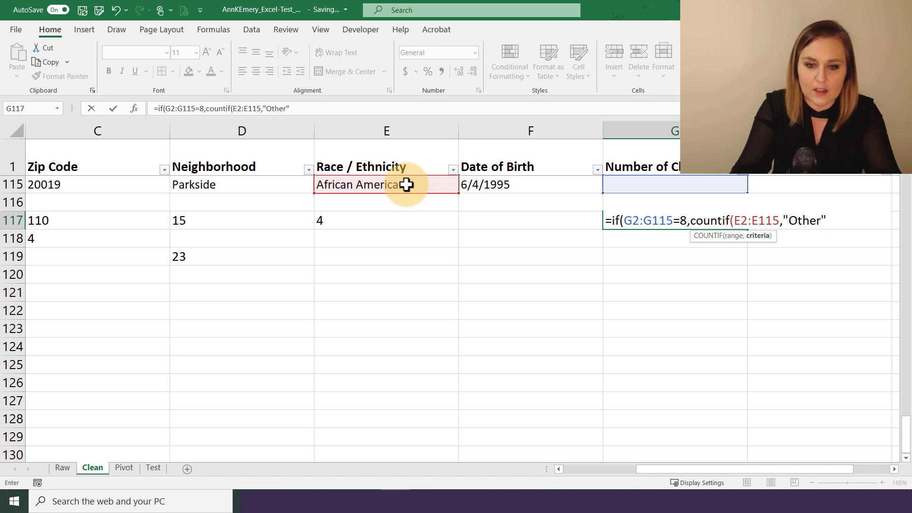
pyautogui.press('BackSpace')
pyautogui.press('BackSpace')
pyautogui.press('BackSpace')
pyautogui.press('BackSpace')
pyautogui.press('BackSpace')
pyautogui.press('BackSpace')
pyautogui.press('BackSpace')
pyautogui.press('BackSpace')
pyautogui.press('BackSpace')
pyautogui.press('BackSpace')
pyautogui.press('BackSpace')
pyautogui.press('BackSpace')
pyautogui.press('BackSpace')
pyautogui.press('BackSpace')
pyautogui.press('BackSpace')
pyautogui.press('BackSpace')
pyautogui.press('BackSpace')
pyautogui.press('BackSpace')
pyautogui.press('BackSpace')
pyautogui.press('BackSpace')
pyautogui.press('BackSpace')
pyautogui.press('BackSpace')
pyautogui.press('BackSpace')
pyautogui.press('BackSpace')
pyautogui.press('BackSpace')
pyautogui.press('BackSpace')
pyautogui.press('BackSpace')
pyautogui.press('BackSpace')
pyautogui.press('BackSpace')
pyautogui.press('BackSpace')
pyautogui.press('BackSpace')
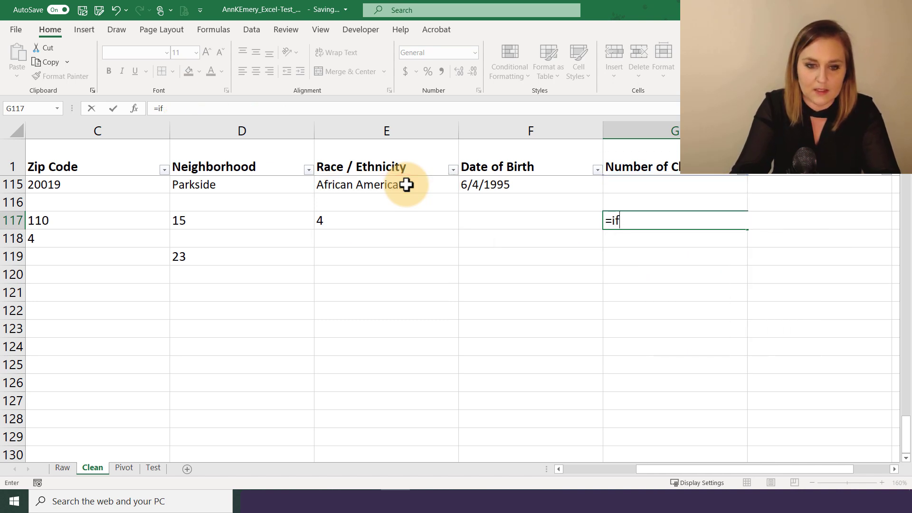
pyautogui.press('Return')
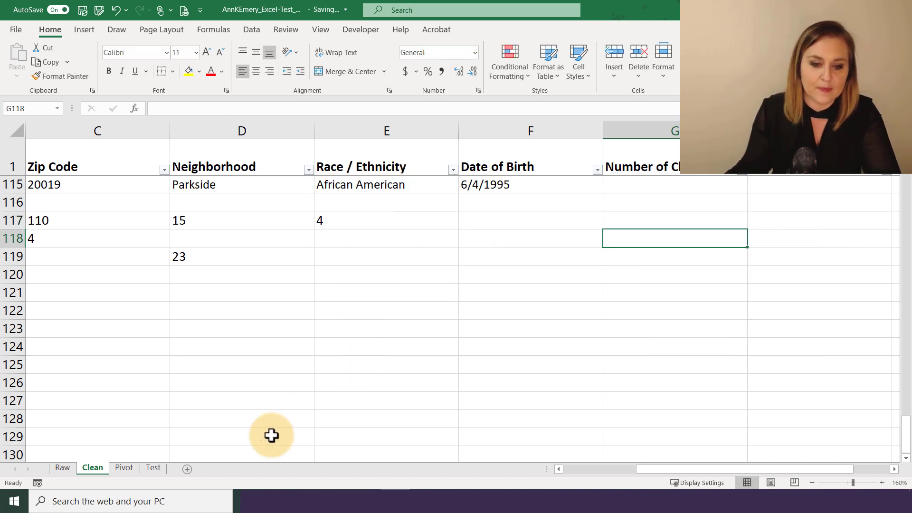
# Filter the pivot to Number of Children = 8 with Race / Ethnicity as rows, showing Other
pyautogui.click(122, 469)
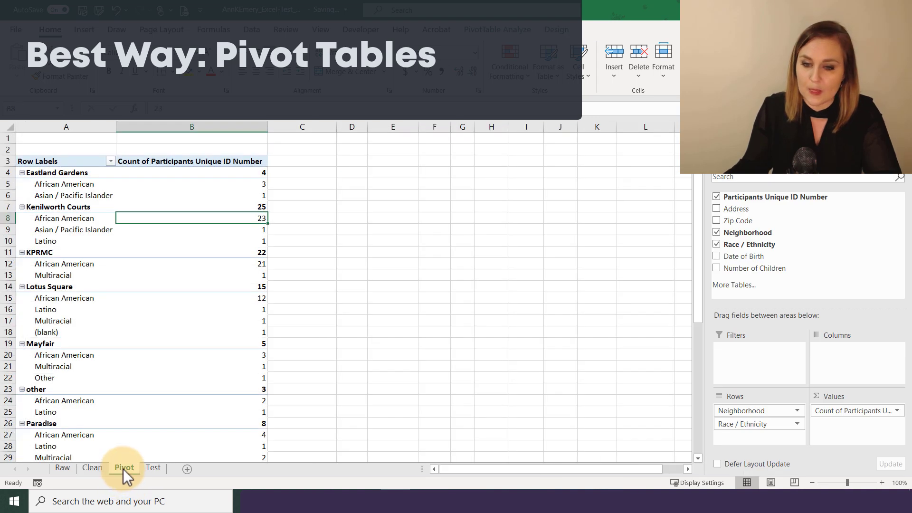
pyautogui.click(716, 232)
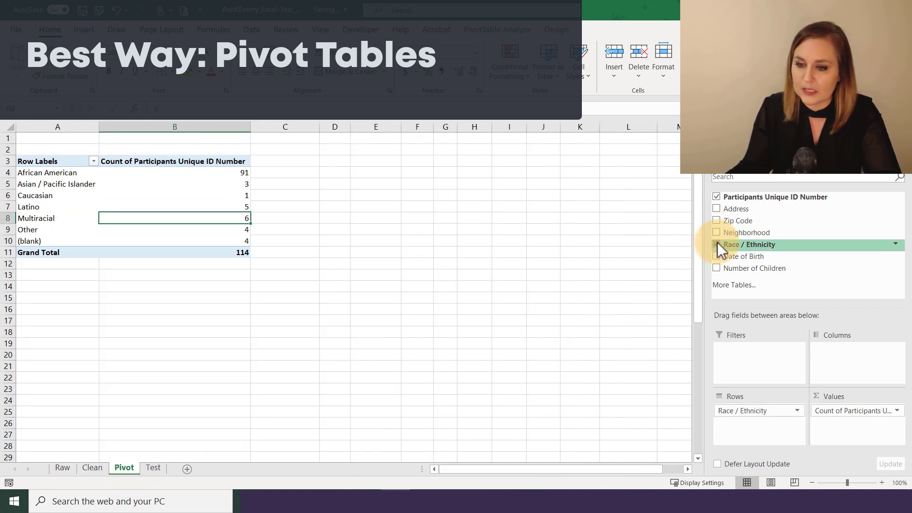
pyautogui.click(716, 244)
pyautogui.moveTo(744, 272); pyautogui.dragTo(755, 363)
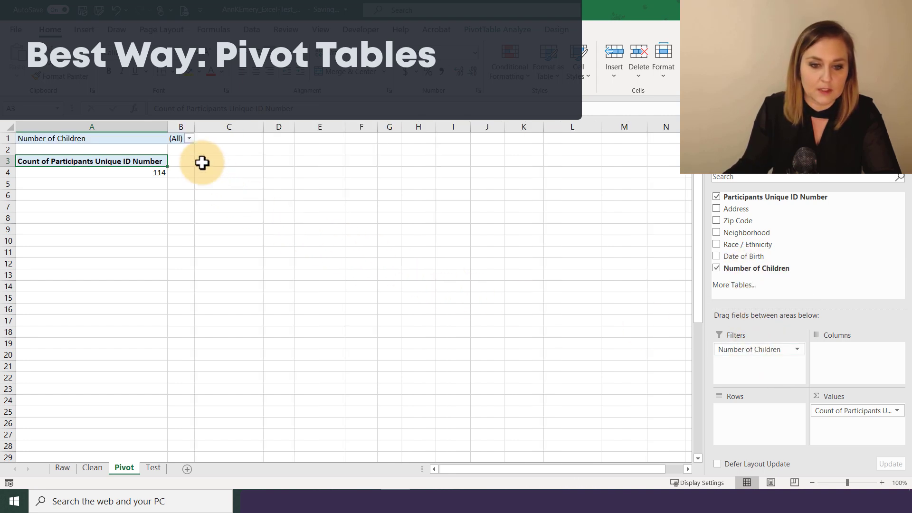
pyautogui.click(189, 139)
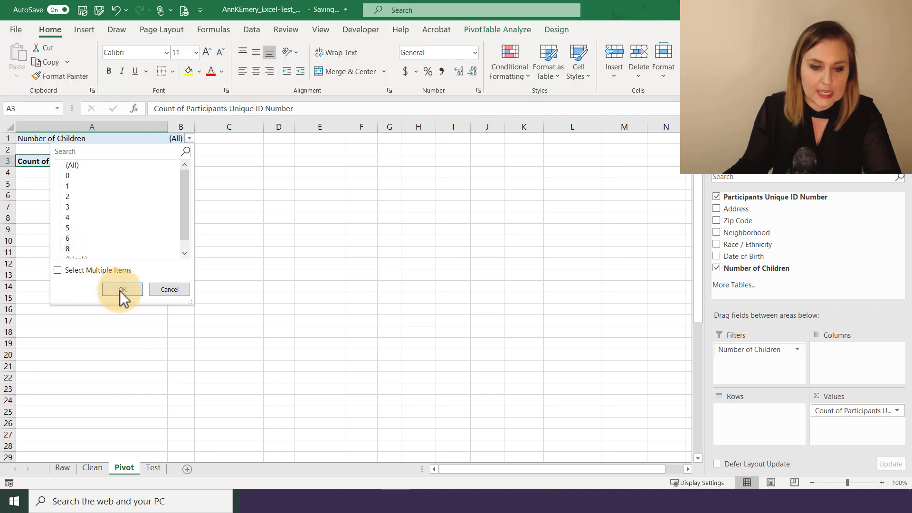
pyautogui.click(68, 249)
pyautogui.click(123, 289)
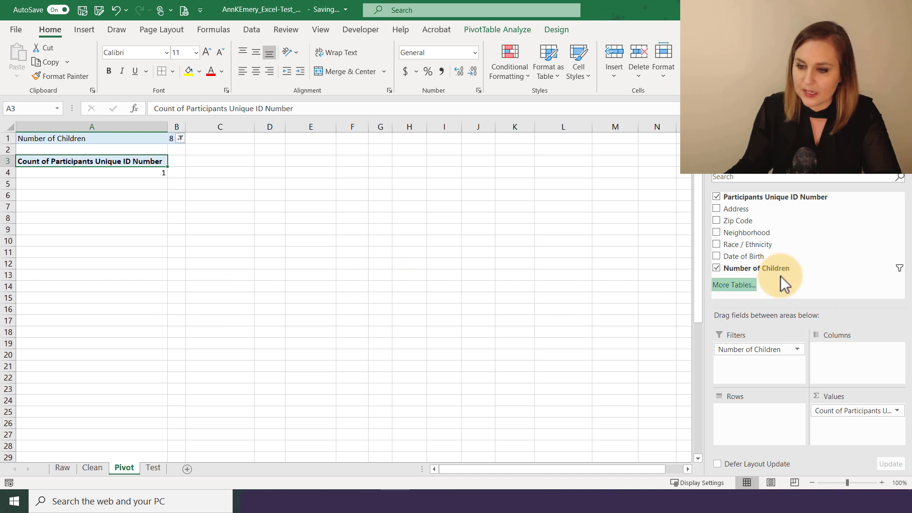
pyautogui.moveTo(769, 245); pyautogui.dragTo(747, 421)
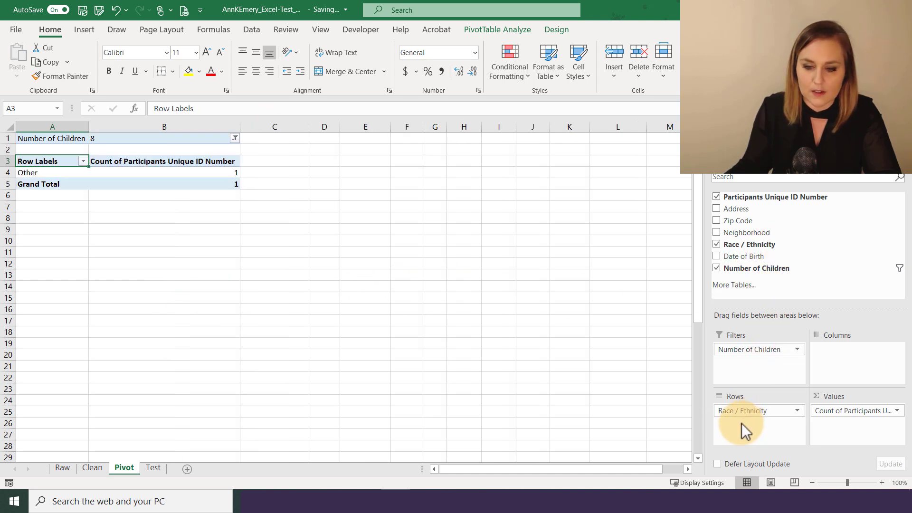
pyautogui.click(154, 470)
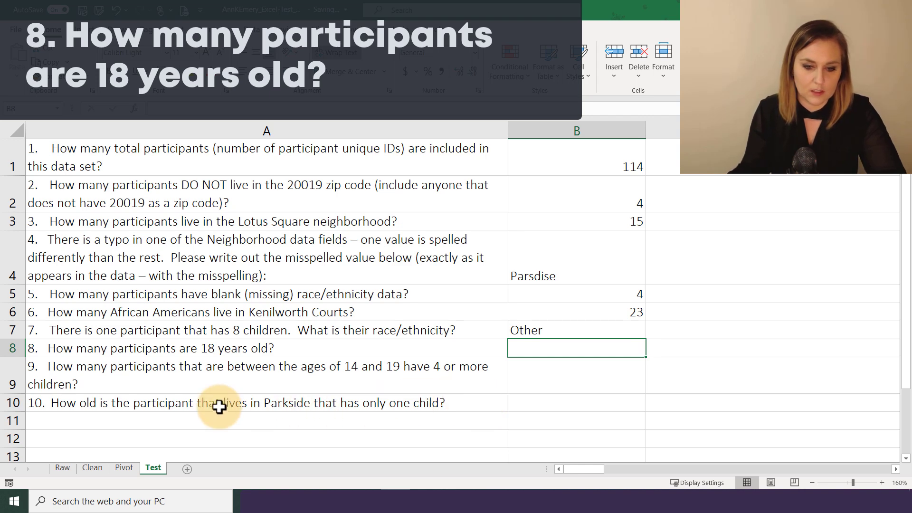
# Insert a blank column G before Number of Children on the Clean sheet
pyautogui.click(94, 469)
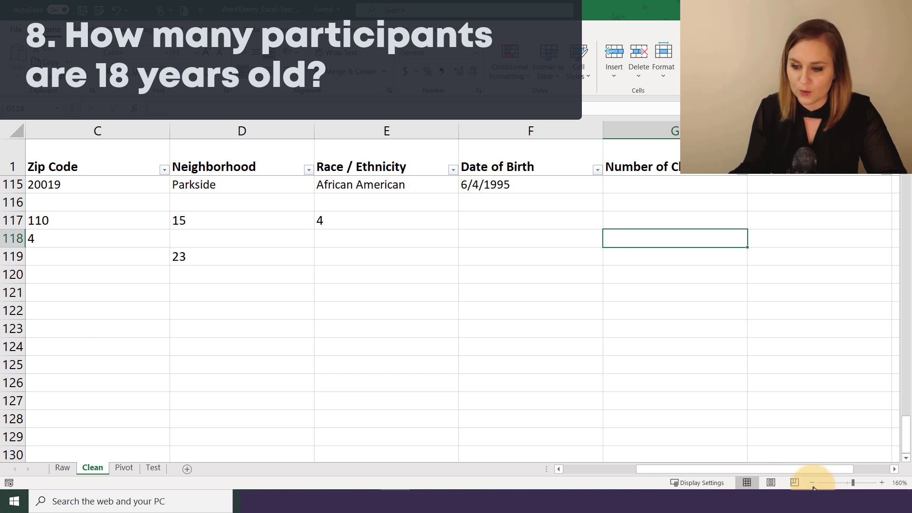
pyautogui.click(648, 129)
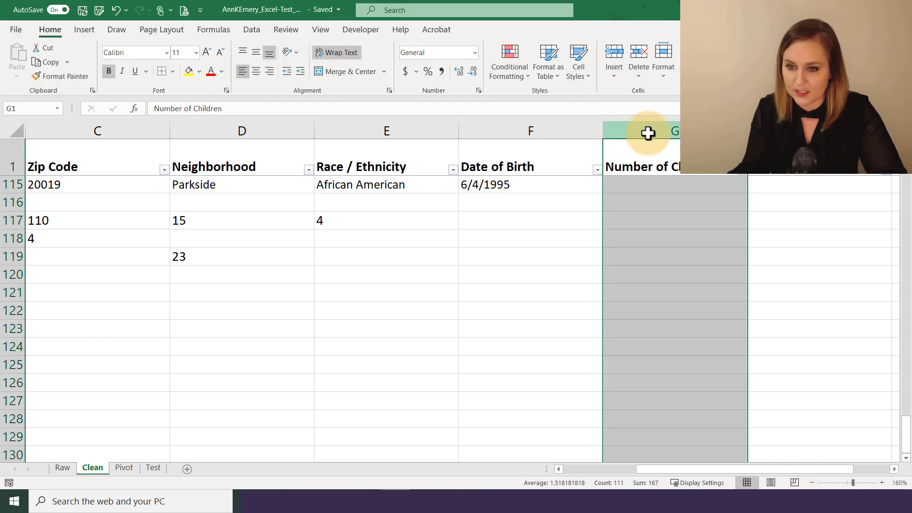
pyautogui.click(618, 50)
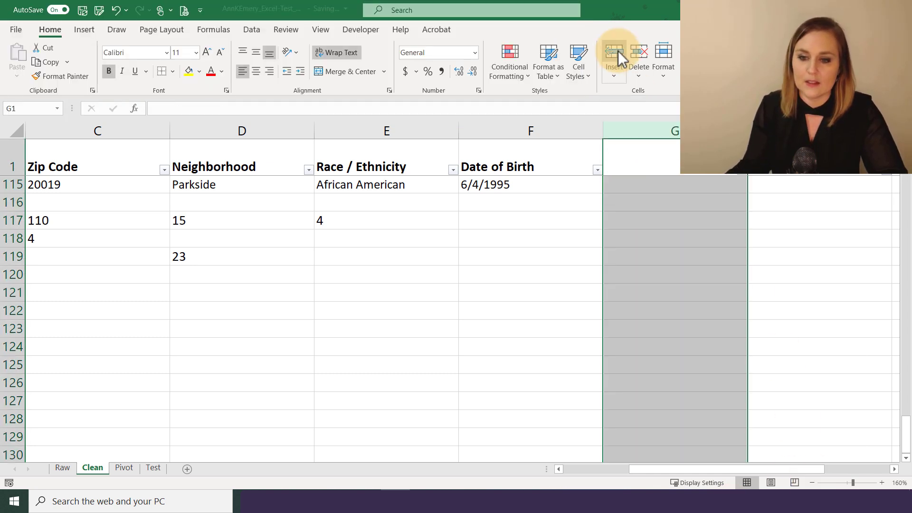
# Head column G 'Age as of today (1-31-20)' and begin a =today() formula in G2
pyautogui.scroll(2, 547, 222)
pyautogui.moveTo(905, 433); pyautogui.dragTo(904, 178)
pyautogui.click(702, 169)
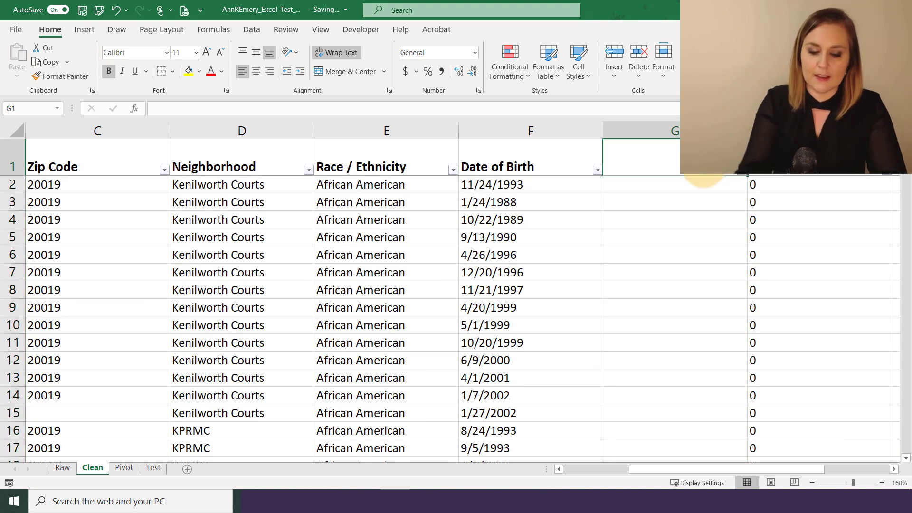
pyautogui.write('Age')
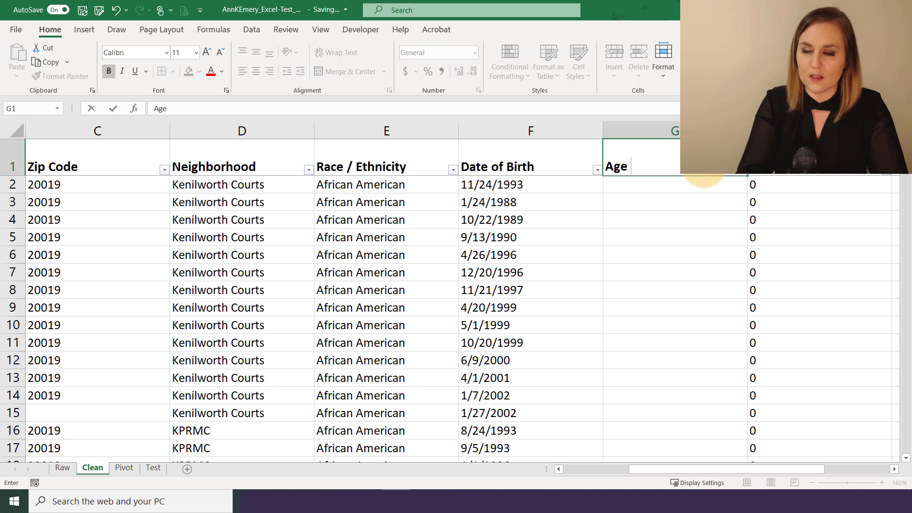
pyautogui.write(' as o')
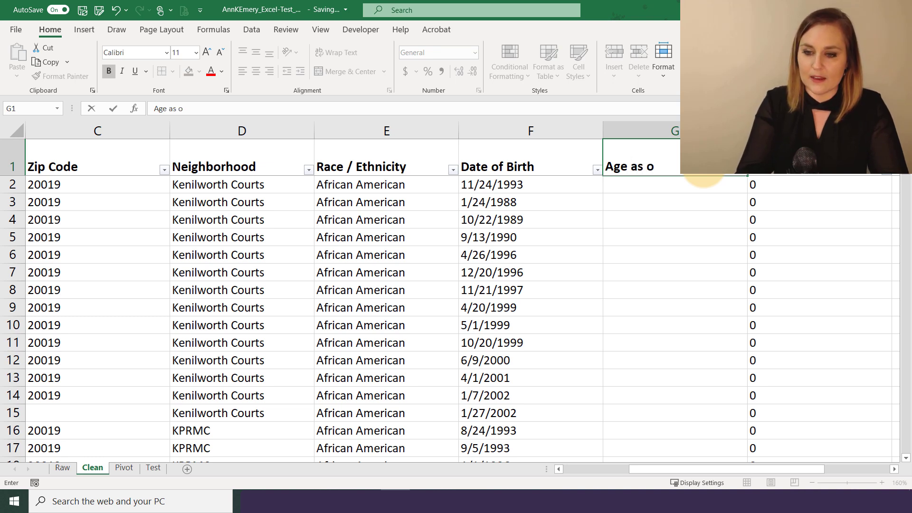
pyautogui.write('f today (1')
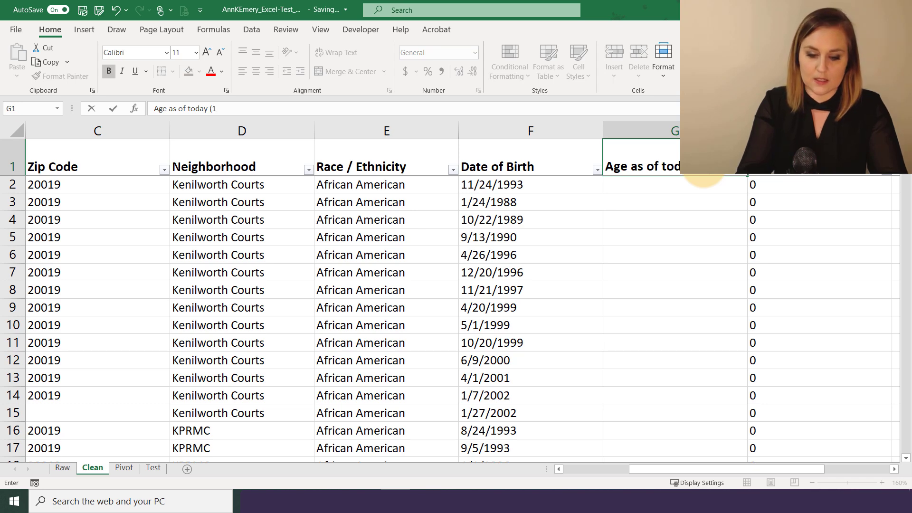
pyautogui.write('-31-20')
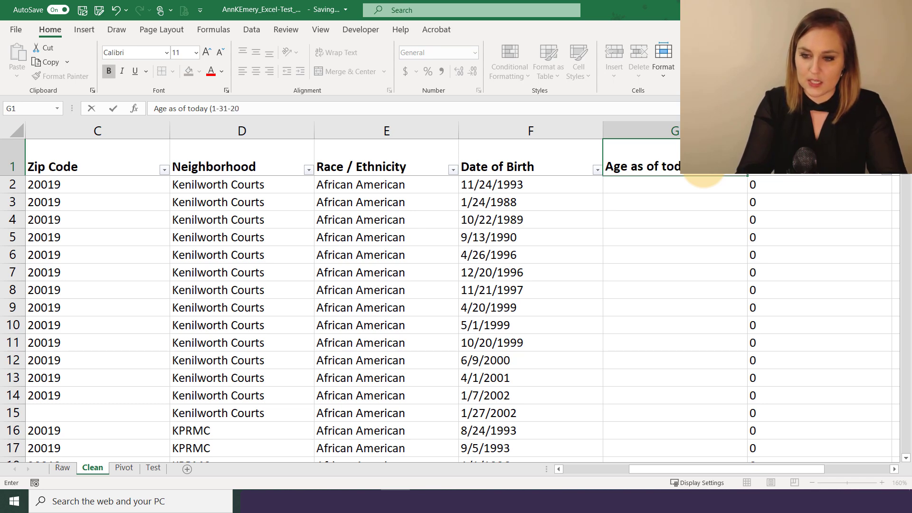
pyautogui.write(')')
pyautogui.press('Return')
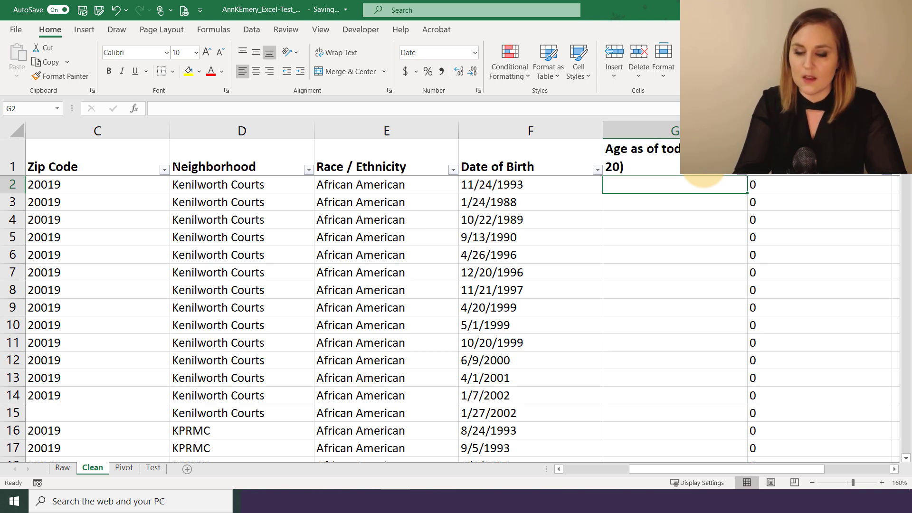
pyautogui.write('=')
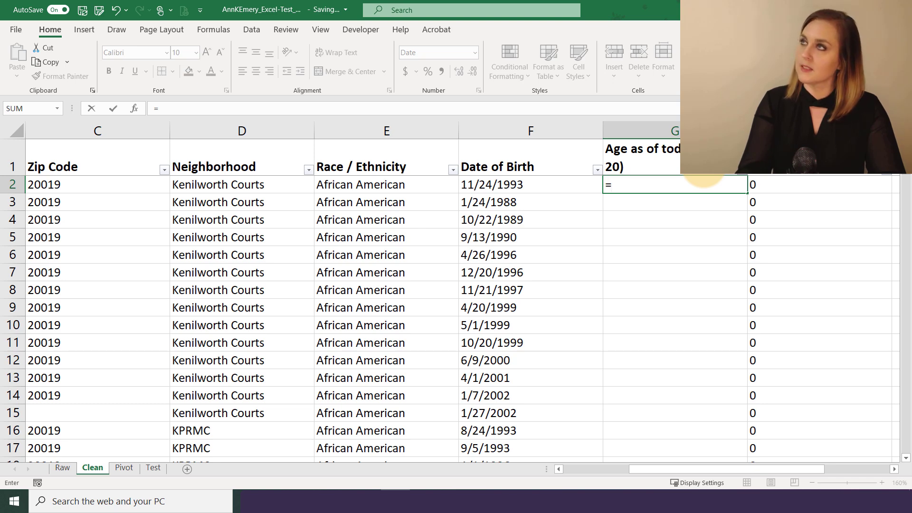
pyautogui.write('today()')
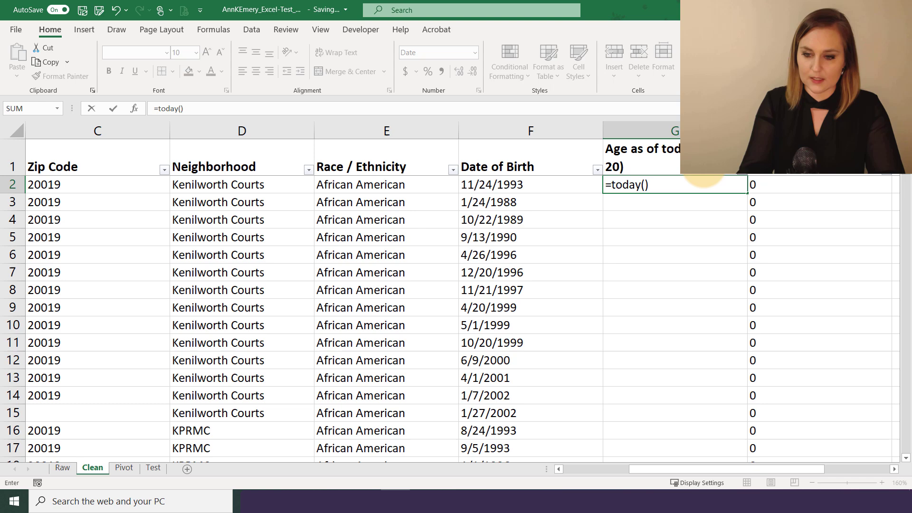
# Enter =TODAY() in G2 and show it as the whole number 43,861 with a thousands separator
pyautogui.press('Return')
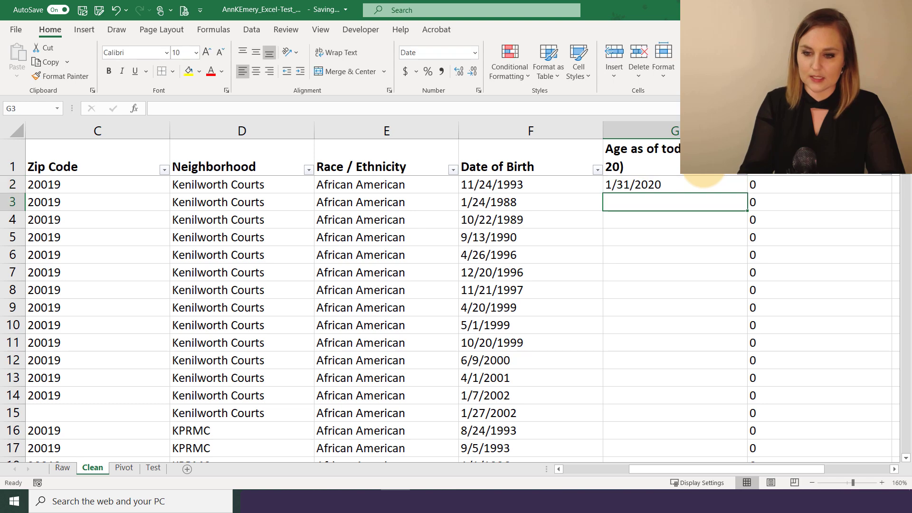
pyautogui.click(698, 184)
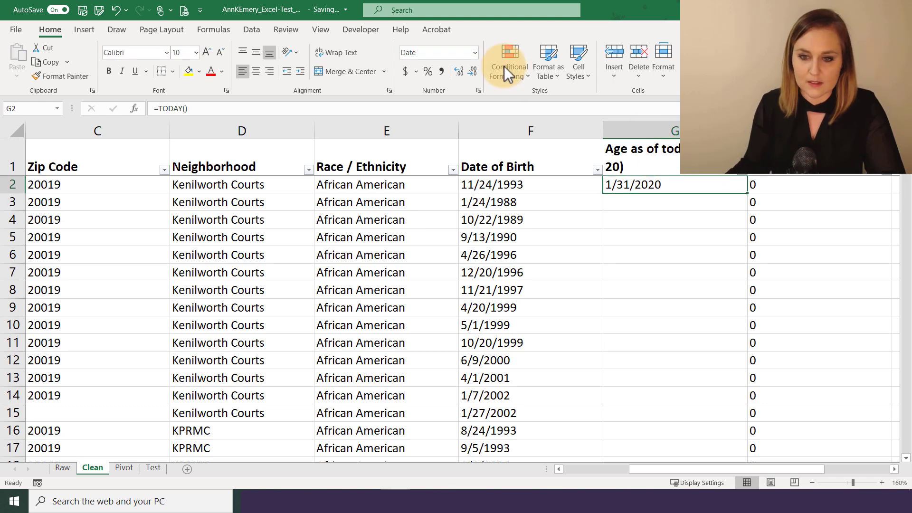
pyautogui.click(475, 52)
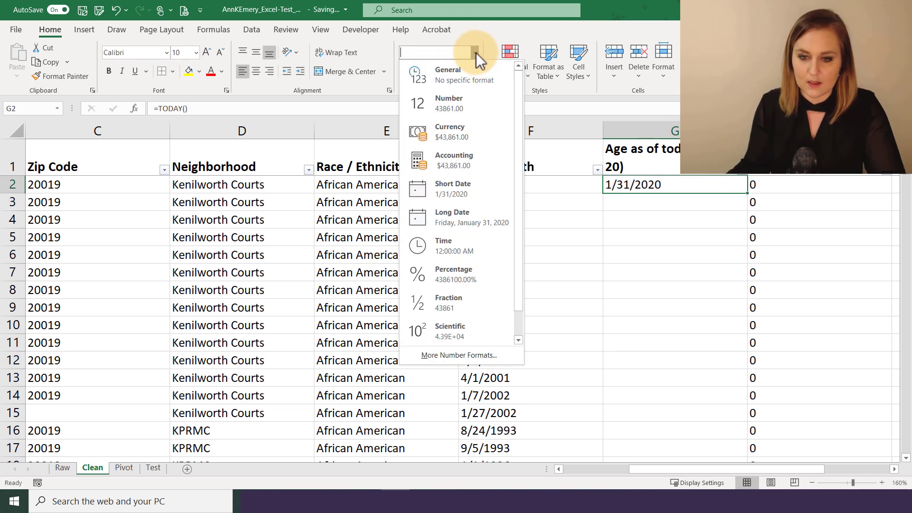
pyautogui.click(452, 103)
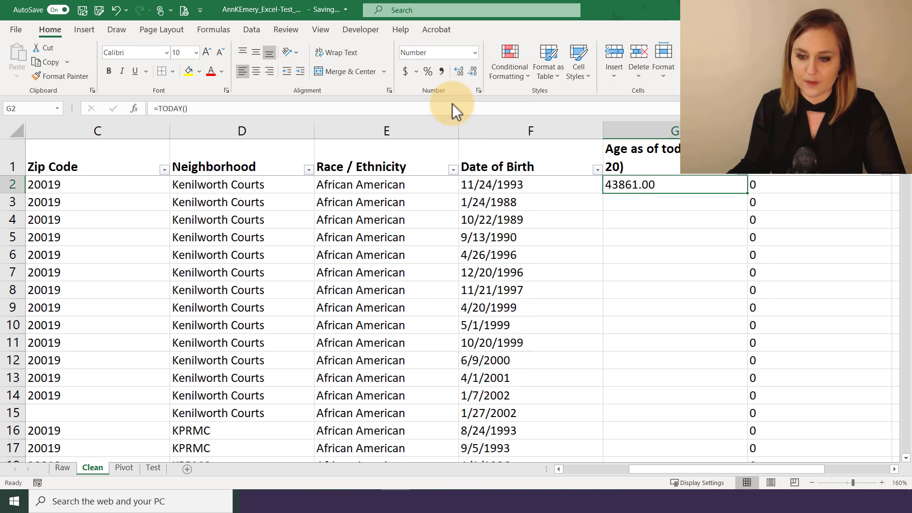
pyautogui.click(475, 69)
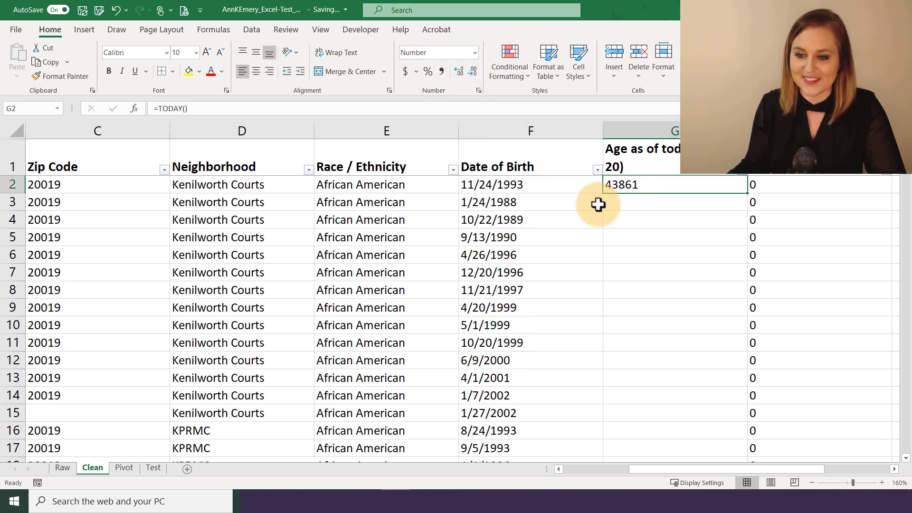
pyautogui.click(441, 71)
pyautogui.click(471, 70)
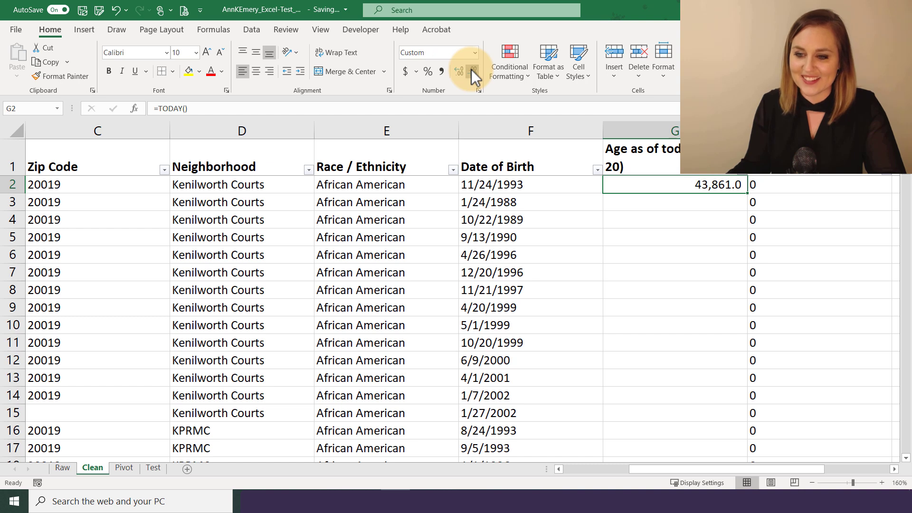
pyautogui.click(471, 70)
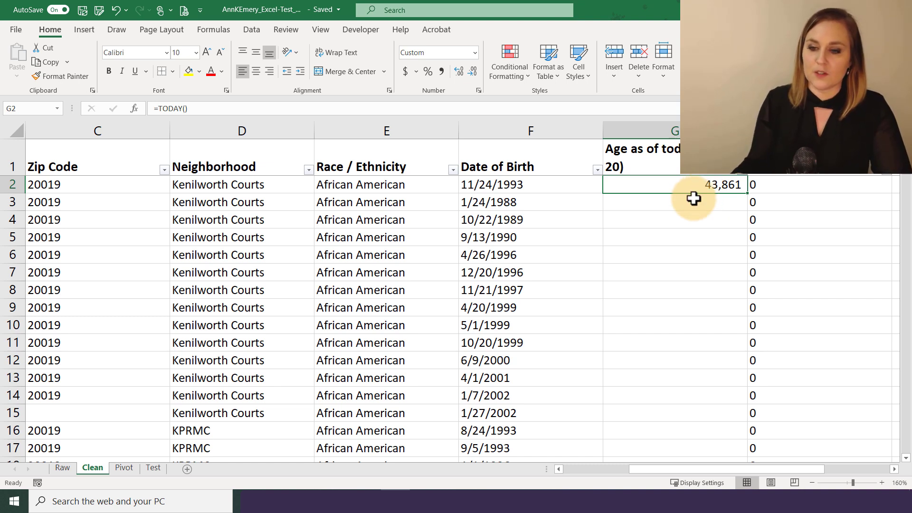
# Make G2 compute the days since birth with =TODAY()-F2
pyautogui.click(227, 111)
pyautogui.write('-')
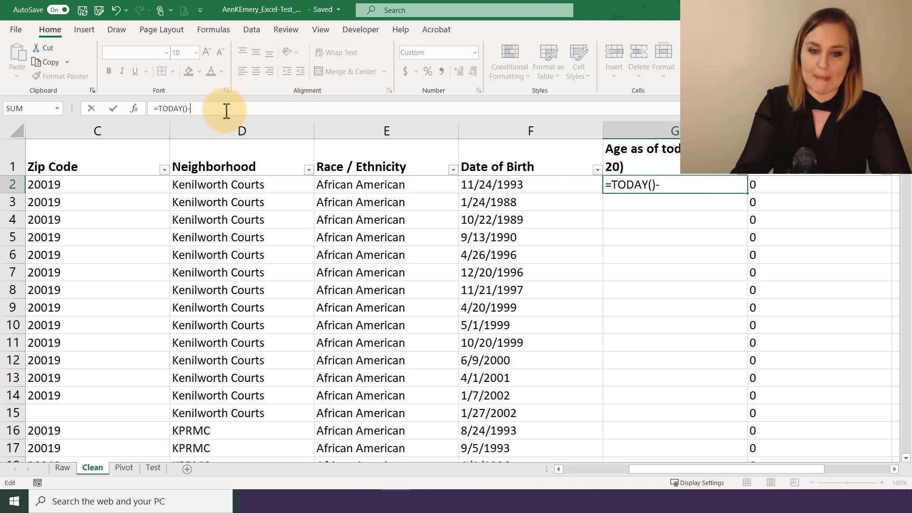
pyautogui.click(480, 187)
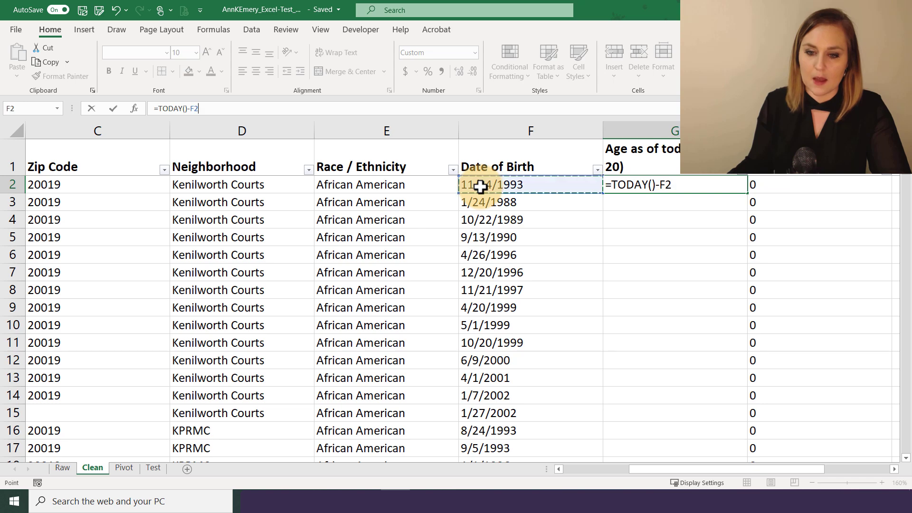
pyautogui.press('Return')
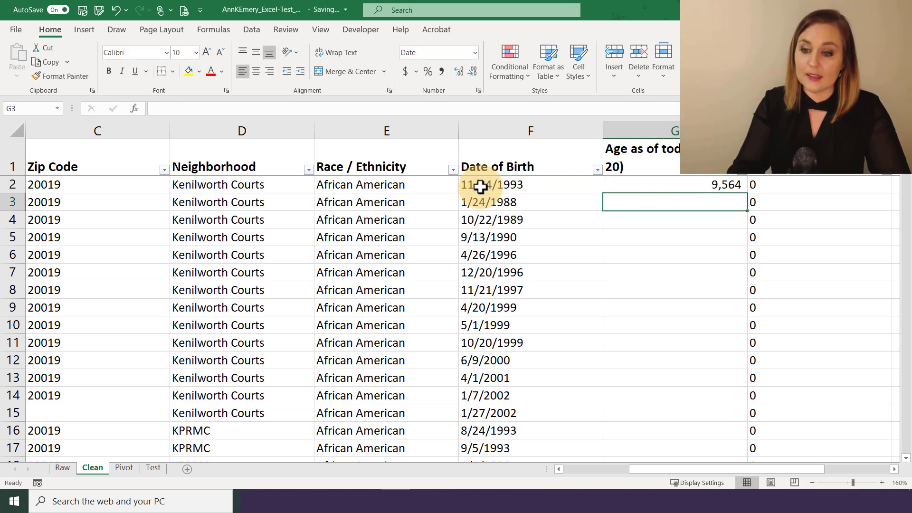
pyautogui.press('Up')
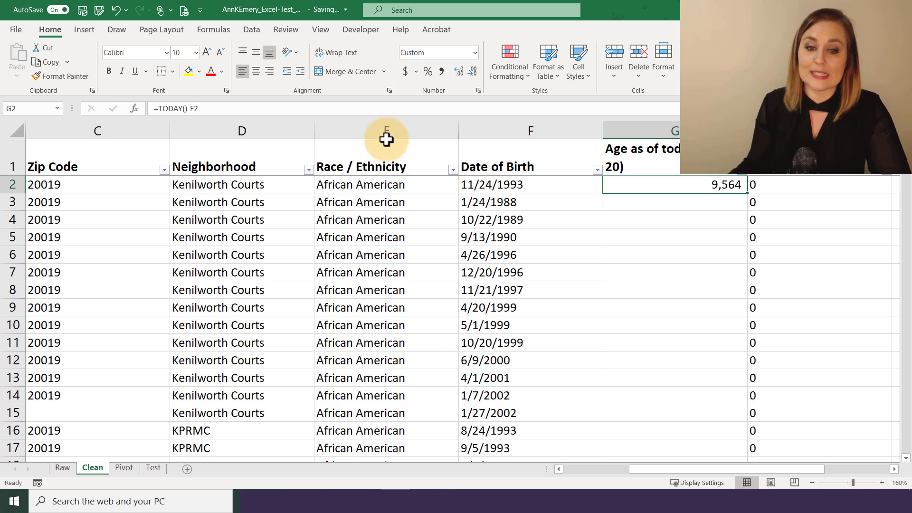
# Change G2 to =(TODAY()-F2)/365.25 and apply Accounting format, showing age 26.18
pyautogui.click(161, 108)
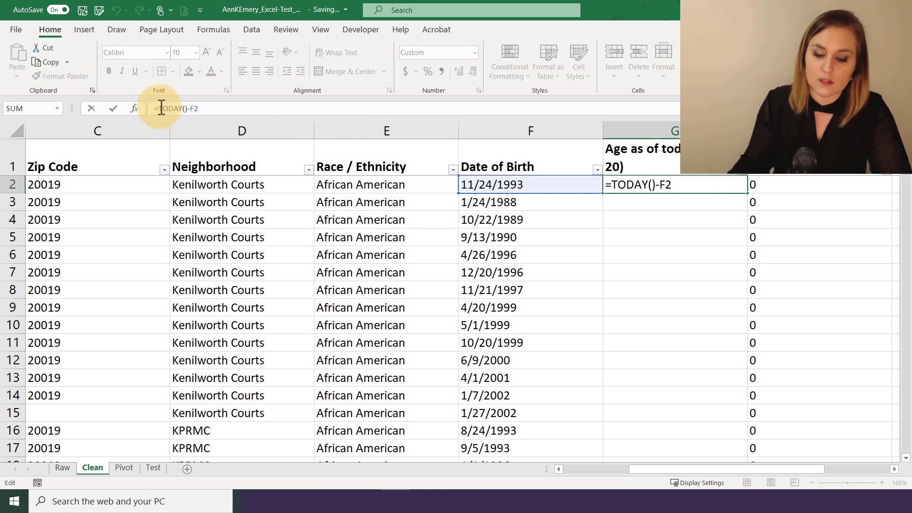
pyautogui.write('(')
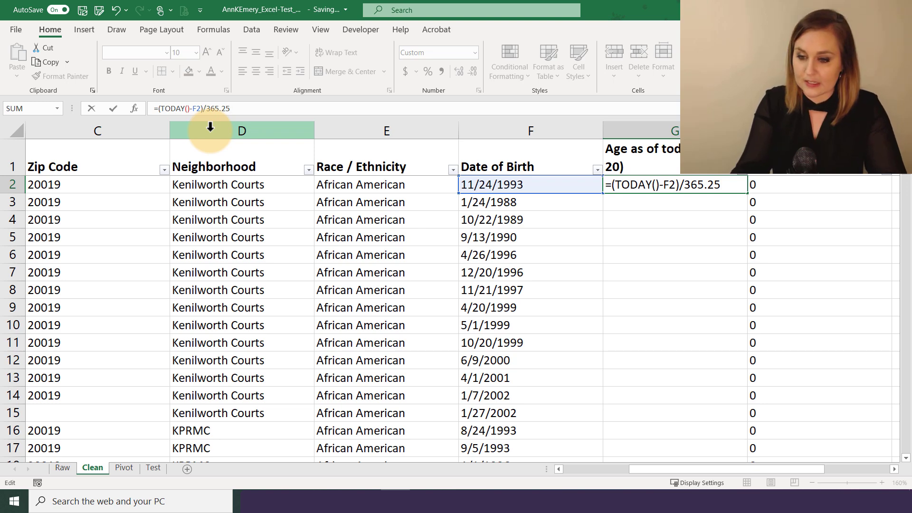
pyautogui.press('Return')
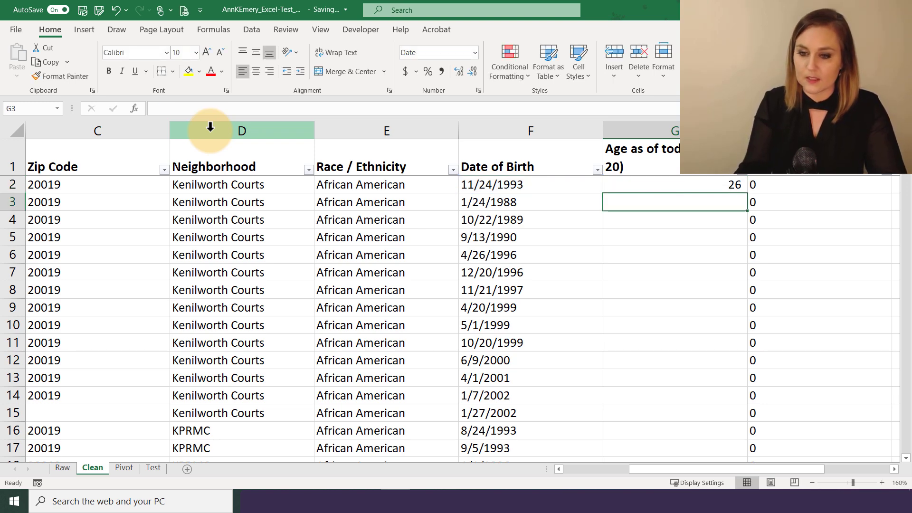
pyautogui.click(618, 184)
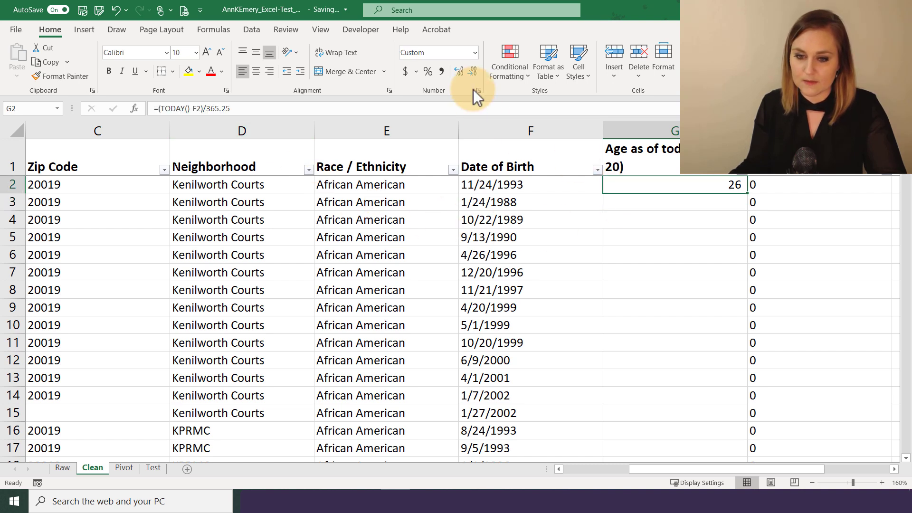
pyautogui.click(462, 72)
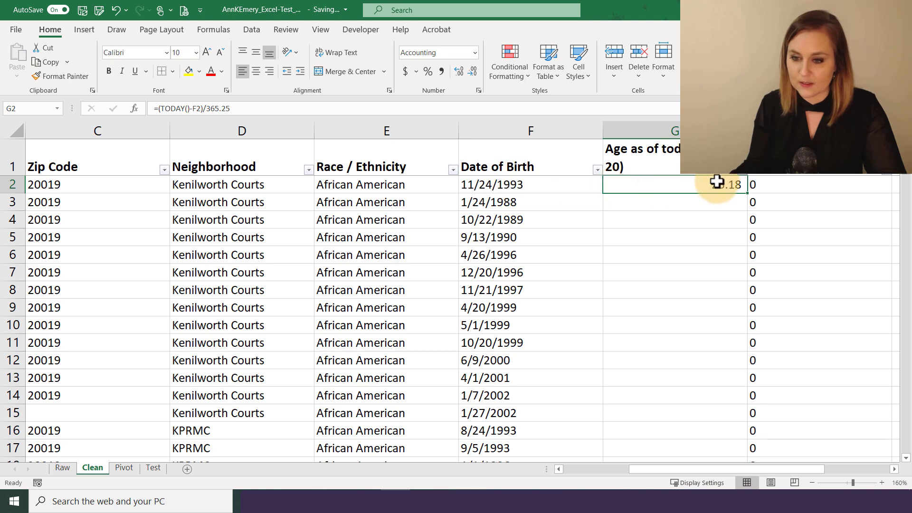
# Copy the age formula down column G for all 114 participants
pyautogui.doubleClick(745, 193)
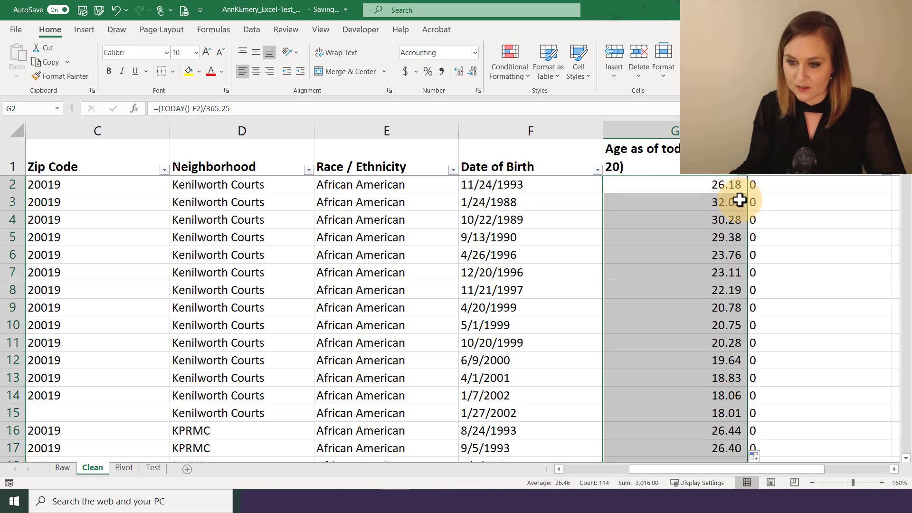
pyautogui.scroll(-1, 681, 263)
pyautogui.scroll(-1, 681, 263)
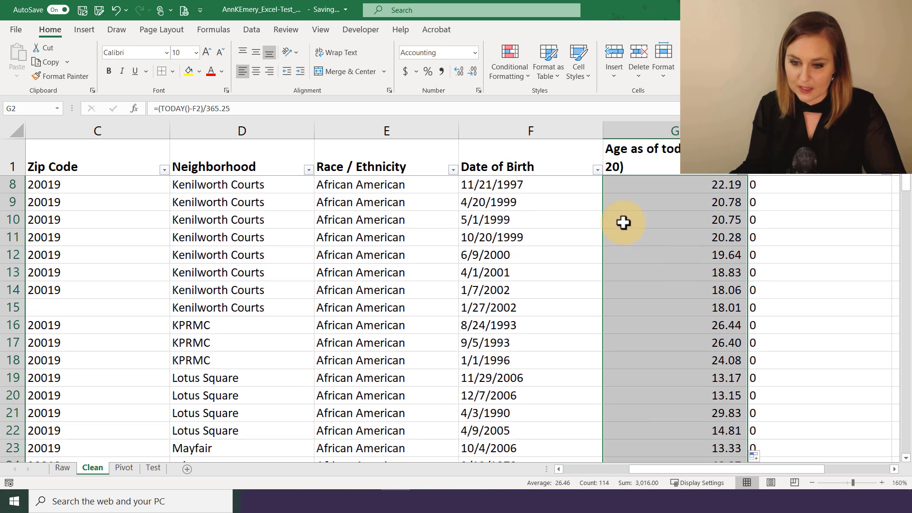
# Sort by Date of Birth oldest to newest and check the oldest birth date, 2/12/1979
pyautogui.click(597, 169)
pyautogui.click(590, 191)
pyautogui.scroll(2, 665, 216)
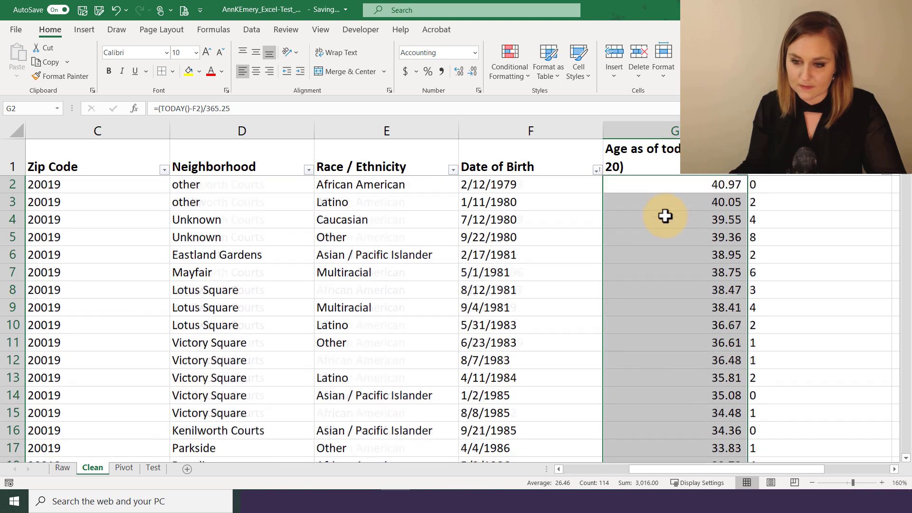
pyautogui.click(560, 185)
pyautogui.click(637, 186)
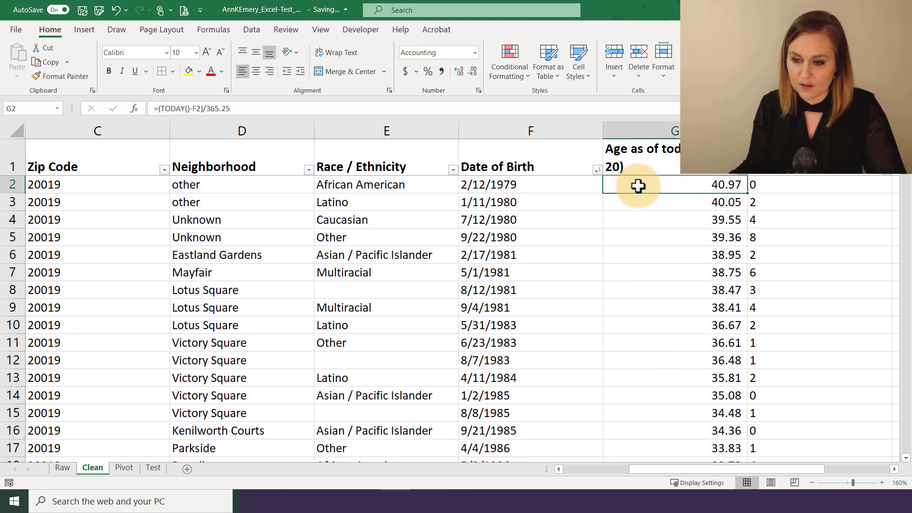
# Verify ages against birth dates (1/2/1985 gives 35.08) and return to the Test sheet
pyautogui.scroll(-2, 645, 230)
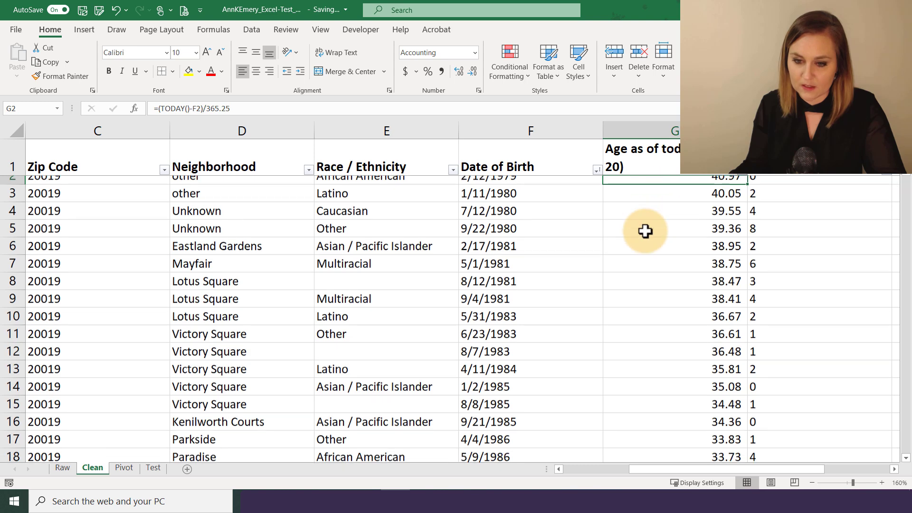
pyautogui.moveTo(562, 329); pyautogui.dragTo(613, 337)
pyautogui.click(565, 325)
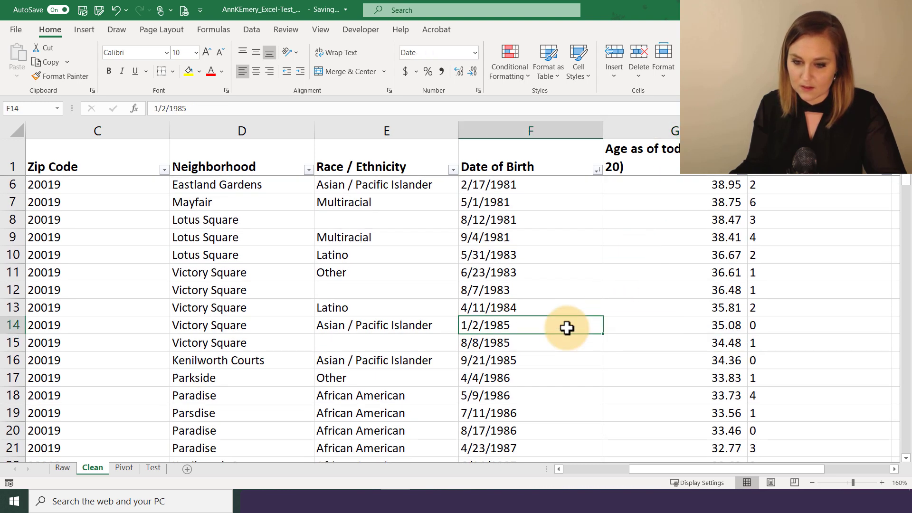
pyautogui.click(620, 327)
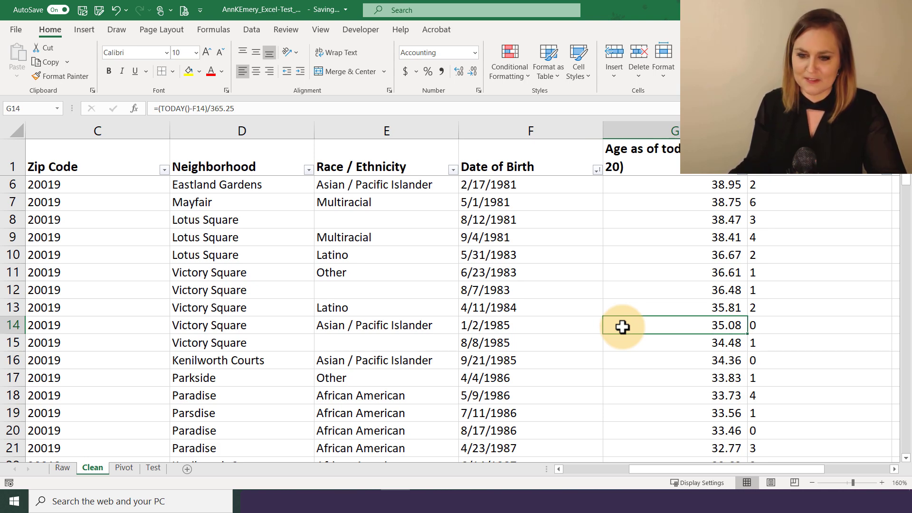
pyautogui.scroll(2, 619, 326)
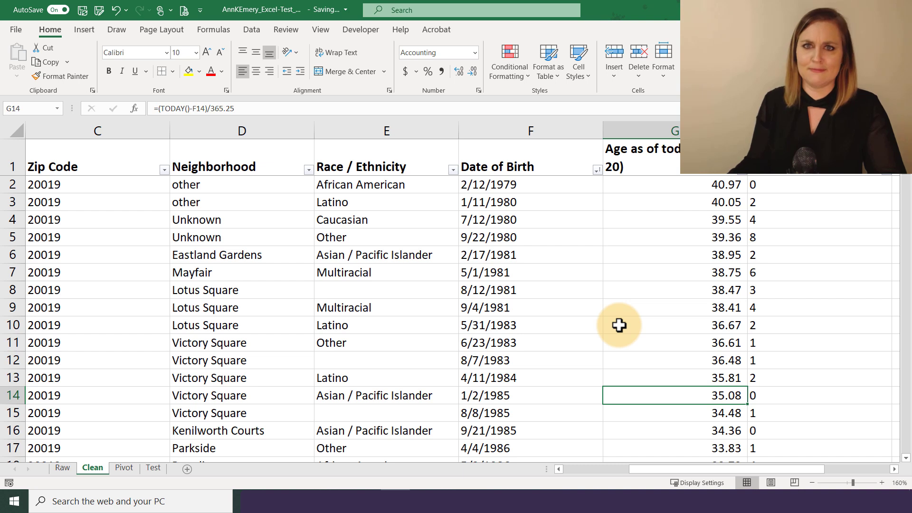
pyautogui.click(631, 185)
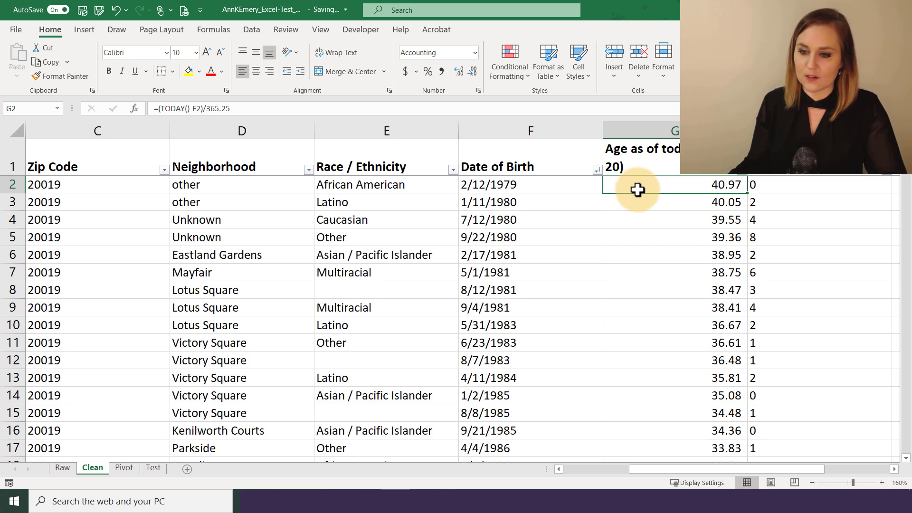
pyautogui.click(151, 467)
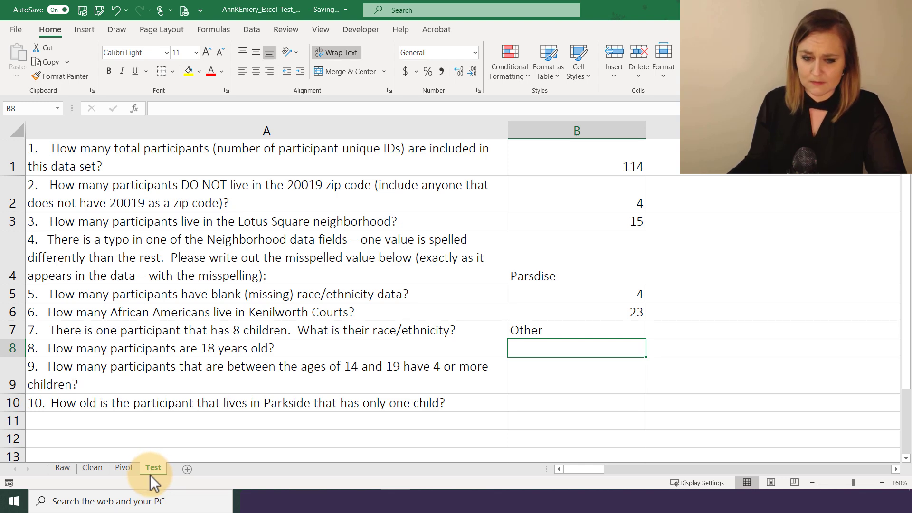
# On the Clean sheet, select the ages in G97:G100 to count four 18-year-olds
pyautogui.click(93, 467)
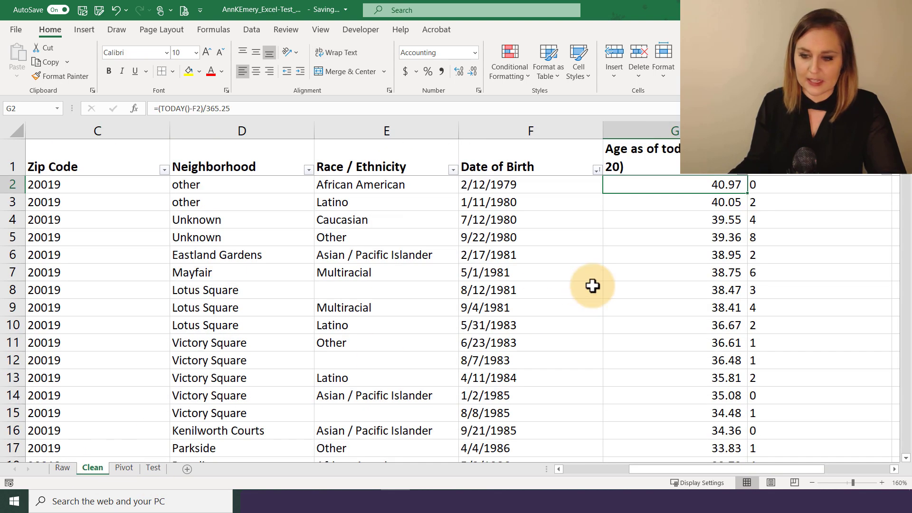
pyautogui.scroll(-3, 904, 196)
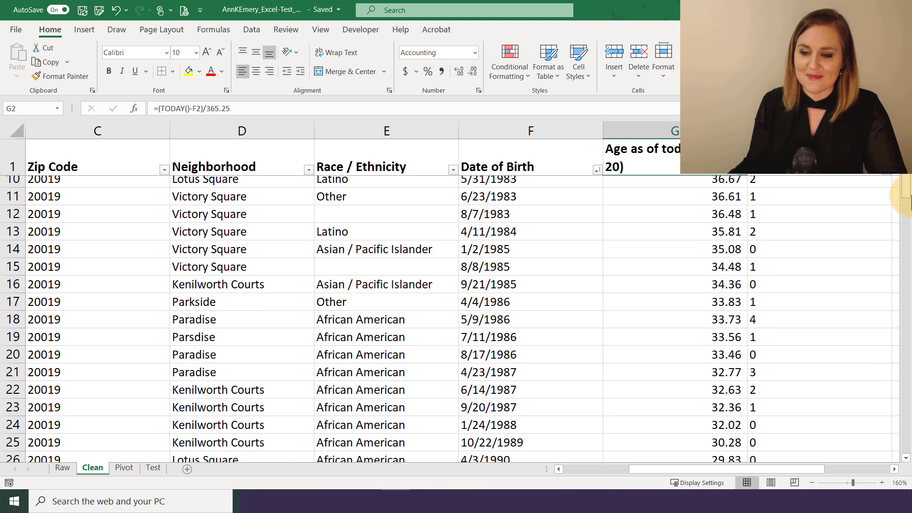
pyautogui.scroll(-11, 904, 196)
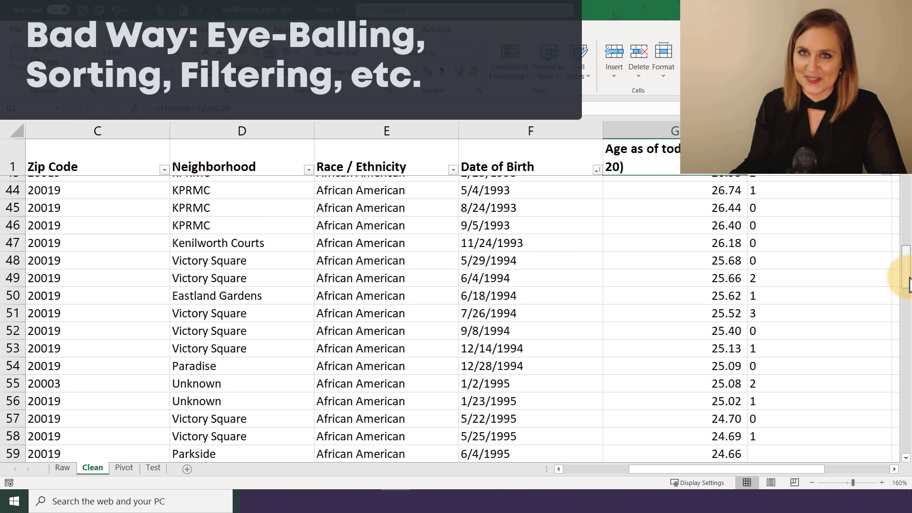
pyautogui.moveTo(908, 283); pyautogui.dragTo(908, 420)
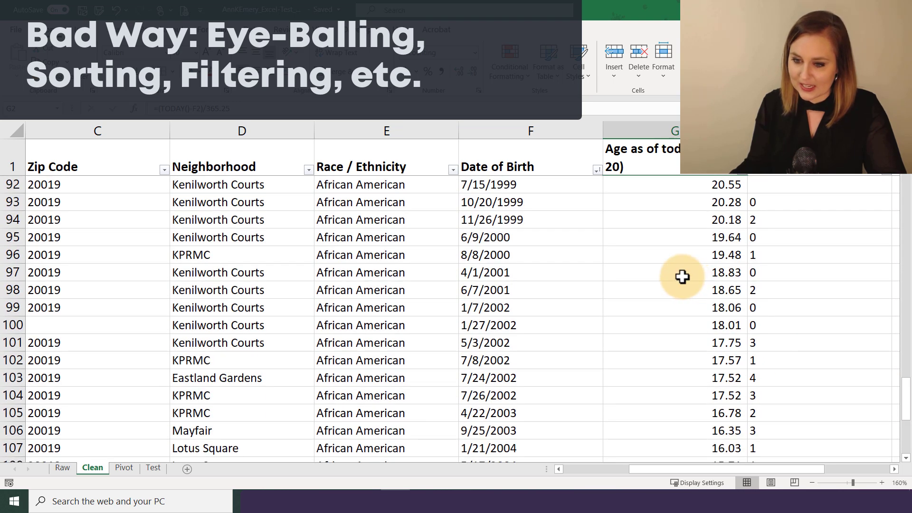
pyautogui.moveTo(682, 277); pyautogui.dragTo(689, 323)
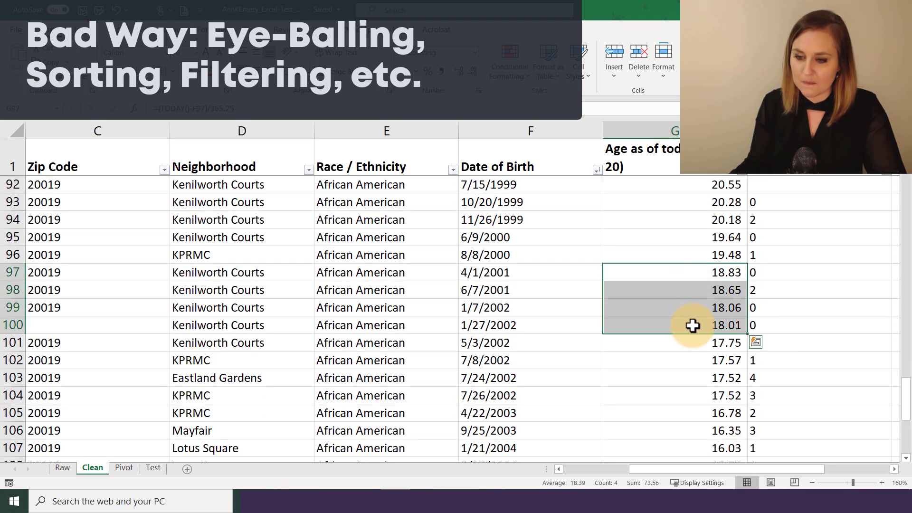
# Record 4 as the answer to question 8 in B8 of the Test sheet
pyautogui.click(153, 468)
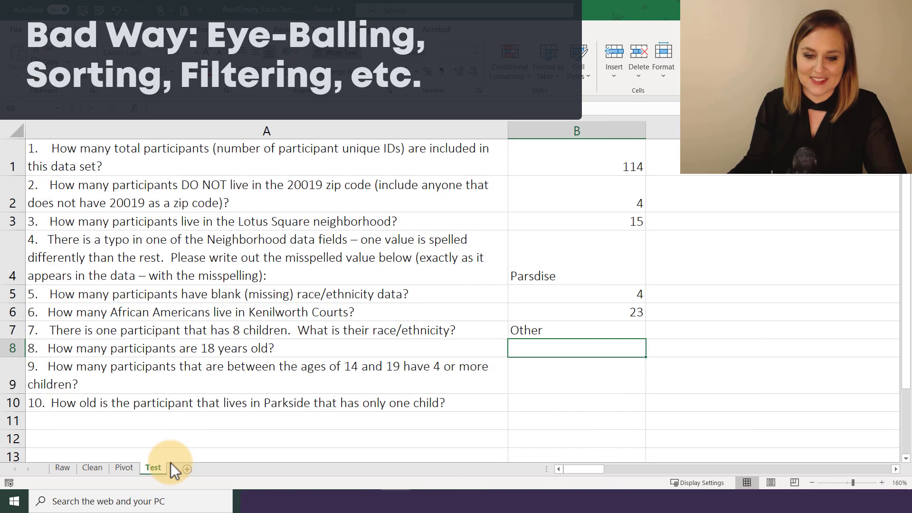
pyautogui.write('4')
pyautogui.press('Return')
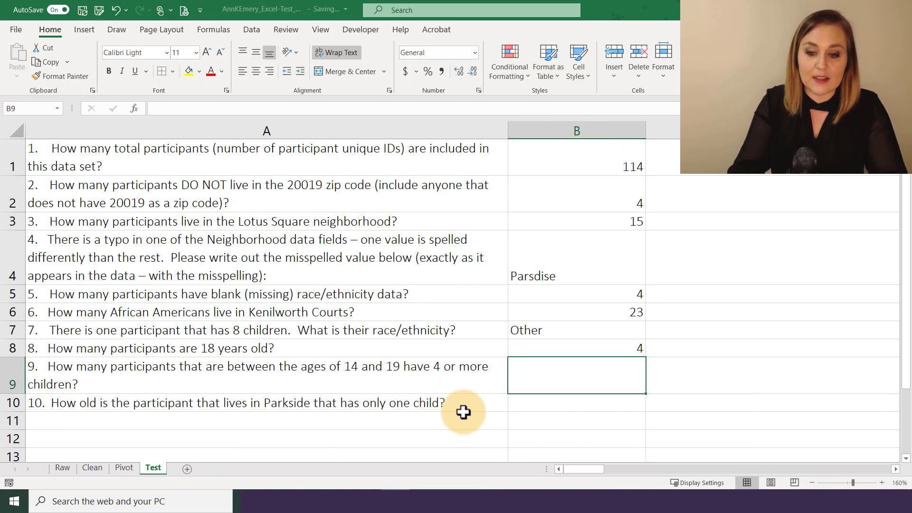
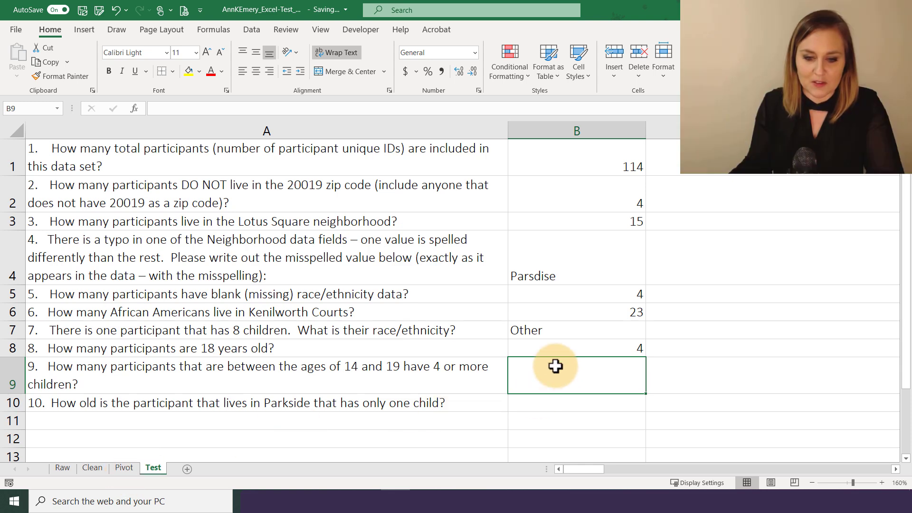
# After checking question 8's answer, insert a blank column before Number of Children on the Clean sheet
pyautogui.click(550, 349)
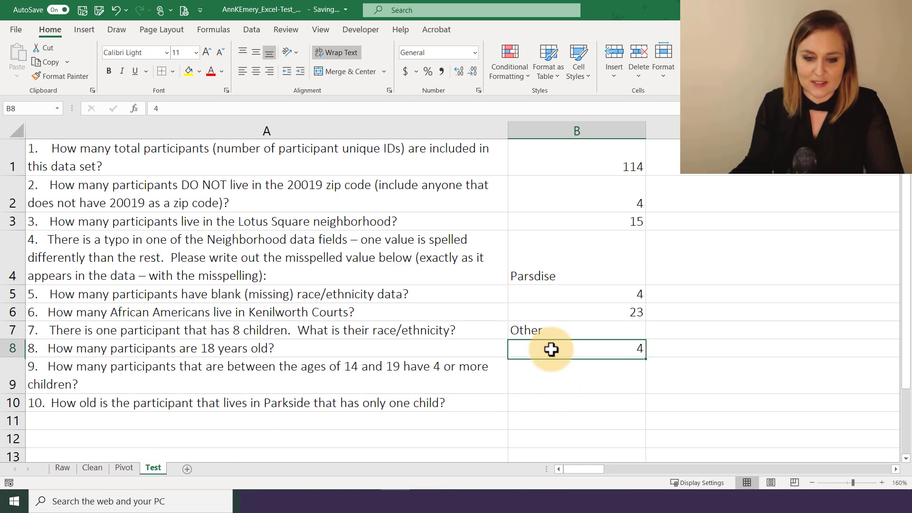
pyautogui.click(93, 469)
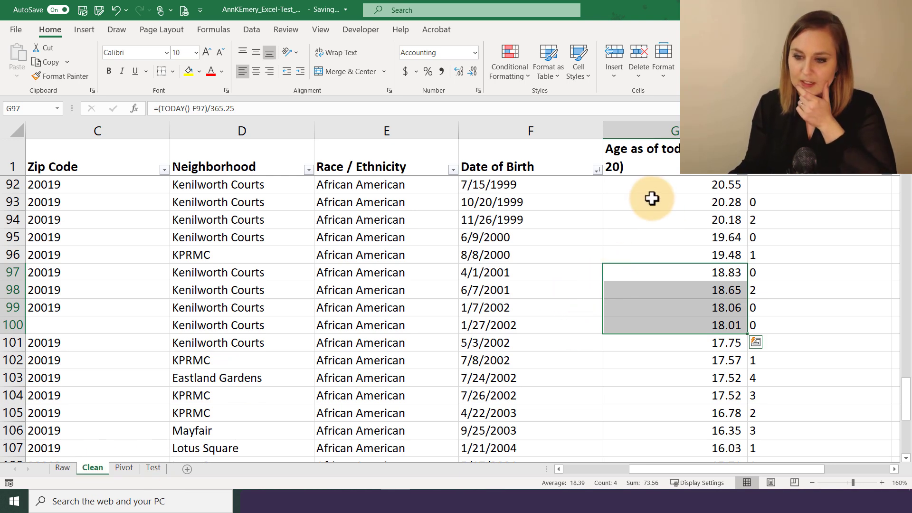
pyautogui.click(895, 469)
pyautogui.click(895, 470)
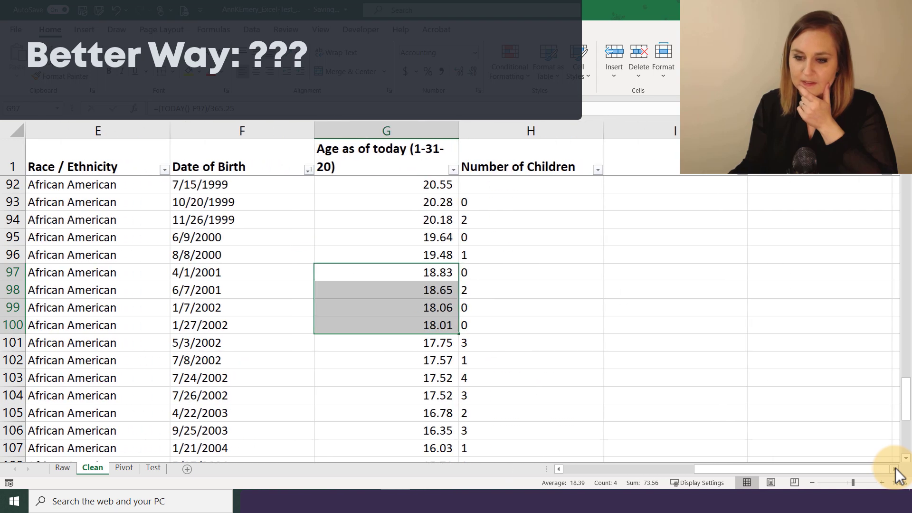
pyautogui.click(475, 128)
pyautogui.click(599, 67)
# Head column H '18' and fill it down with =IF(G2=18,"Yes","No")
pyautogui.click(536, 157)
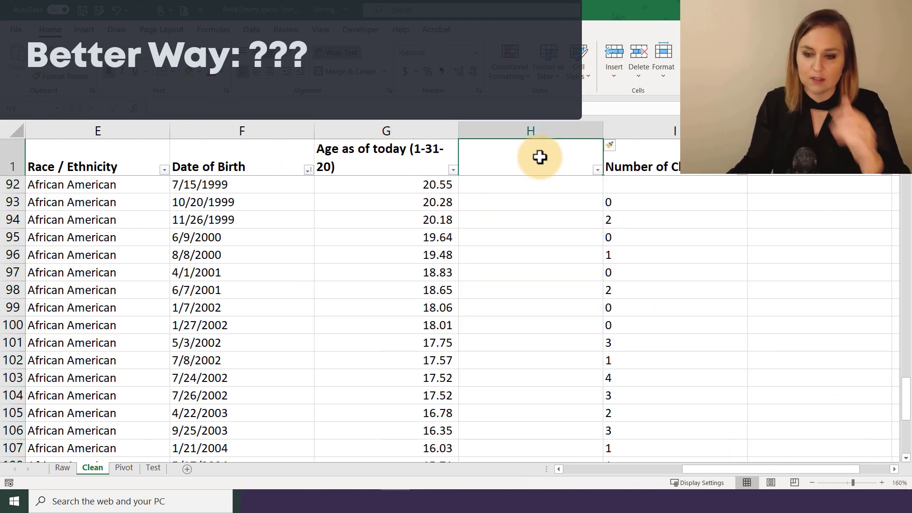
pyautogui.write('18')
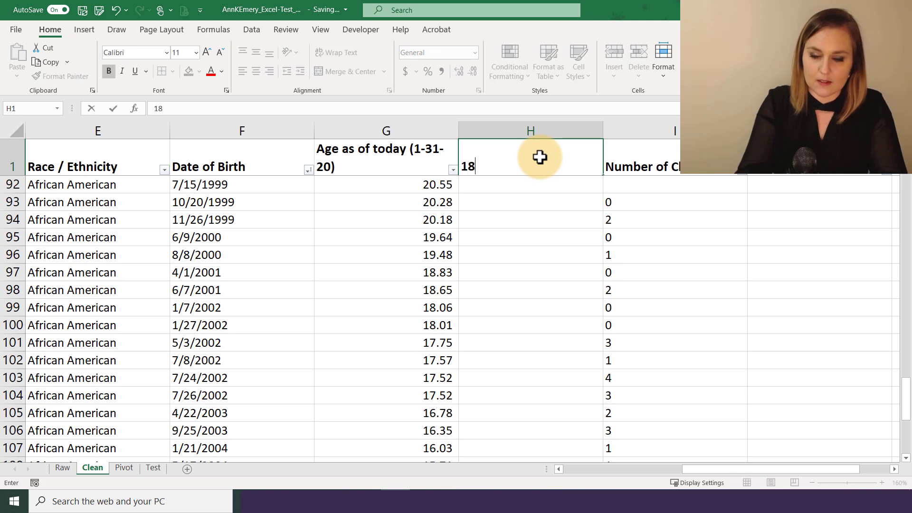
pyautogui.press('Return')
pyautogui.write('=if(')
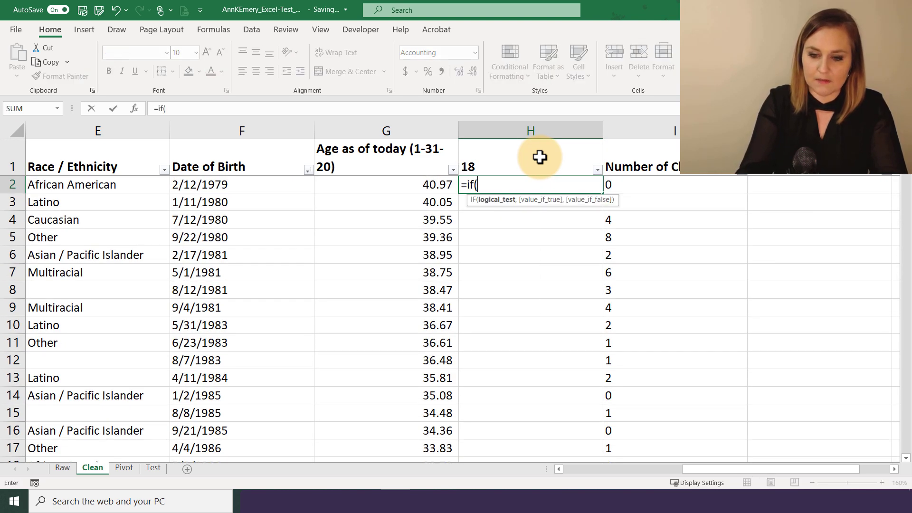
pyautogui.press('Left')
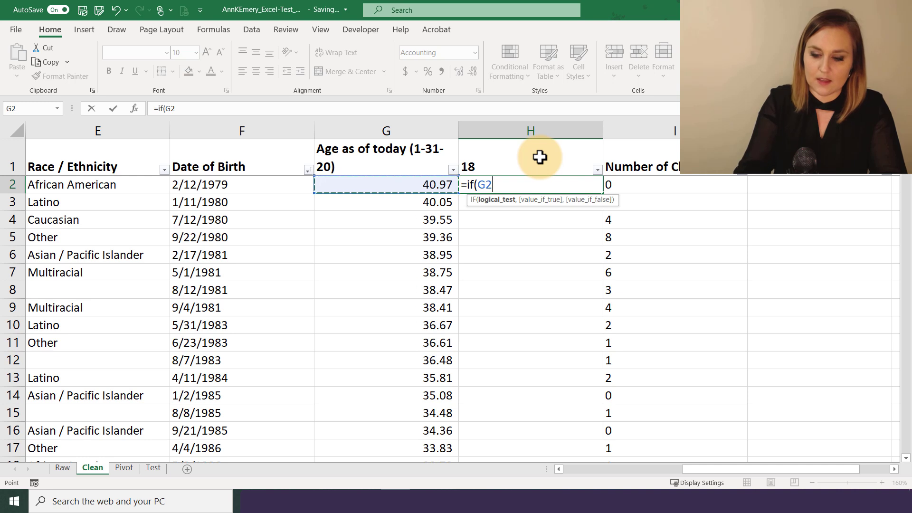
pyautogui.write('=18,')
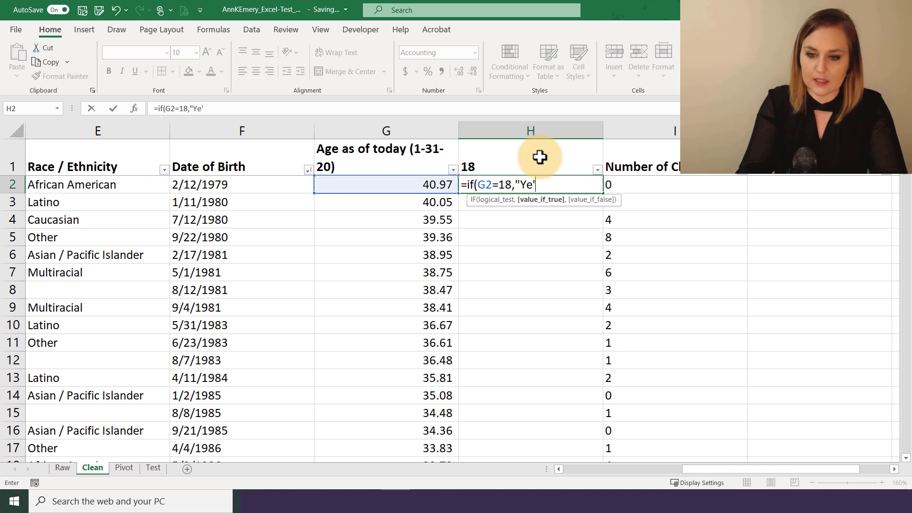
pyautogui.write('"Yes","No"')
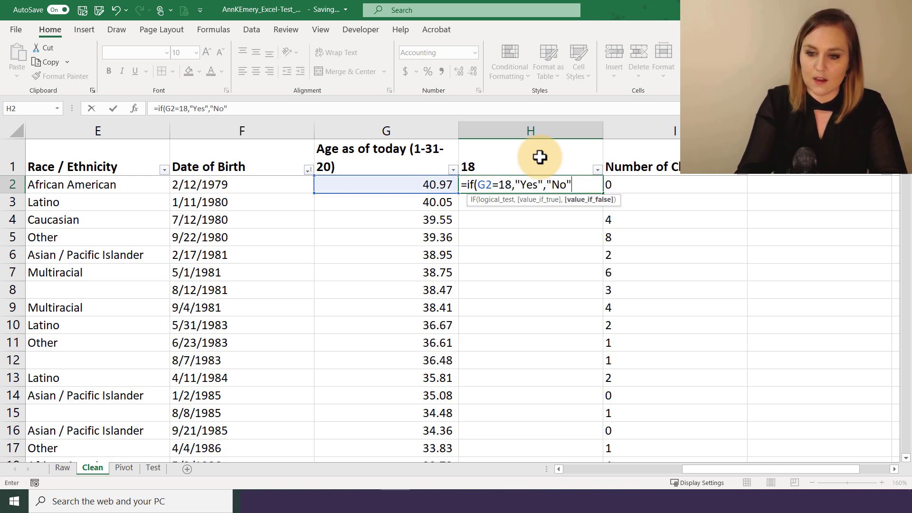
pyautogui.write(')')
pyautogui.press('Return')
pyautogui.press('Up')
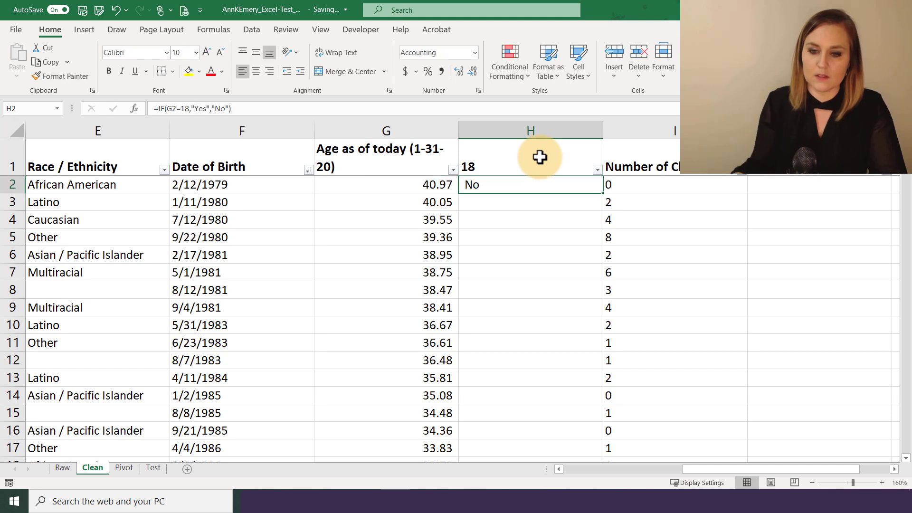
pyautogui.doubleClick(605, 194)
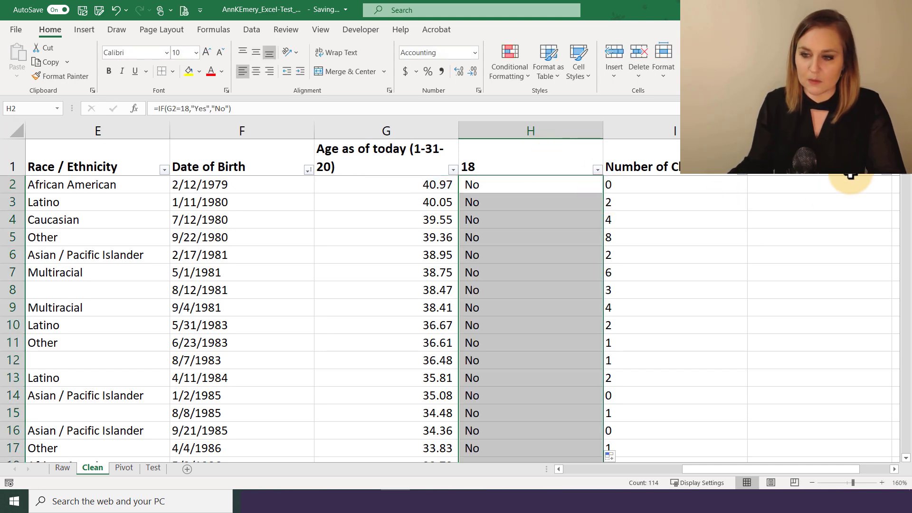
pyautogui.scroll(-5, 906, 207)
pyautogui.moveTo(907, 207)
pyautogui.mouseDown()
pyautogui.moveTo(907, 402)
pyautogui.moveTo(907, 192)
pyautogui.mouseUp()
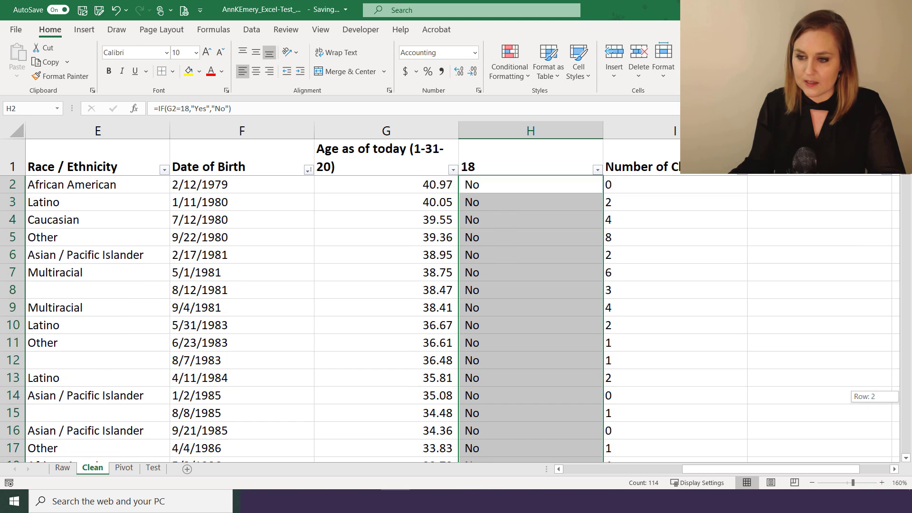
# Change the G2 age formula to =ROUND((TODAY()-F2)/365.25,0)
pyautogui.doubleClick(408, 185)
pyautogui.click(322, 185)
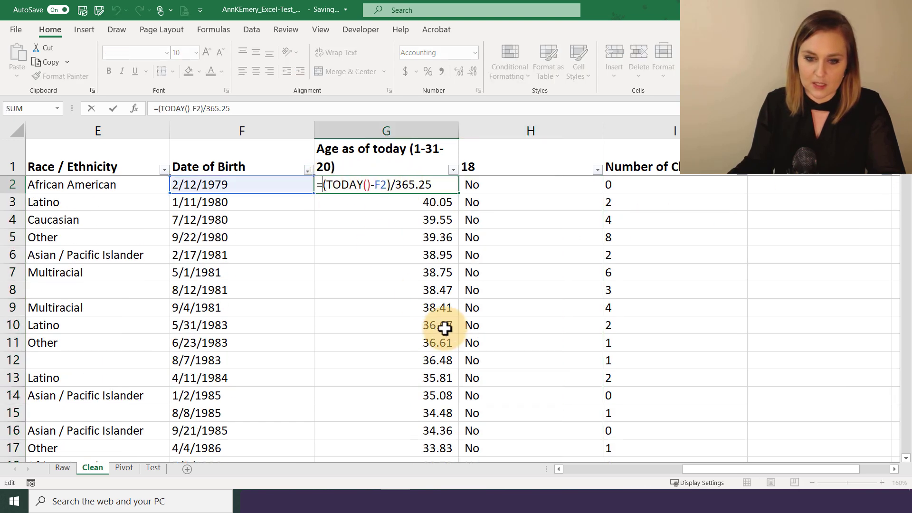
pyautogui.write('round(')
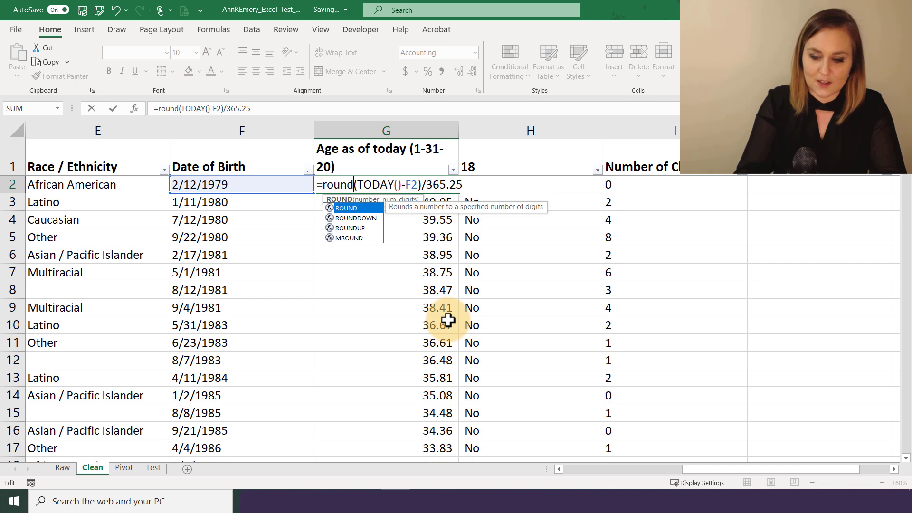
pyautogui.click(264, 109)
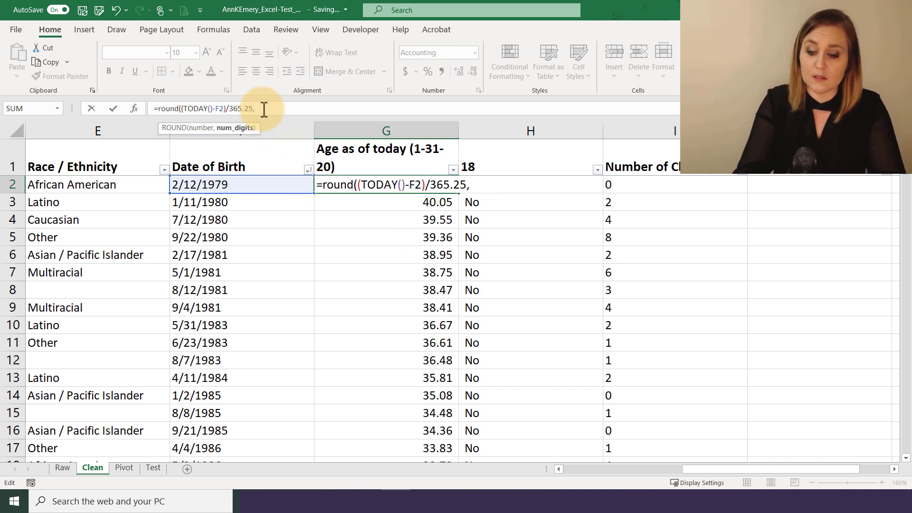
pyautogui.write(',0)')
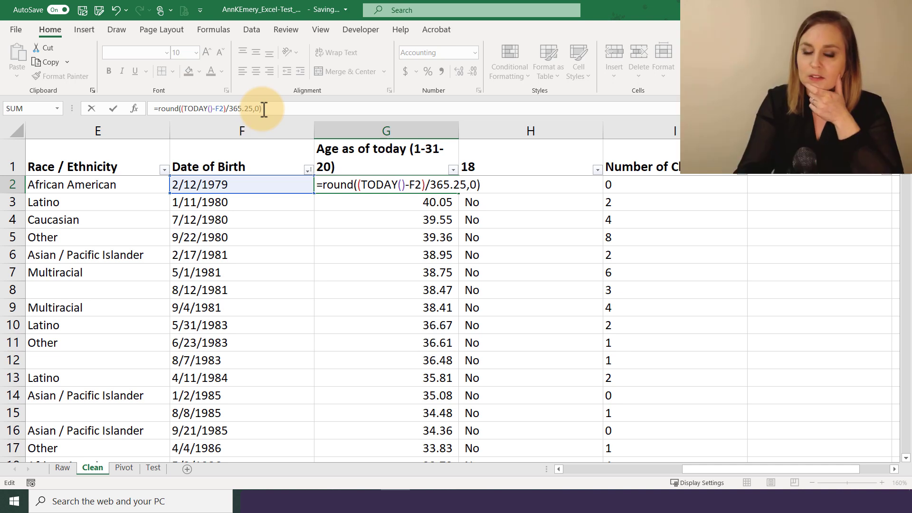
pyautogui.press('Return')
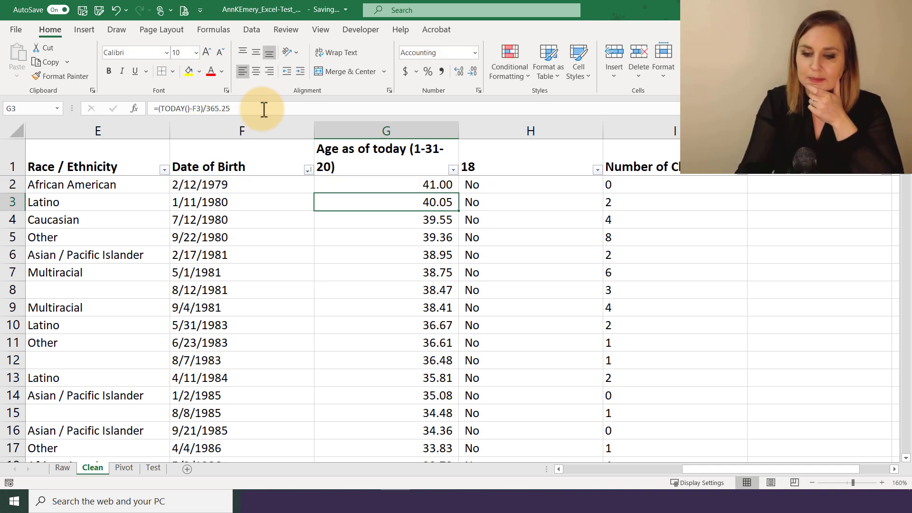
# Fill the rounded ages down column G, check the 18-year-olds, and select column G
pyautogui.click(447, 184)
pyautogui.doubleClick(460, 196)
pyautogui.moveTo(905, 184); pyautogui.dragTo(905, 404)
pyautogui.moveTo(392, 291); pyautogui.dragTo(415, 293)
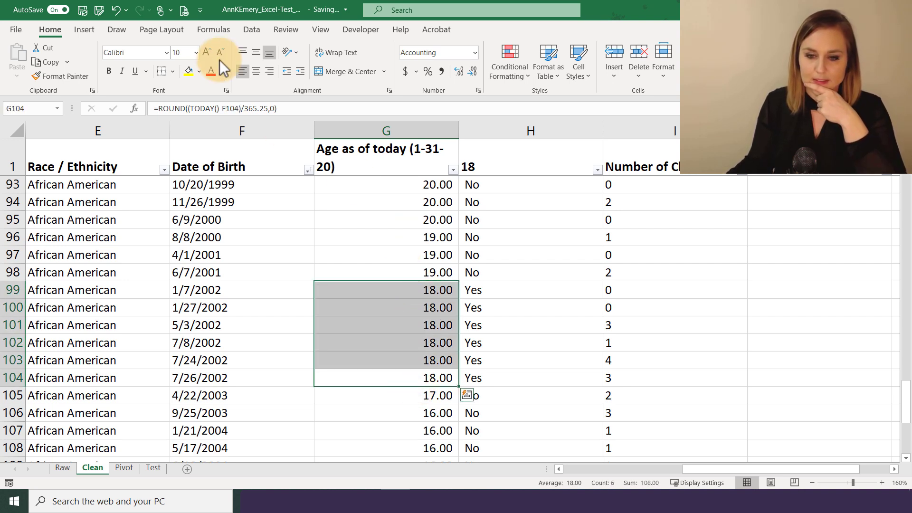
pyautogui.click(386, 132)
# Insert a blank column before the ages and append ' - Rounded' to the age header
pyautogui.click(615, 58)
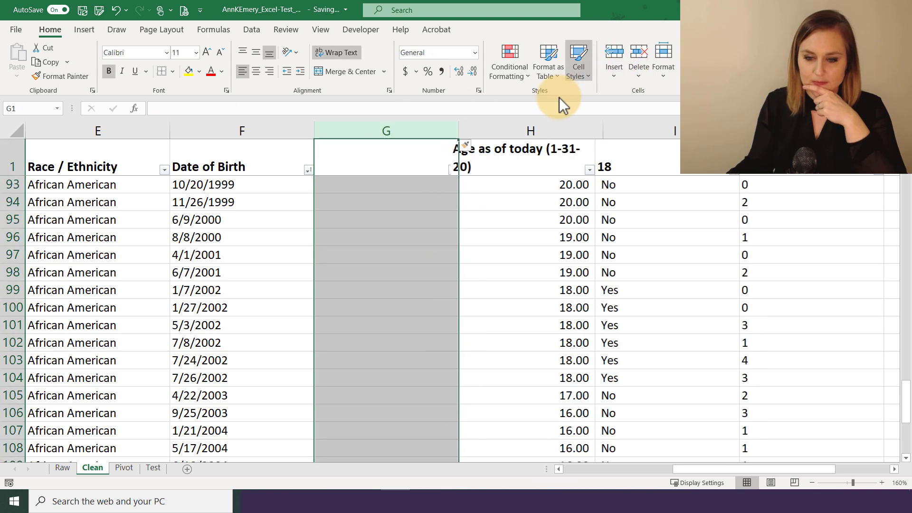
pyautogui.click(515, 159)
pyautogui.click(337, 110)
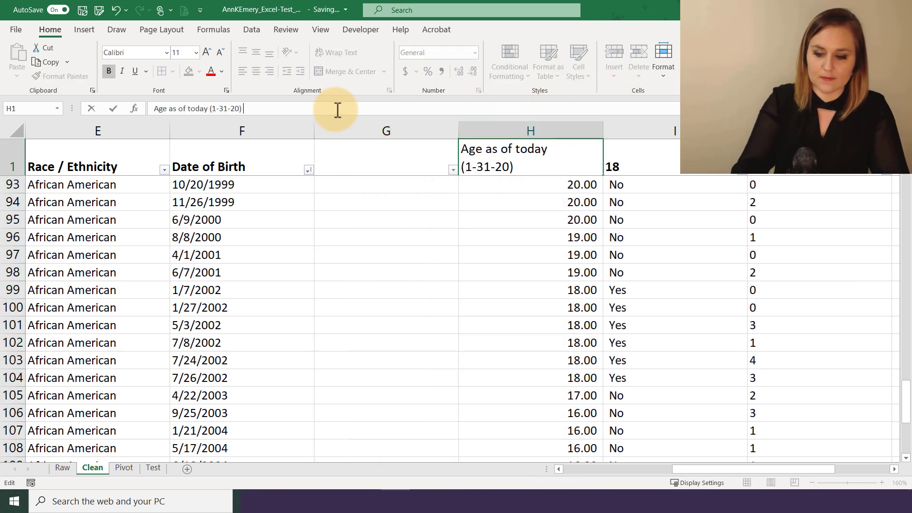
pyautogui.press('Return')
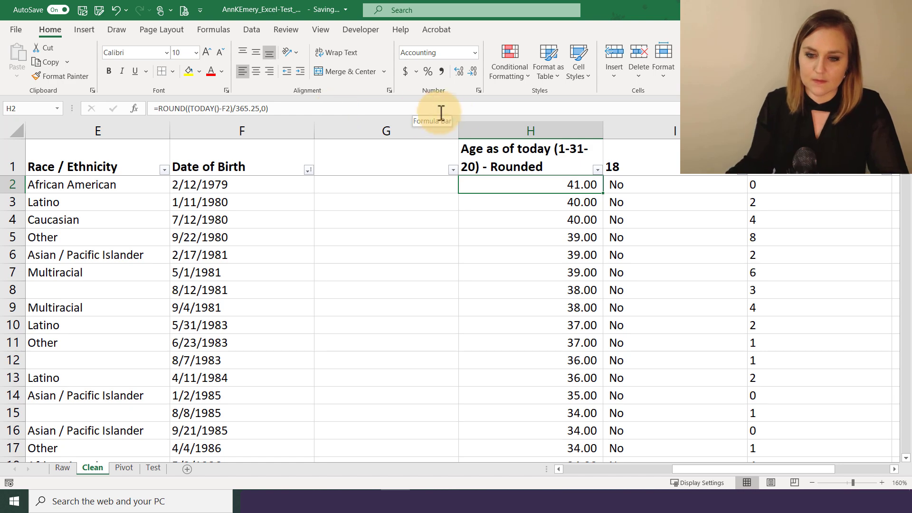
# Copy the rounded age column H into blank column G
pyautogui.click(472, 130)
pyautogui.hotkey('ctrl', 'c')
pyautogui.click(412, 131)
pyautogui.hotkey('ctrl', 'v')
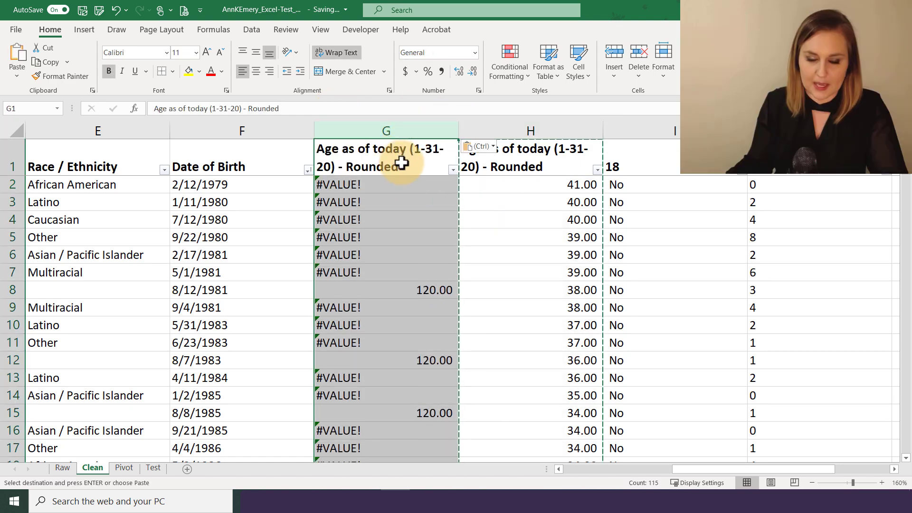
# Change G2 to the unrounded =(TODAY()-F2)/365.25 and fill it down to row 115
pyautogui.click(369, 185)
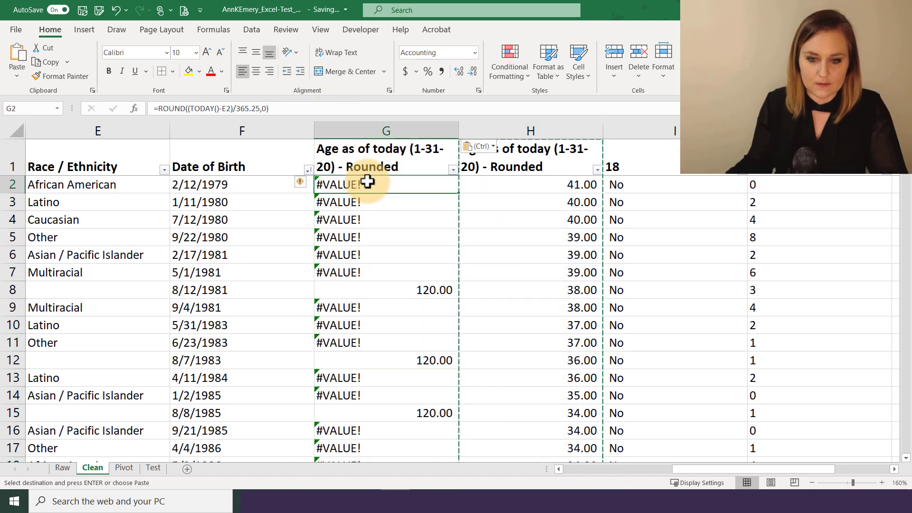
pyautogui.click(230, 108)
pyautogui.write('f')
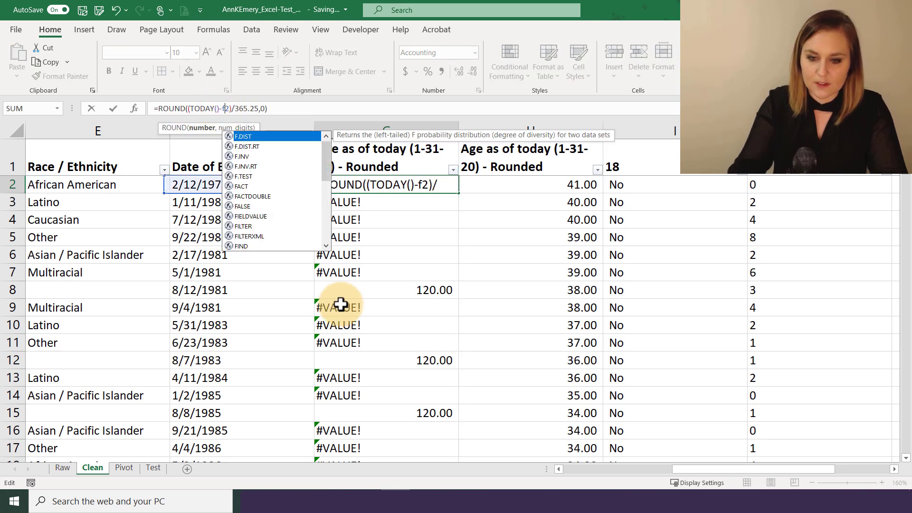
pyautogui.click(289, 109)
pyautogui.press('BackSpace')
pyautogui.press('BackSpace')
pyautogui.press('BackSpace')
pyautogui.click(187, 108)
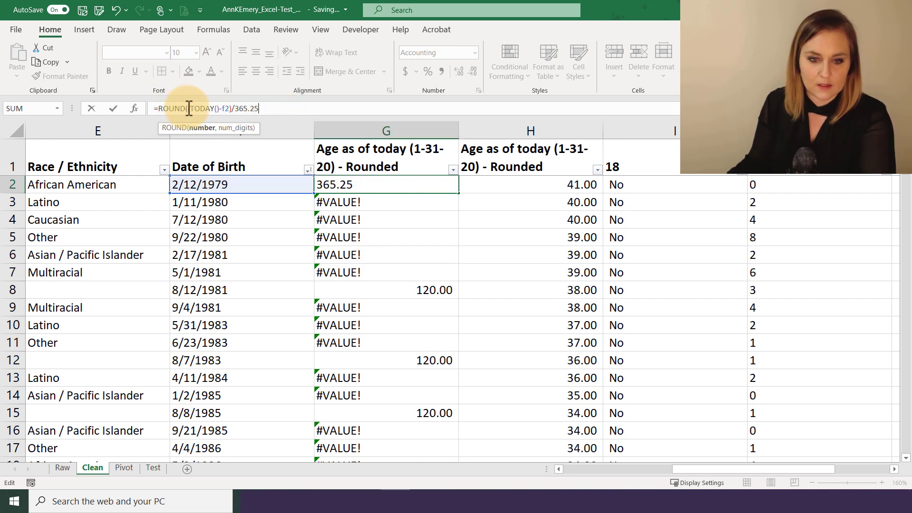
pyautogui.press('BackSpace')
pyautogui.press('BackSpace')
pyautogui.press('BackSpace')
pyautogui.press('BackSpace')
pyautogui.press('BackSpace')
pyautogui.press('BackSpace')
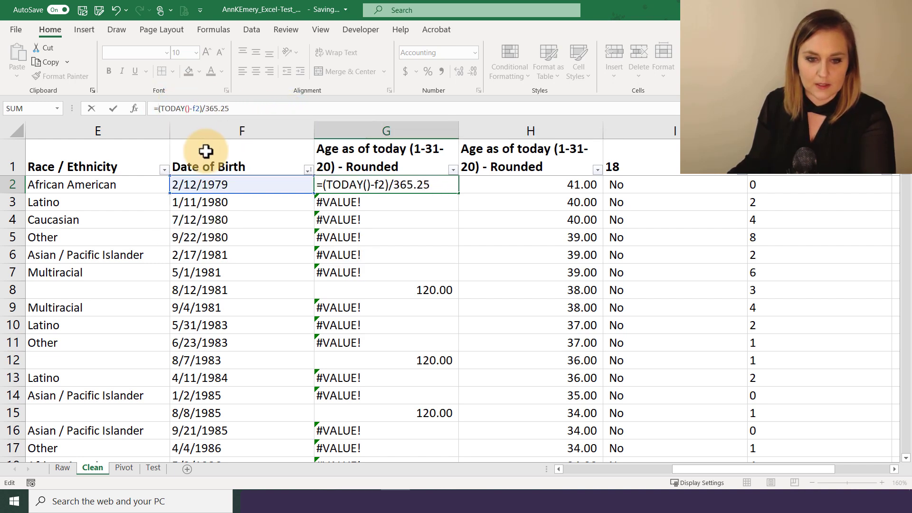
pyautogui.press('Return')
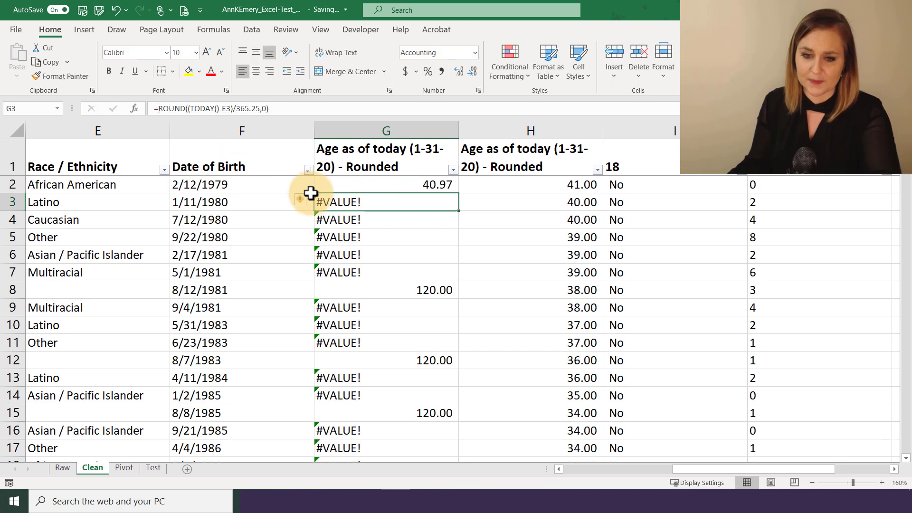
pyautogui.click(435, 184)
pyautogui.doubleClick(458, 192)
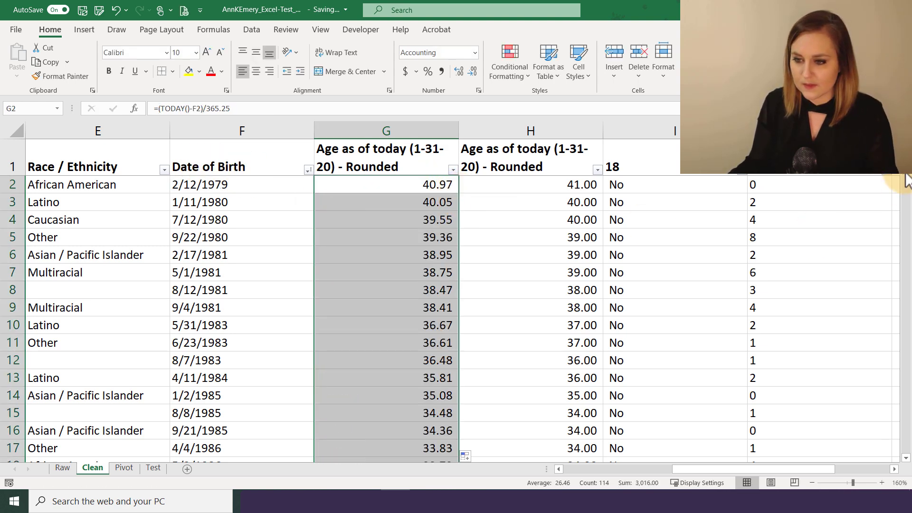
pyautogui.moveTo(906, 179); pyautogui.dragTo(902, 423)
# Compare unrounded and rounded ages in rows 97–103, then select the Number of Children column
pyautogui.click(425, 272)
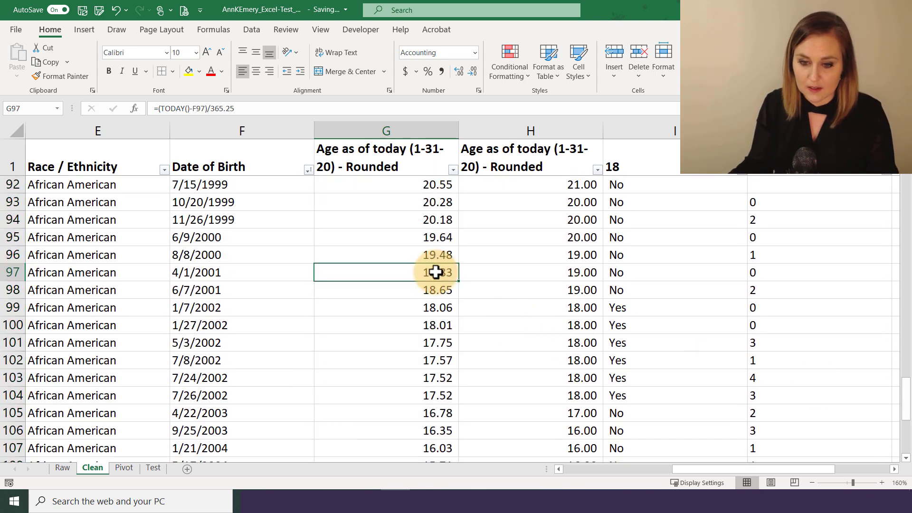
pyautogui.moveTo(425, 272); pyautogui.dragTo(408, 329)
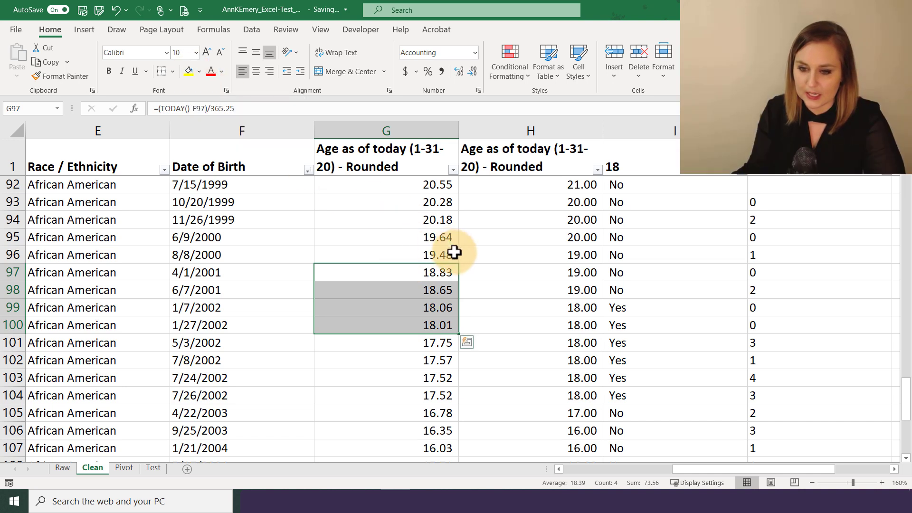
pyautogui.click(532, 306)
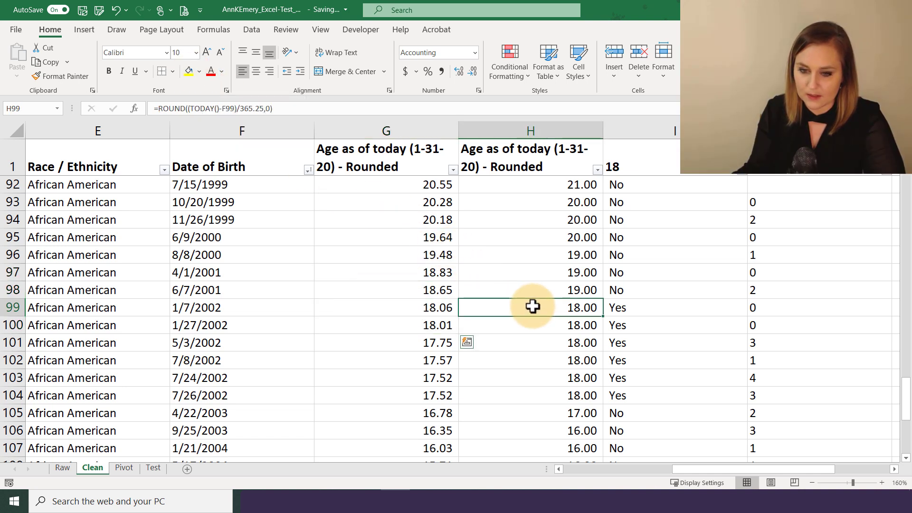
pyautogui.moveTo(535, 318); pyautogui.dragTo(537, 394)
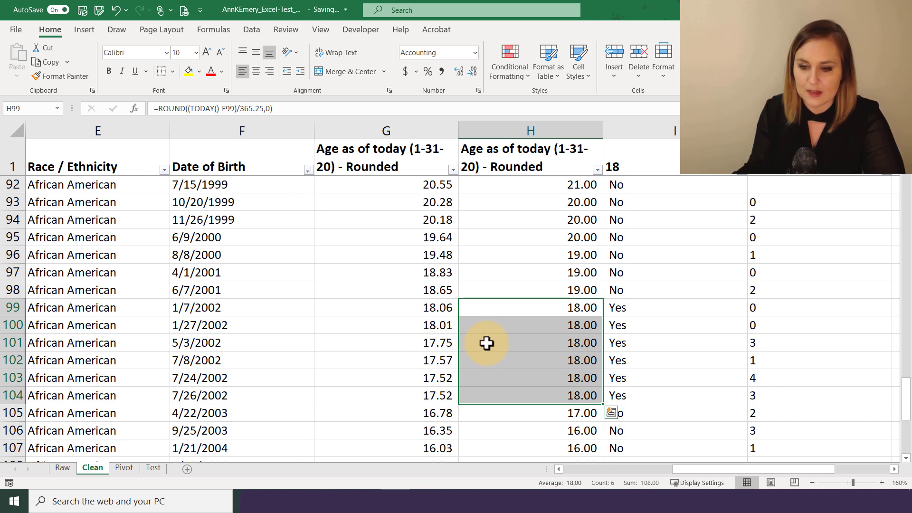
pyautogui.click(653, 168)
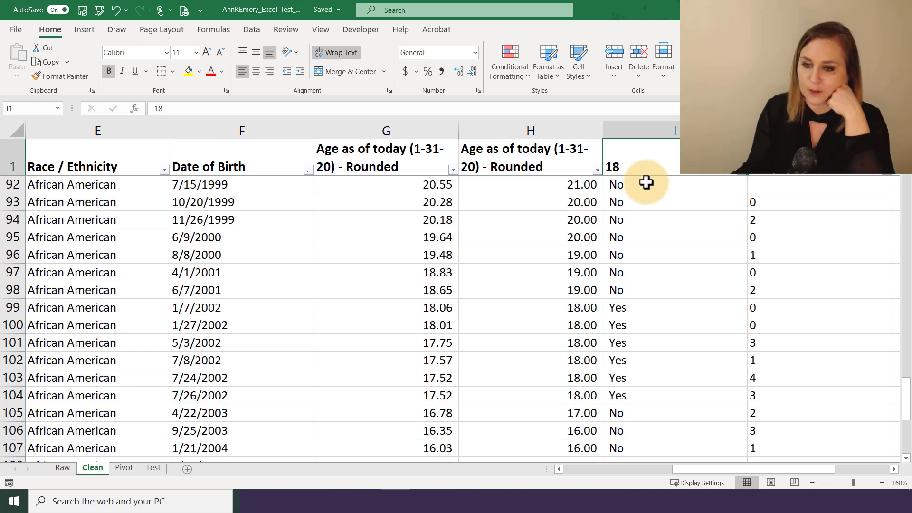
pyautogui.click(769, 131)
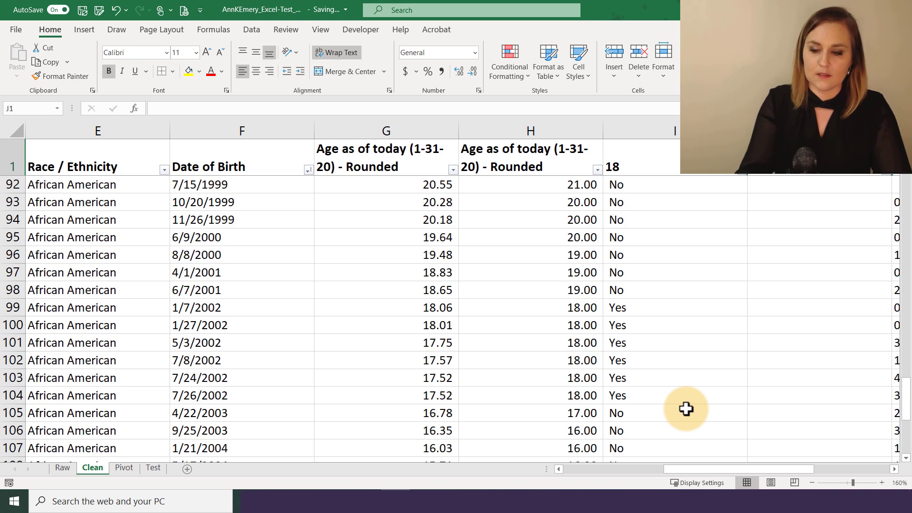
# Abandon a =IF(G2>19,IF( formula in J2, leaving it empty, and go to the Pivot sheet
pyautogui.press('Down')
pyautogui.write('=if(')
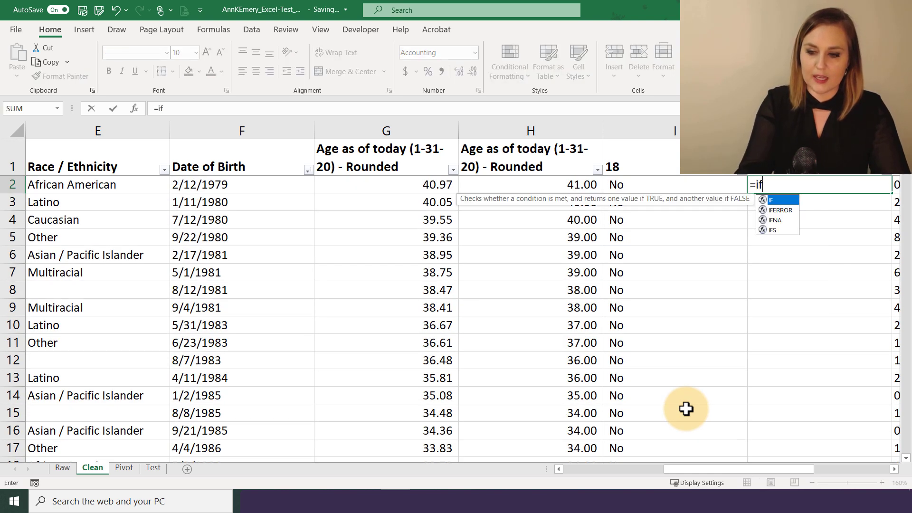
pyautogui.press('Left')
pyautogui.press('Left')
pyautogui.press('Left')
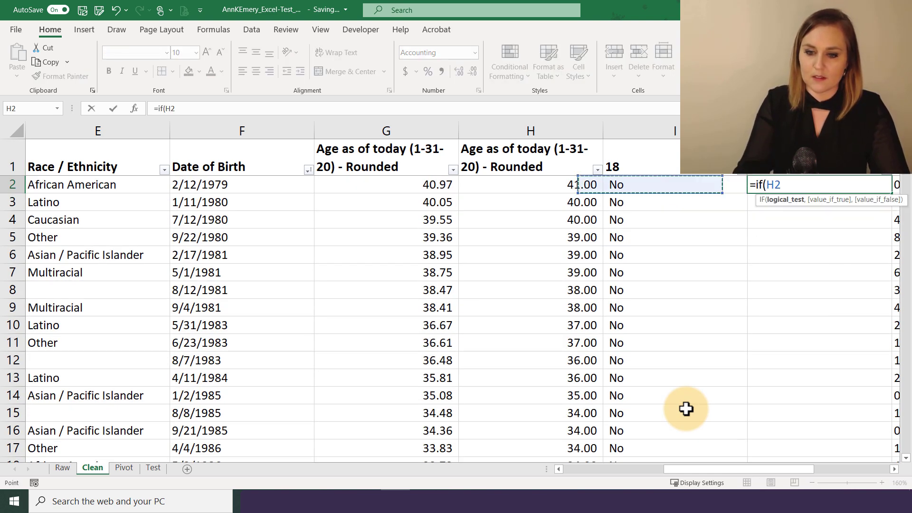
pyautogui.write('>19')
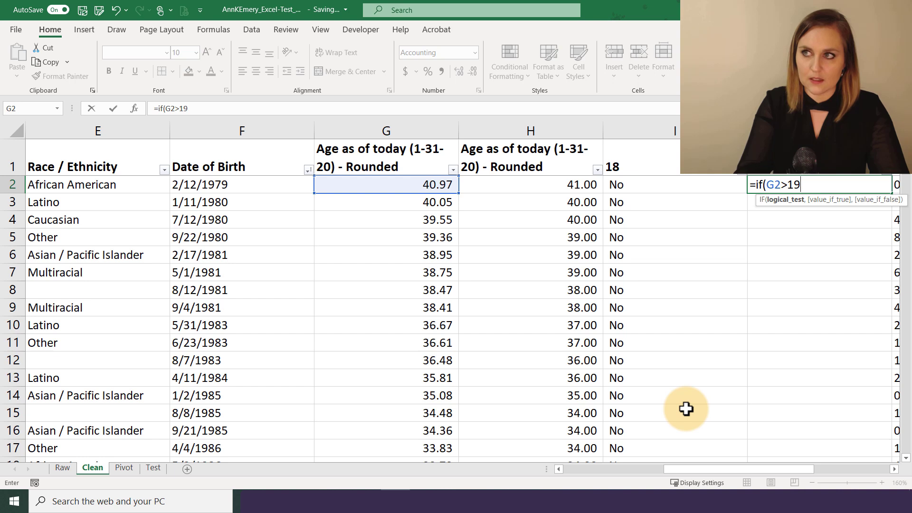
pyautogui.write(',')
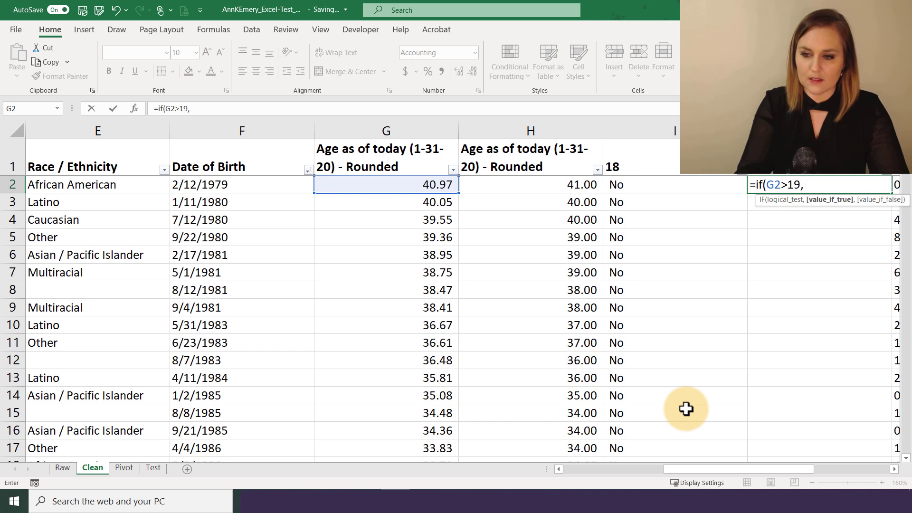
pyautogui.write('if(')
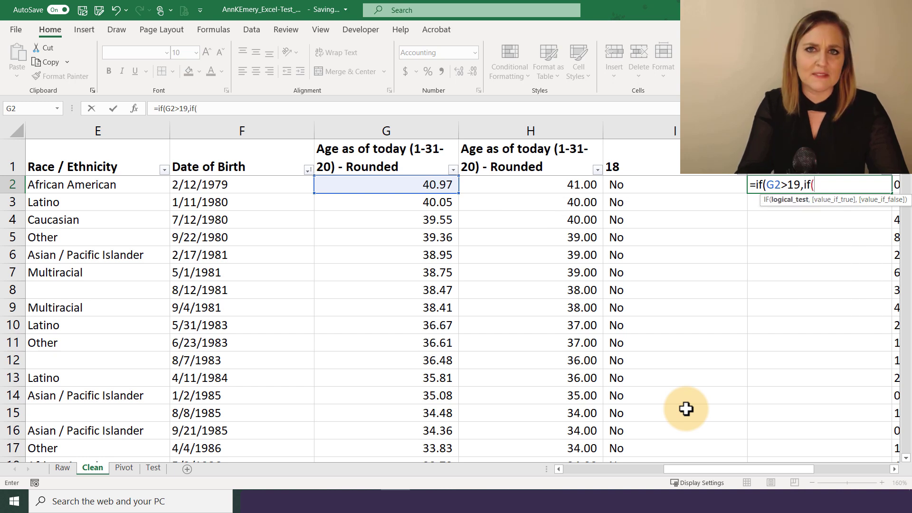
pyautogui.press('BackSpace')
pyautogui.press('BackSpace')
pyautogui.press('BackSpace')
pyautogui.press('BackSpace')
pyautogui.press('BackSpace')
pyautogui.press('BackSpace')
pyautogui.press('BackSpace')
pyautogui.press('BackSpace')
pyautogui.press('BackSpace')
pyautogui.press('BackSpace')
pyautogui.press('BackSpace')
pyautogui.press('BackSpace')
pyautogui.press('BackSpace')
pyautogui.press('Return')
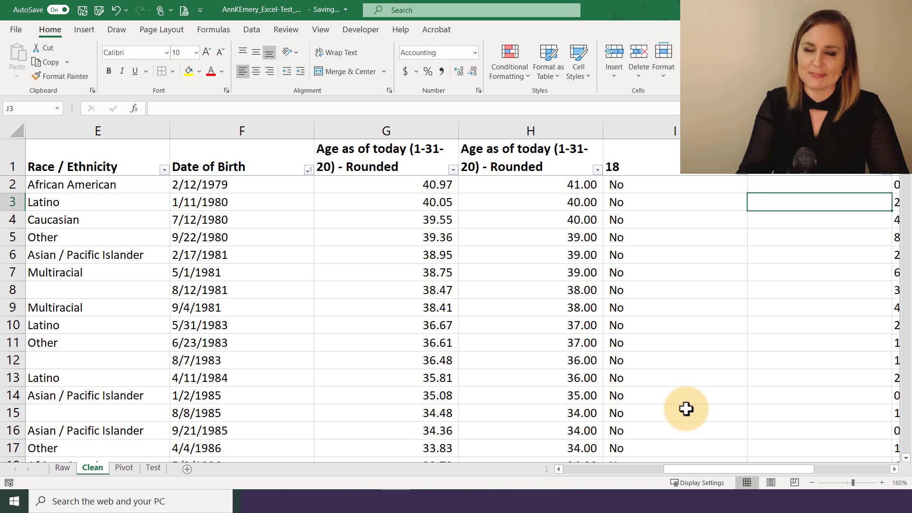
pyautogui.click(133, 466)
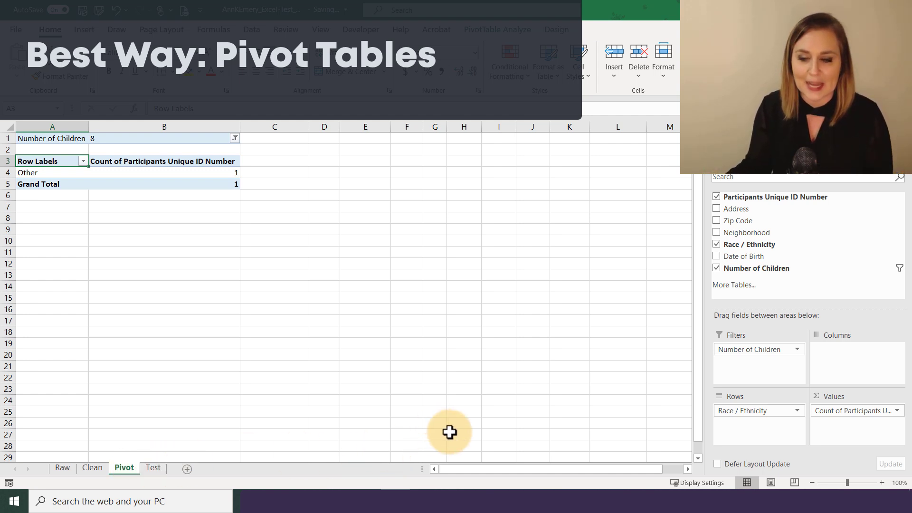
# Remove Race / Ethnicity from the pivot rows and refresh, dismissing the invalid field name error
pyautogui.click(717, 244)
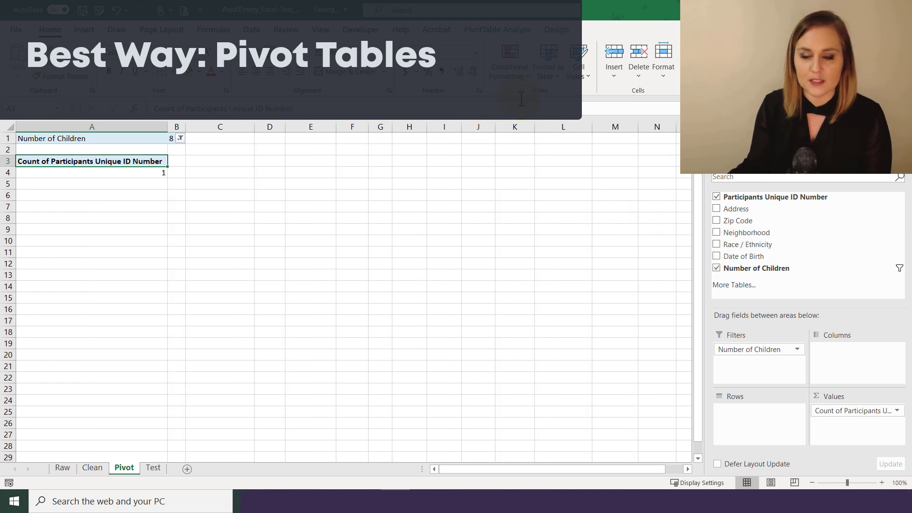
pyautogui.click(485, 29)
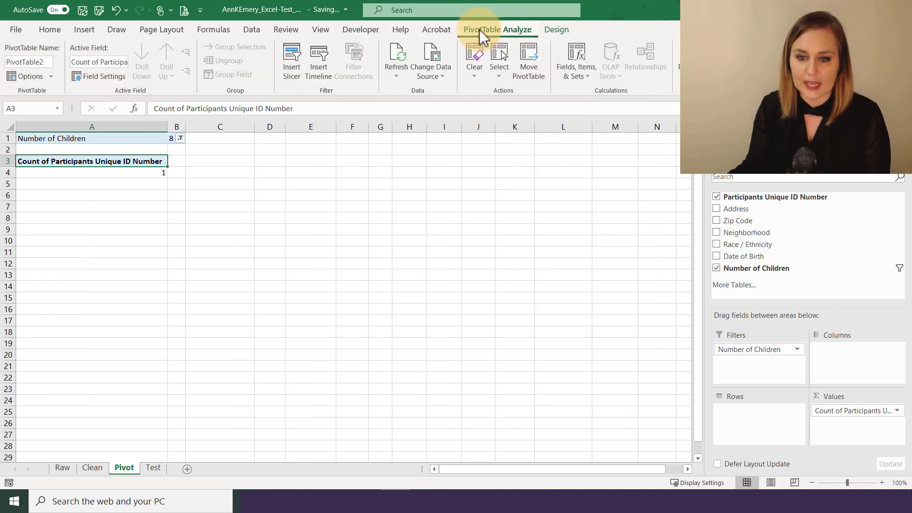
pyautogui.click(402, 53)
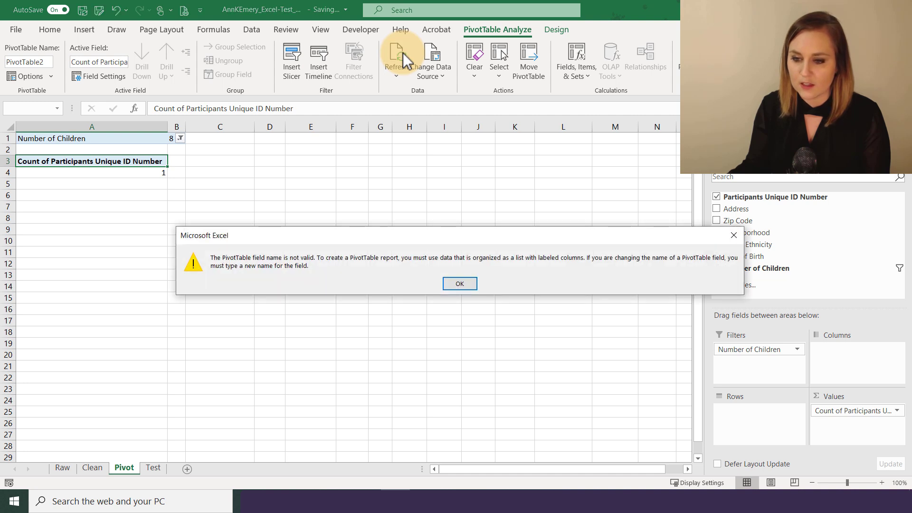
pyautogui.click(459, 284)
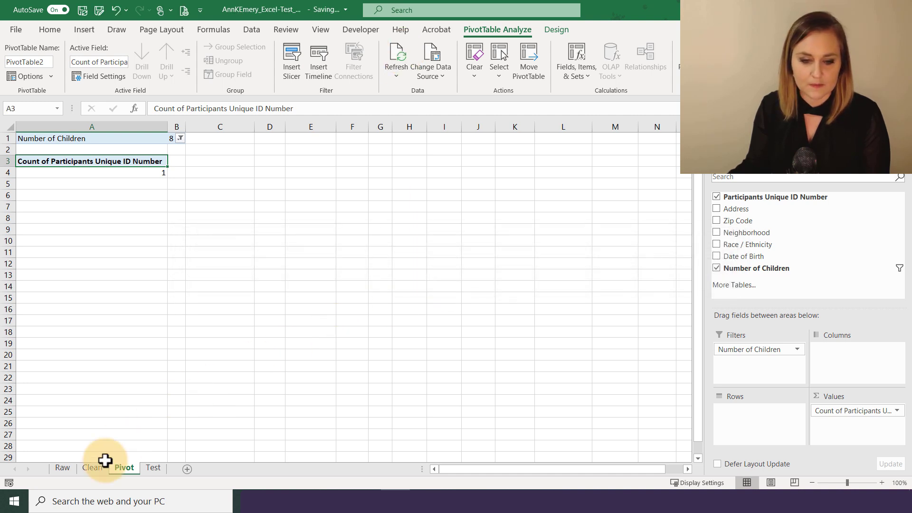
# Delete the empty column J on the Clean sheet and refresh the pivot again
pyautogui.click(92, 468)
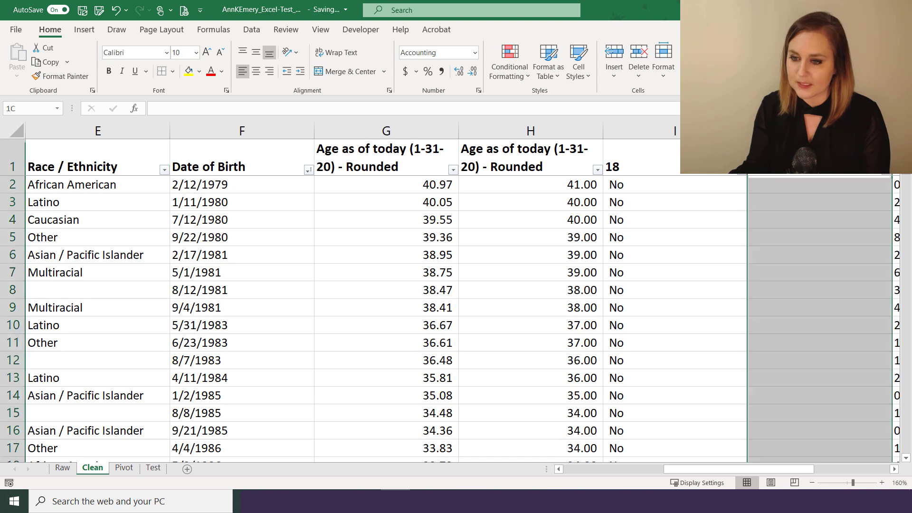
pyautogui.click(819, 131)
pyautogui.click(639, 49)
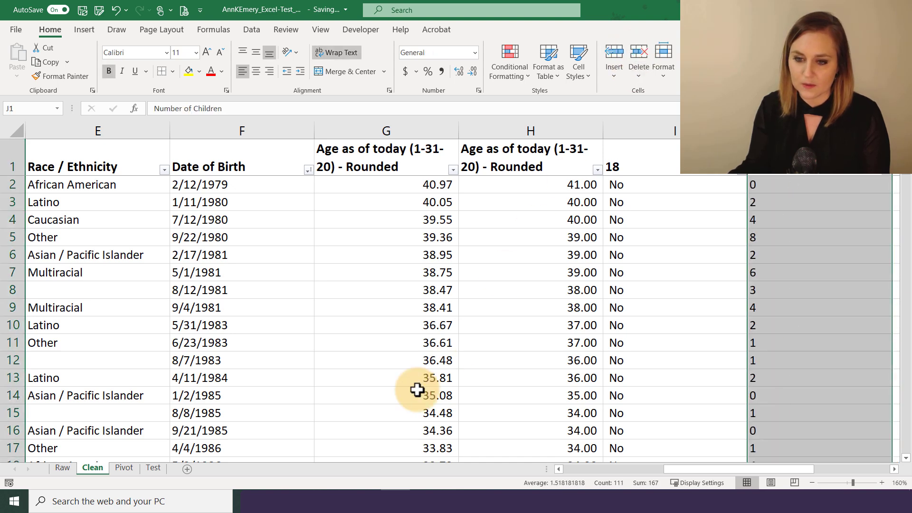
pyautogui.click(124, 467)
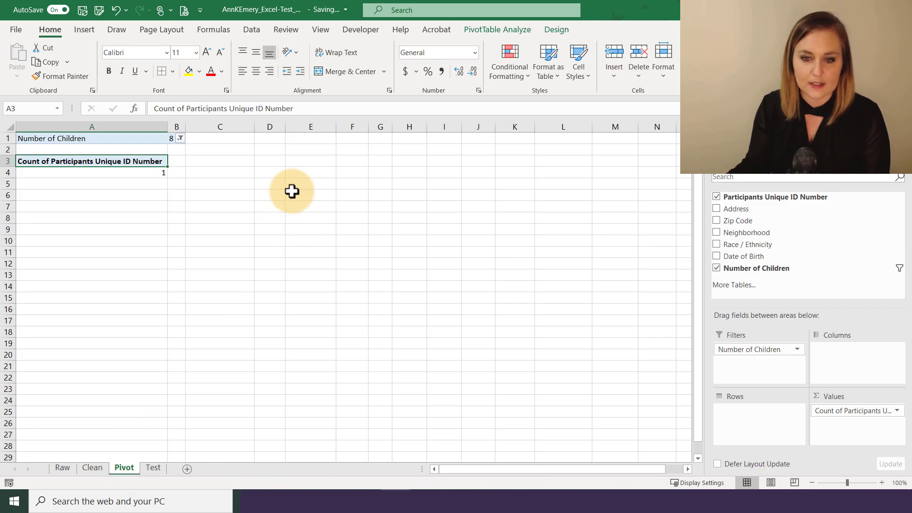
pyautogui.click(482, 33)
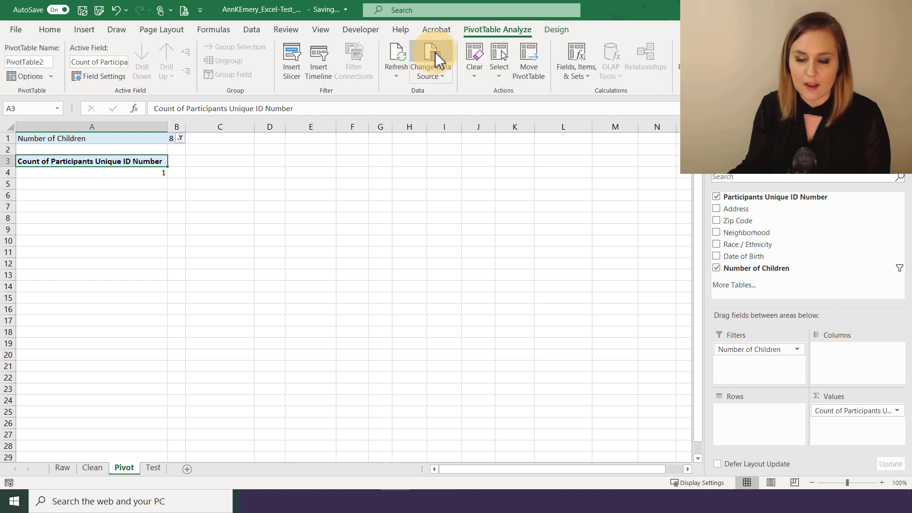
pyautogui.click(399, 52)
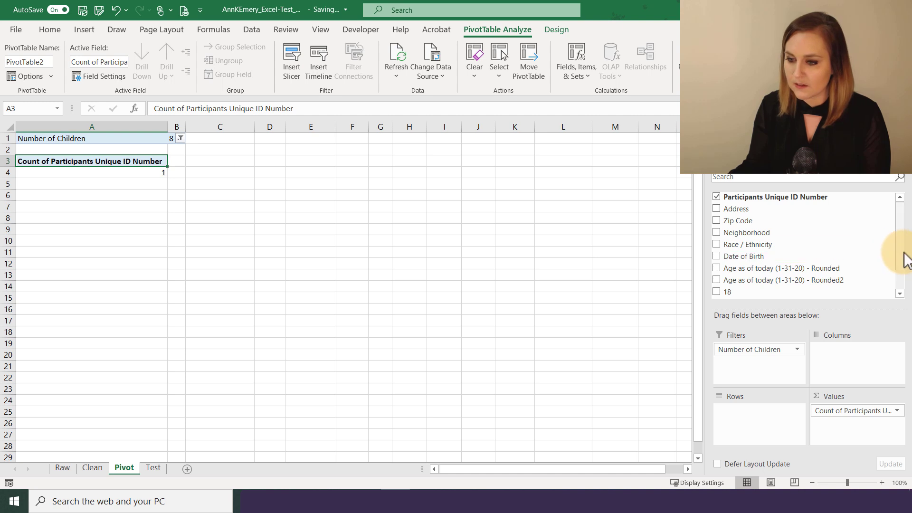
pyautogui.moveTo(904, 254); pyautogui.dragTo(902, 292)
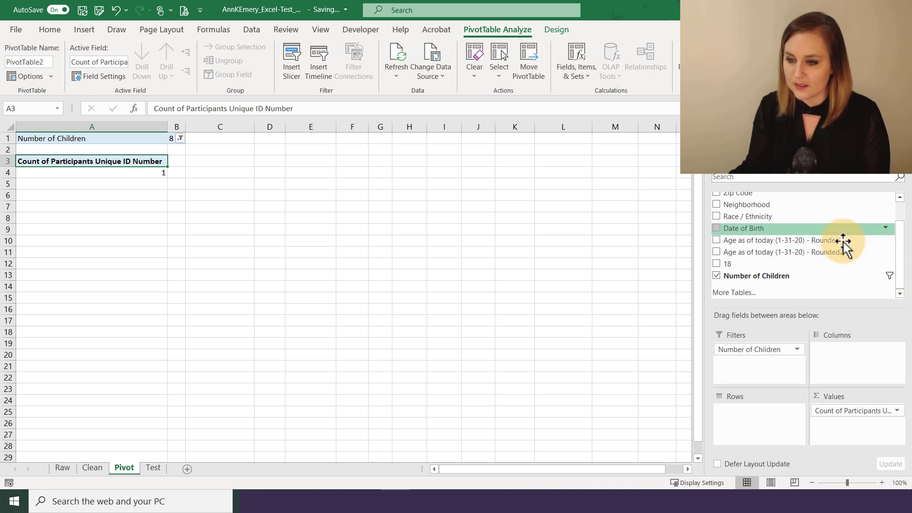
# Remove ' - Rounded' from the G1 header so it reads 'Age as of today (1-31-20)'
pyautogui.click(93, 470)
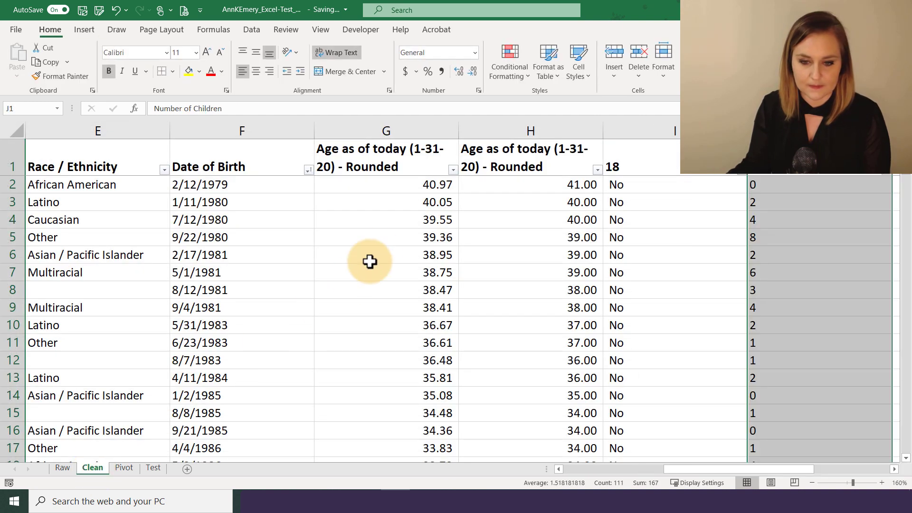
pyautogui.click(391, 167)
pyautogui.moveTo(321, 112); pyautogui.dragTo(245, 110)
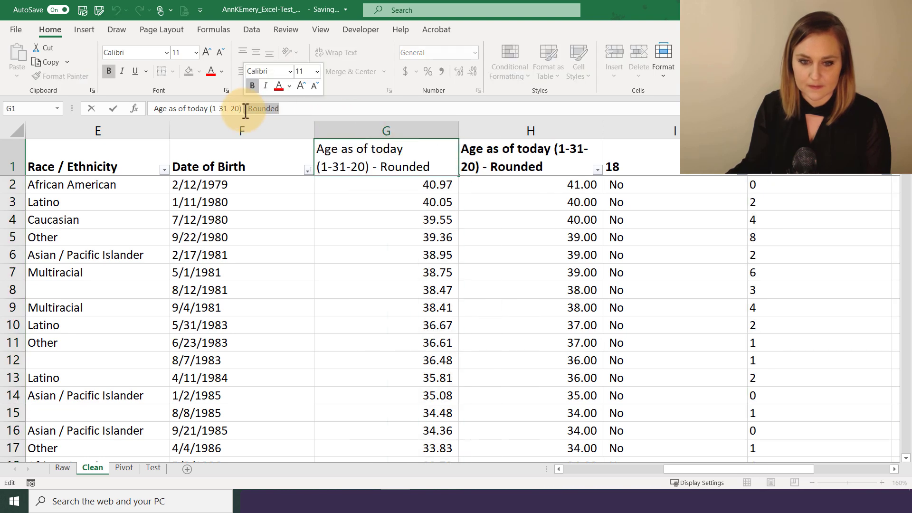
pyautogui.press('BackSpace')
pyautogui.press('Return')
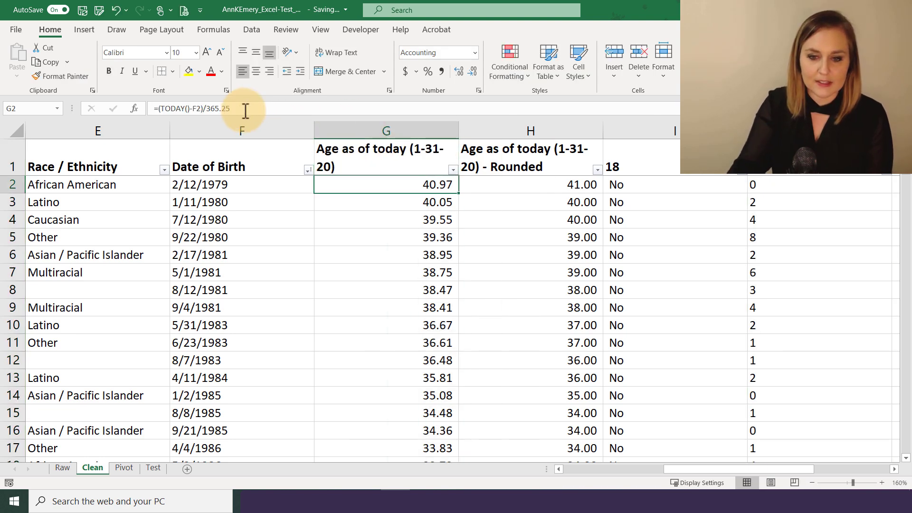
pyautogui.click(124, 467)
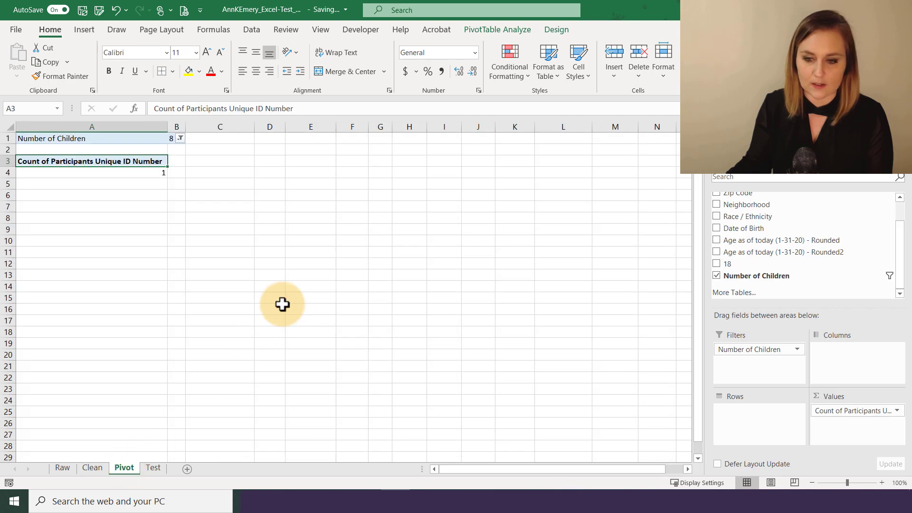
# Refresh the pivot and set the Number of Children filter to show all counts
pyautogui.click(483, 29)
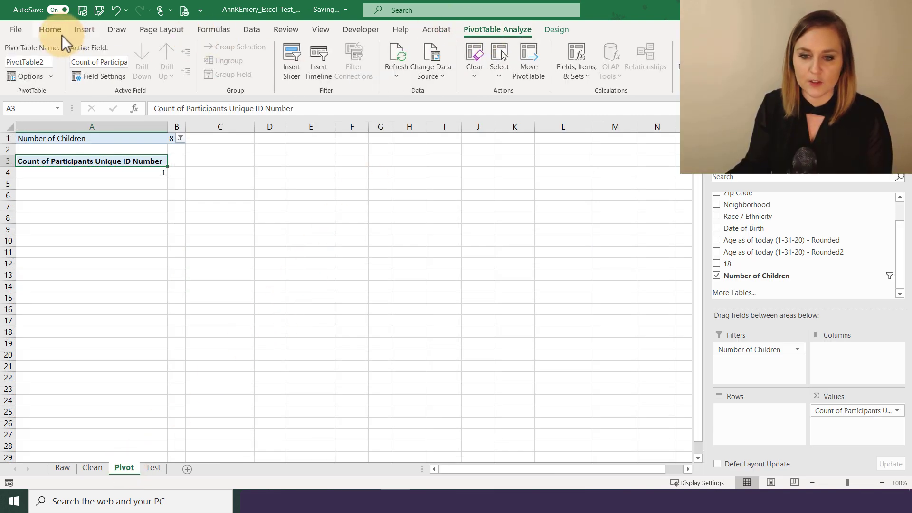
pyautogui.click(396, 56)
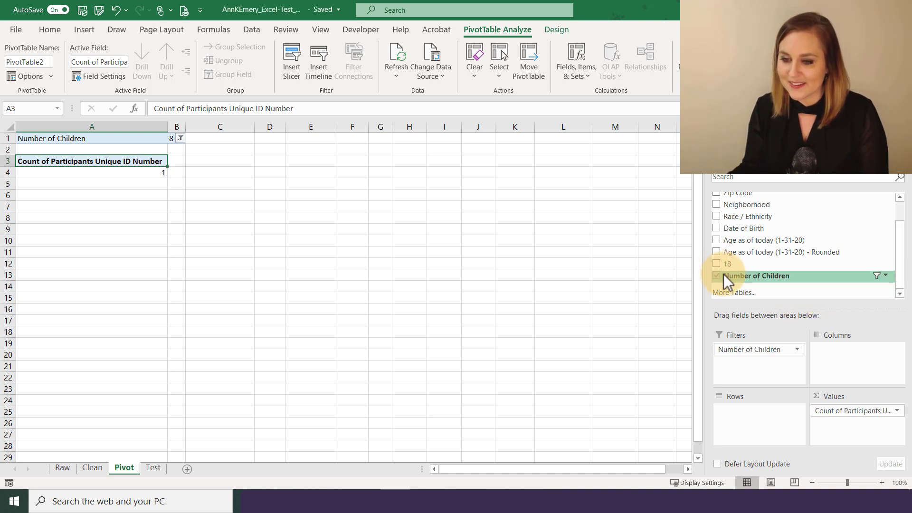
pyautogui.click(180, 138)
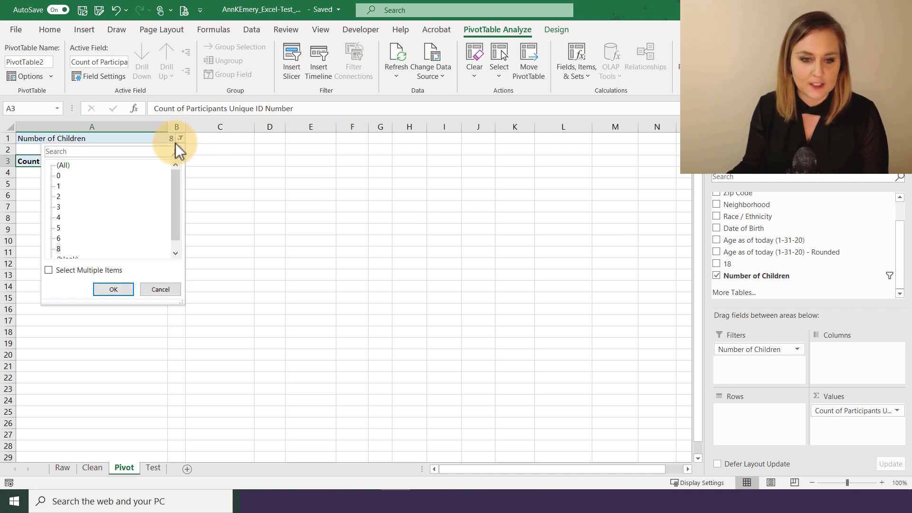
pyautogui.click(69, 269)
pyautogui.click(113, 290)
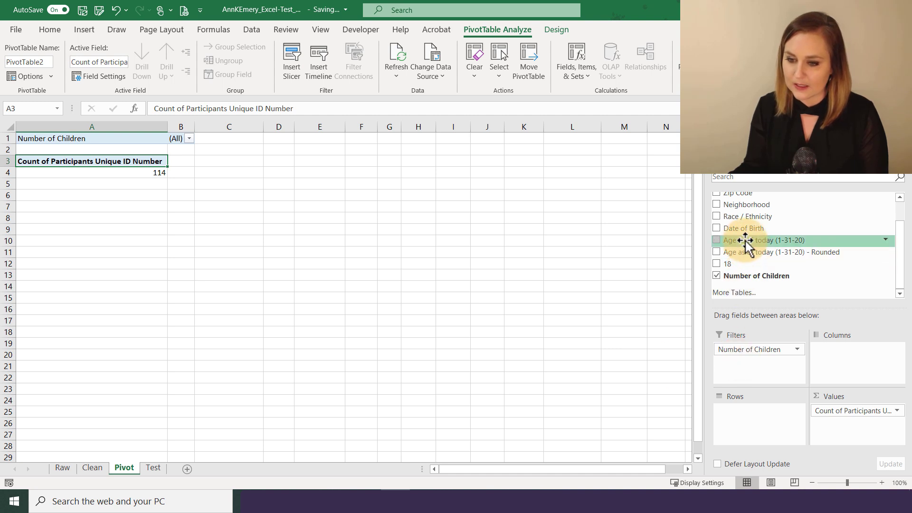
# Remove Number of Children from Filters and put 'Age as of today (1-31-20)' in the pivot rows
pyautogui.moveTo(745, 240); pyautogui.dragTo(755, 422)
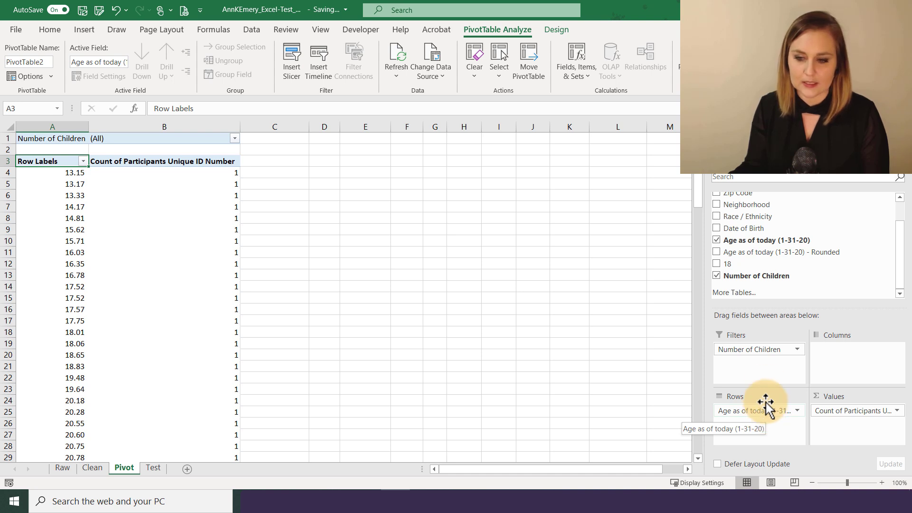
pyautogui.moveTo(759, 349); pyautogui.dragTo(817, 290)
pyautogui.moveTo(760, 411); pyautogui.dragTo(760, 350)
pyautogui.click(189, 138)
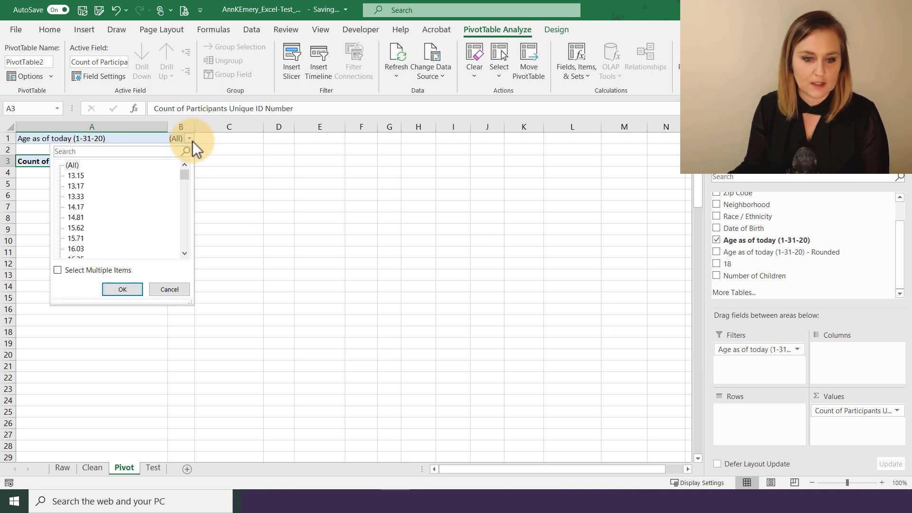
pyautogui.click(169, 288)
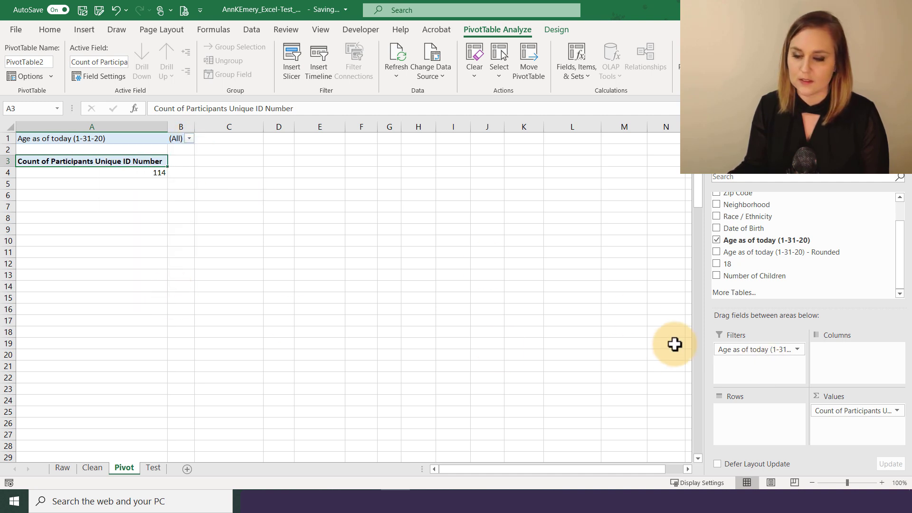
pyautogui.moveTo(746, 351); pyautogui.dragTo(751, 411)
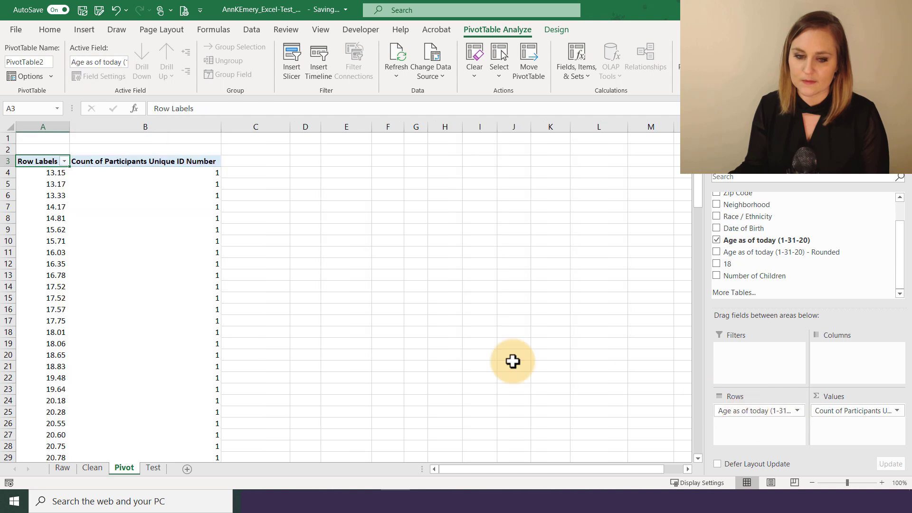
# On the Clean sheet, select ages G97:G100 between 18 and 19 to read Count 4
pyautogui.scroll(-2, 151, 294)
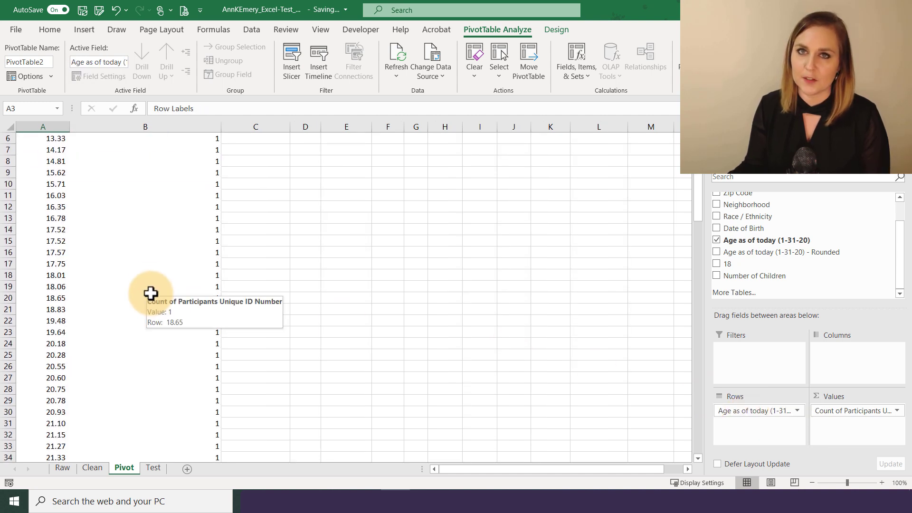
pyautogui.click(93, 468)
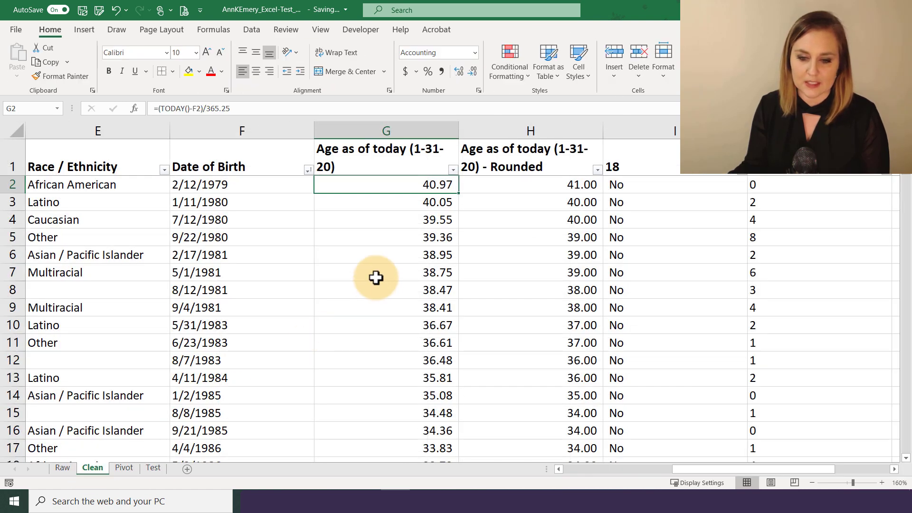
pyautogui.scroll(4, 376, 278)
pyautogui.scroll(-9, 376, 278)
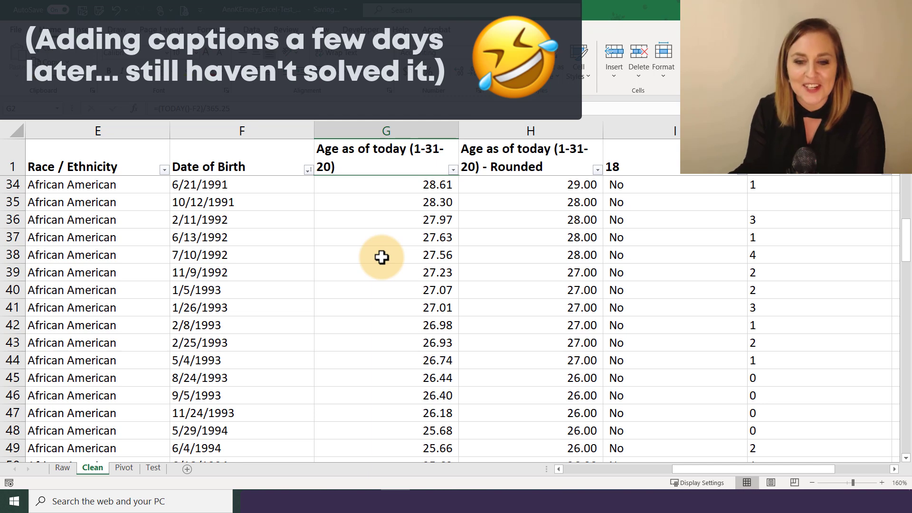
pyautogui.scroll(-2, 382, 256)
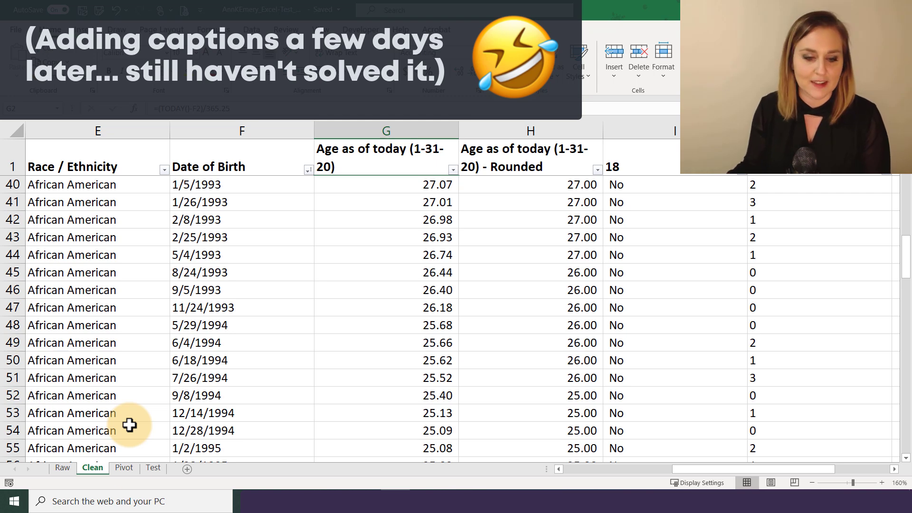
pyautogui.scroll(-15, 449, 313)
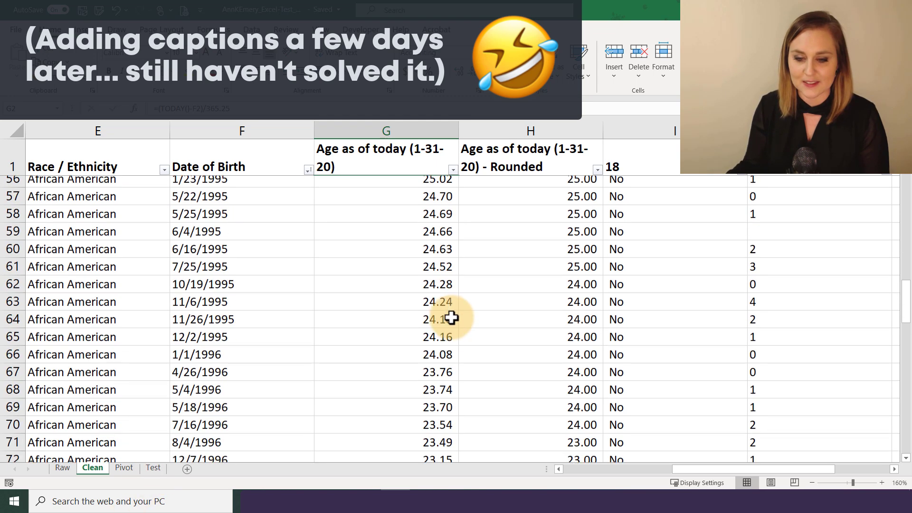
pyautogui.scroll(-5, 450, 313)
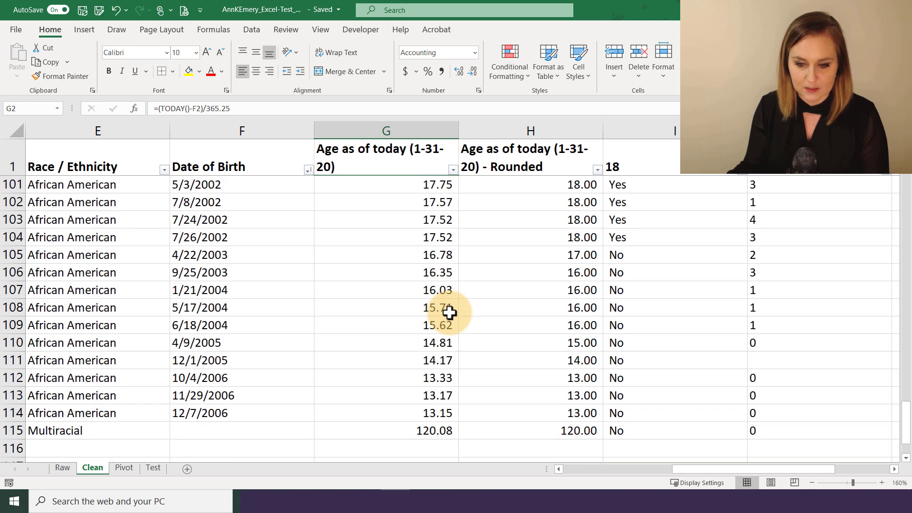
pyautogui.scroll(6, 449, 314)
pyautogui.scroll(1, 449, 312)
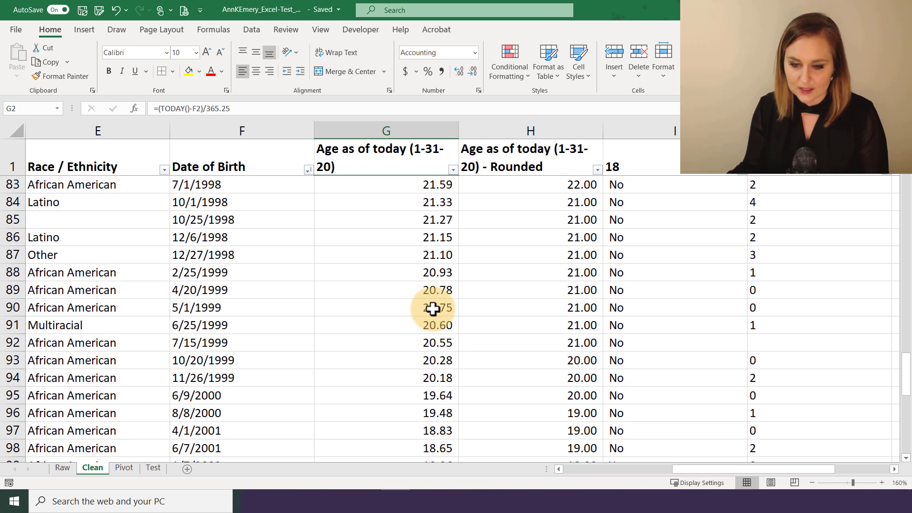
pyautogui.scroll(-3, 430, 310)
pyautogui.moveTo(404, 273); pyautogui.dragTo(402, 323)
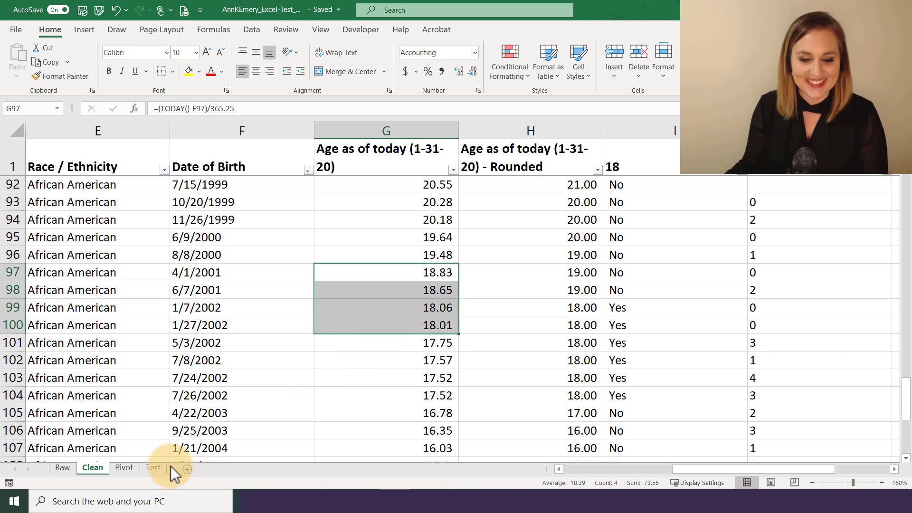
# Return to the Test sheet and select B9 for question 9's answer
pyautogui.click(148, 468)
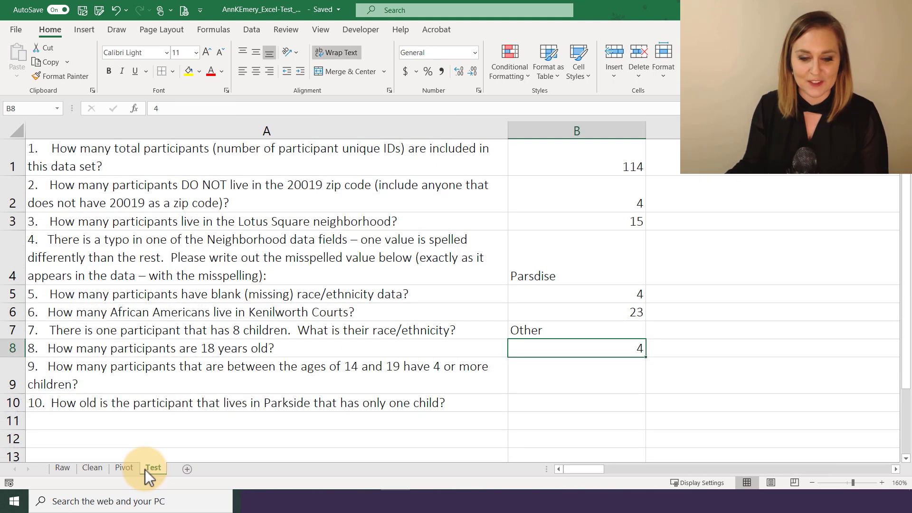
pyautogui.click(554, 368)
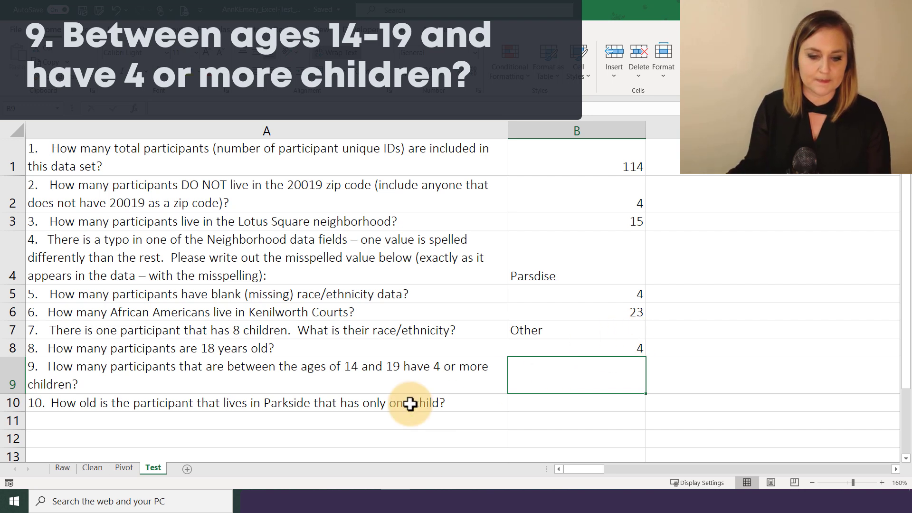
# Add Number of Children as a pivot filter showing only 4, 5, 6 and 8 children
pyautogui.click(123, 468)
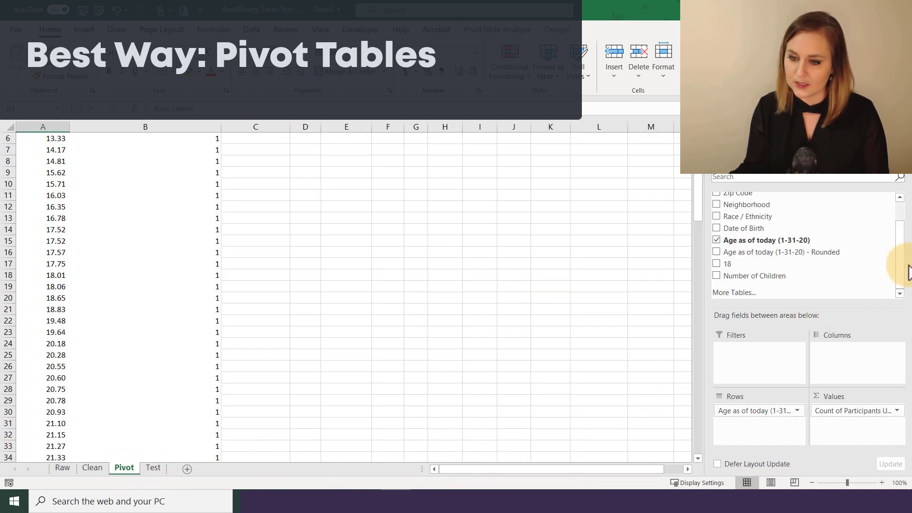
pyautogui.moveTo(766, 278); pyautogui.dragTo(753, 361)
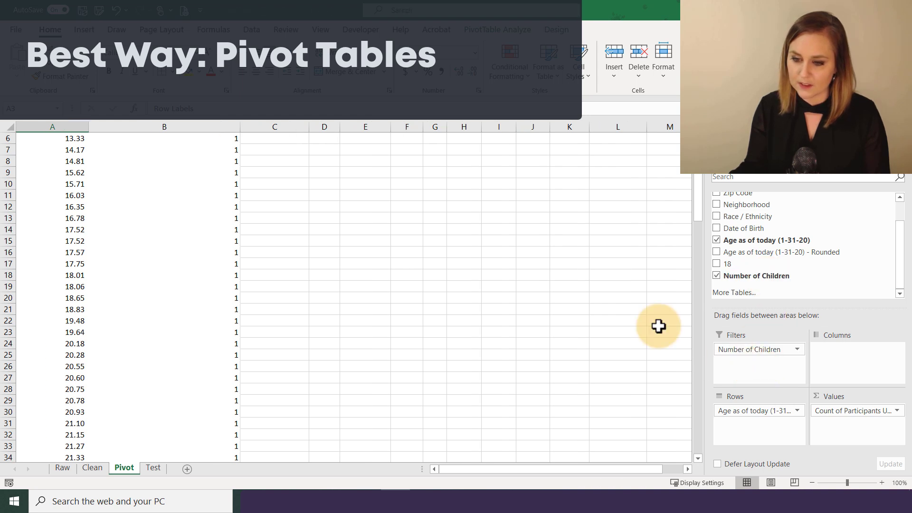
pyautogui.click(234, 137)
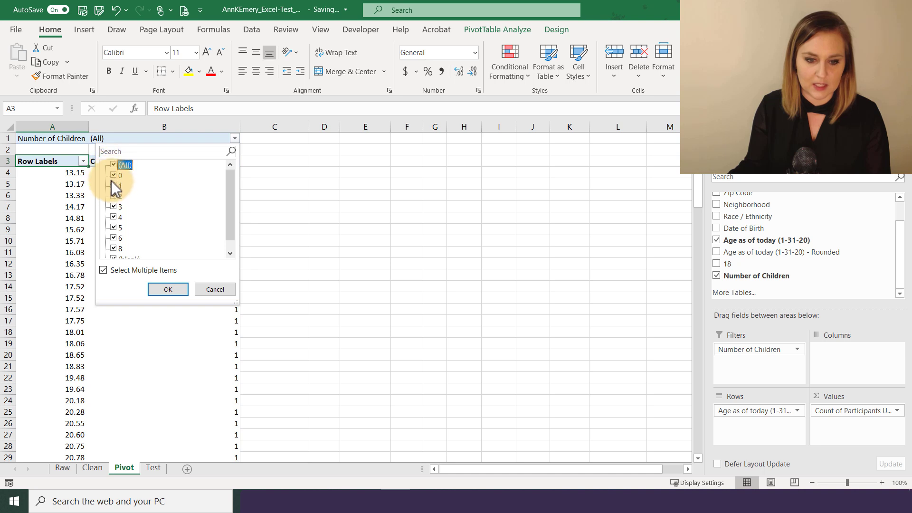
pyautogui.click(114, 165)
pyautogui.click(114, 217)
pyautogui.click(114, 228)
pyautogui.click(114, 237)
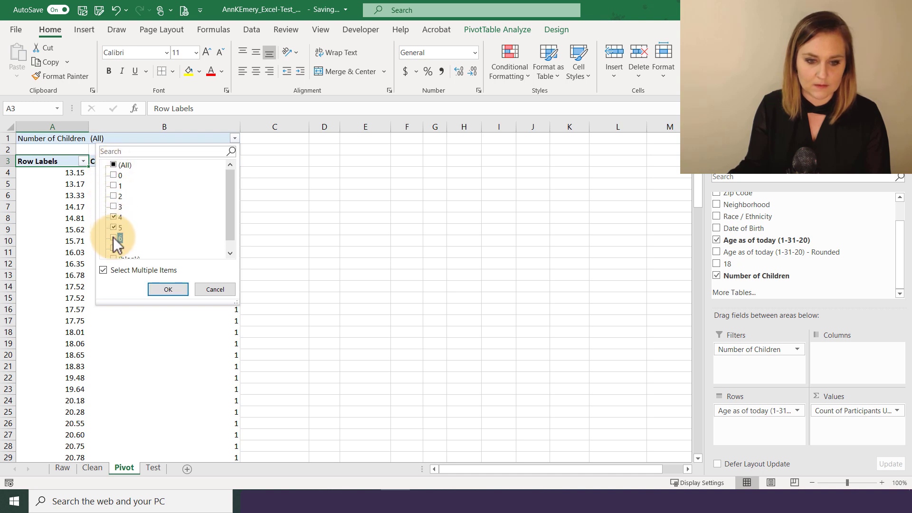
pyautogui.click(115, 248)
pyautogui.scroll(-1, 229, 232)
pyautogui.click(175, 285)
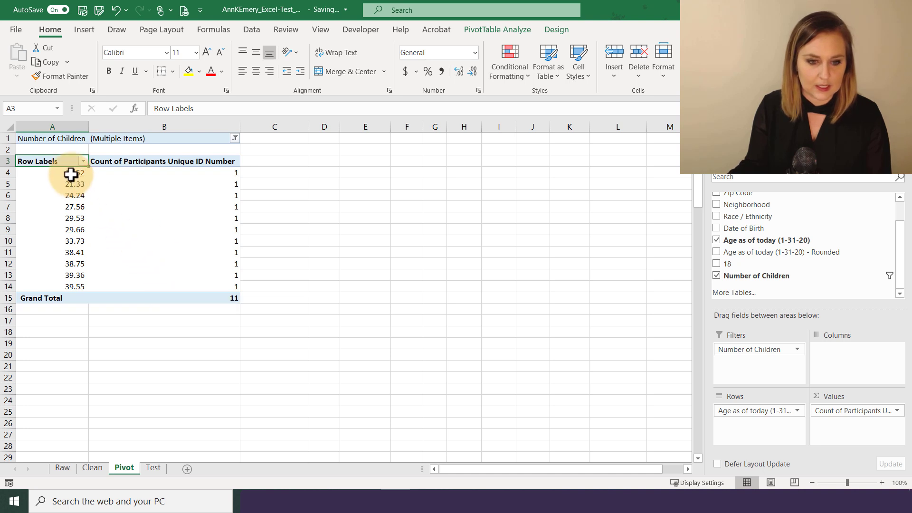
# Enter the filtered count, 1, as question 9's answer on the Test sheet
pyautogui.click(156, 173)
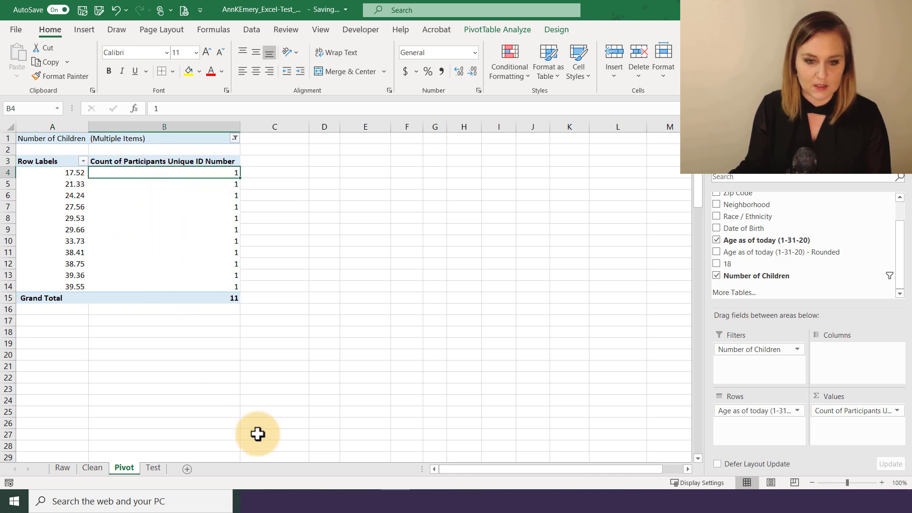
pyautogui.click(157, 468)
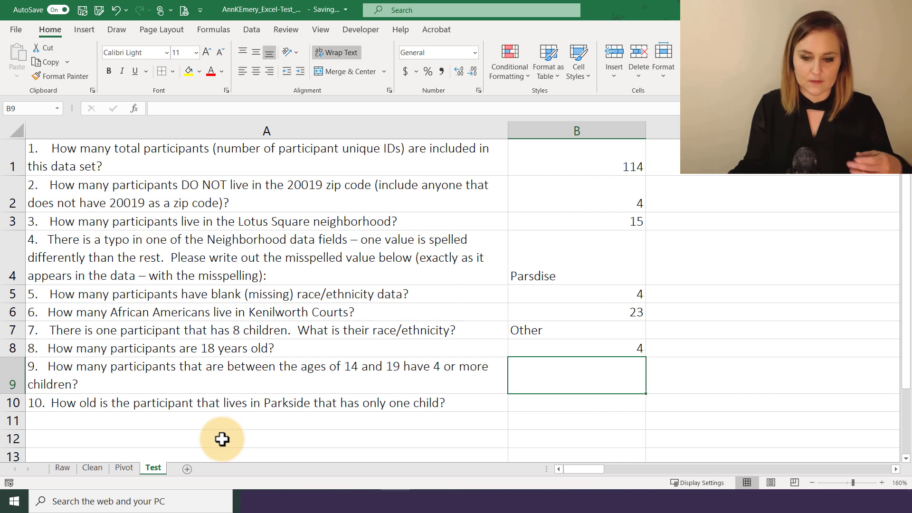
pyautogui.write('1')
pyautogui.press('Return')
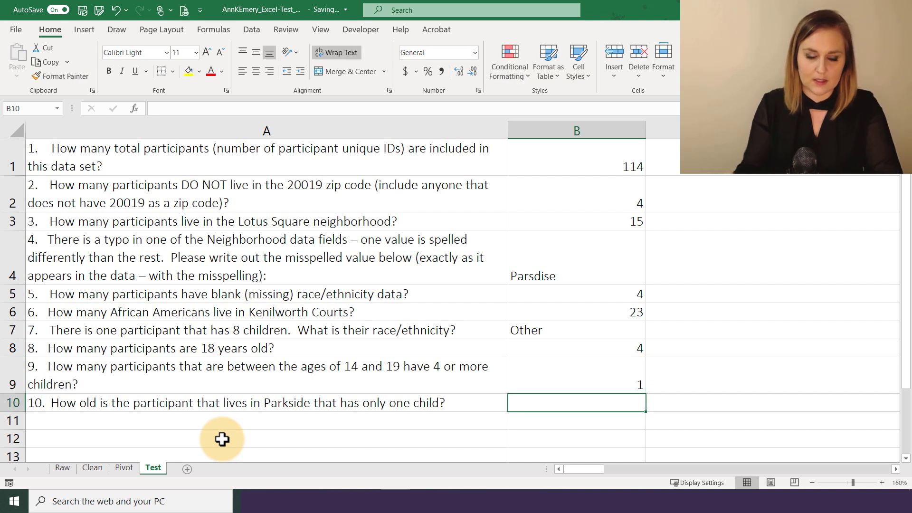
pyautogui.click(97, 469)
pyautogui.click(121, 468)
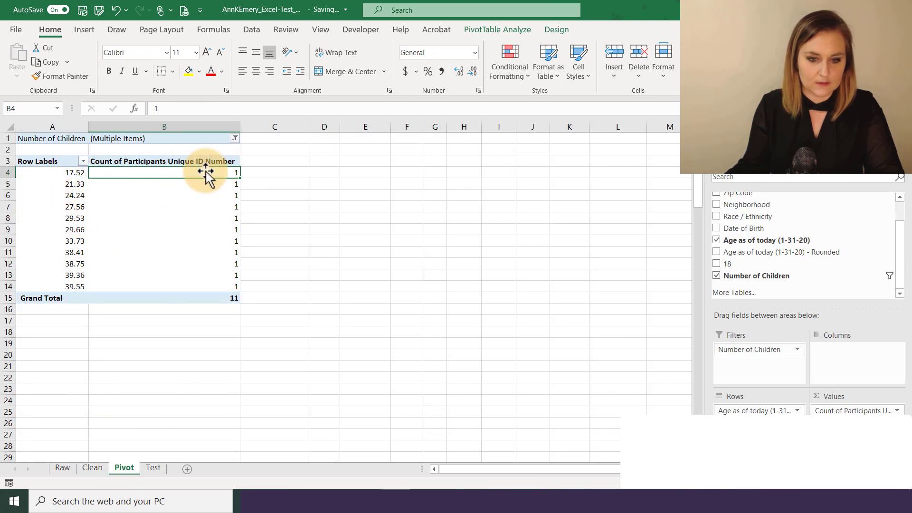
pyautogui.moveTo(230, 177); pyautogui.dragTo(230, 204)
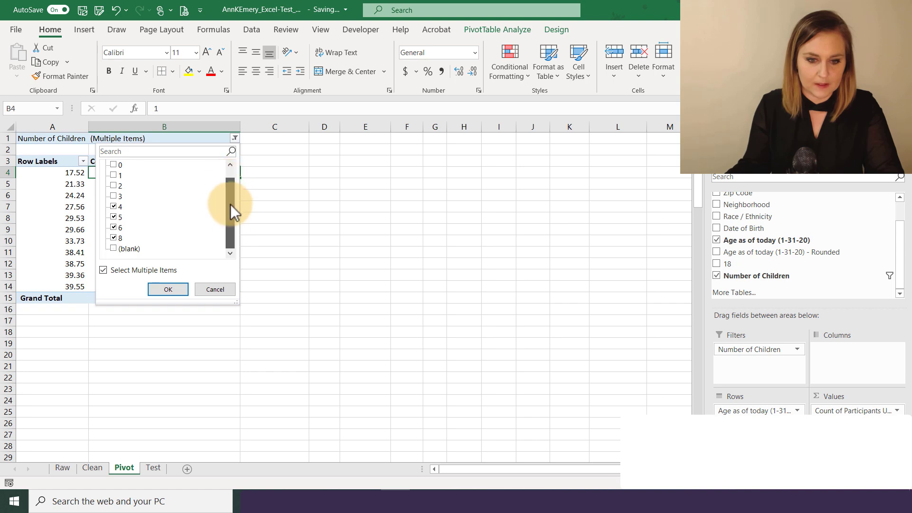
pyautogui.click(229, 294)
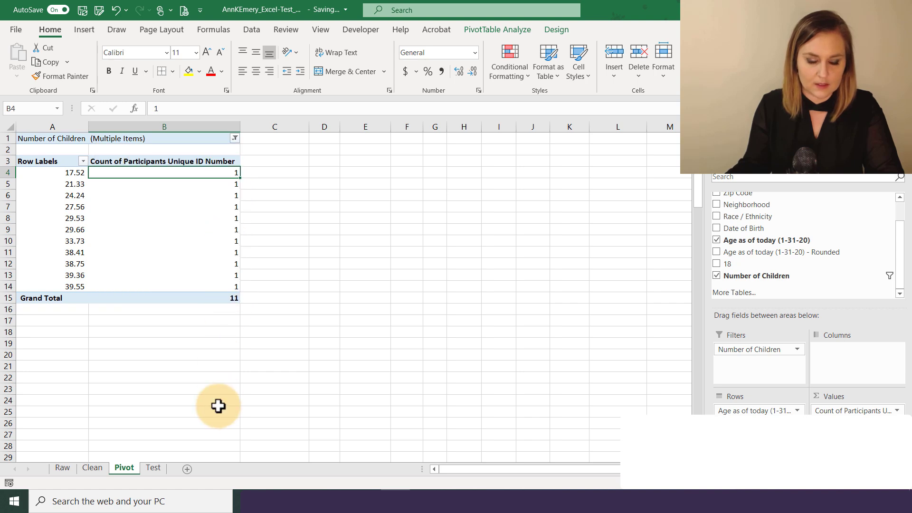
pyautogui.click(153, 468)
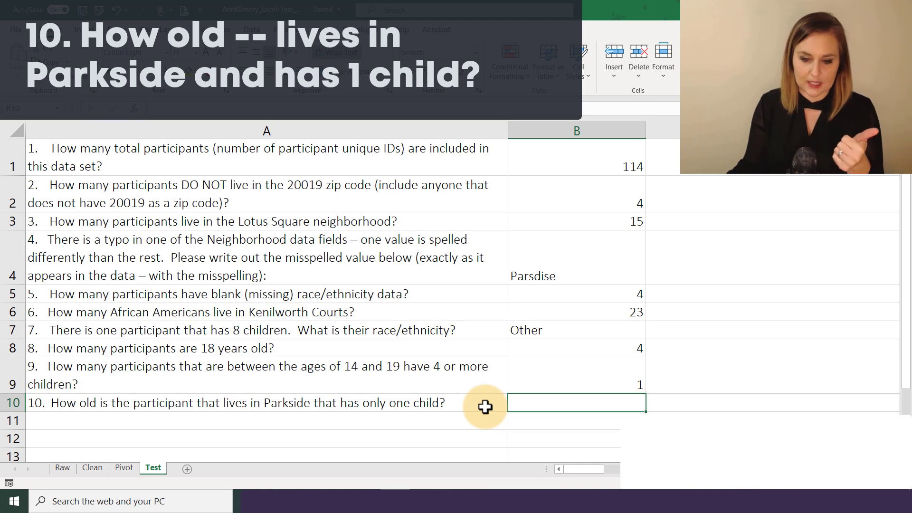
# Change the Number of Children pivot filter to show only participants with 1 child
pyautogui.click(124, 468)
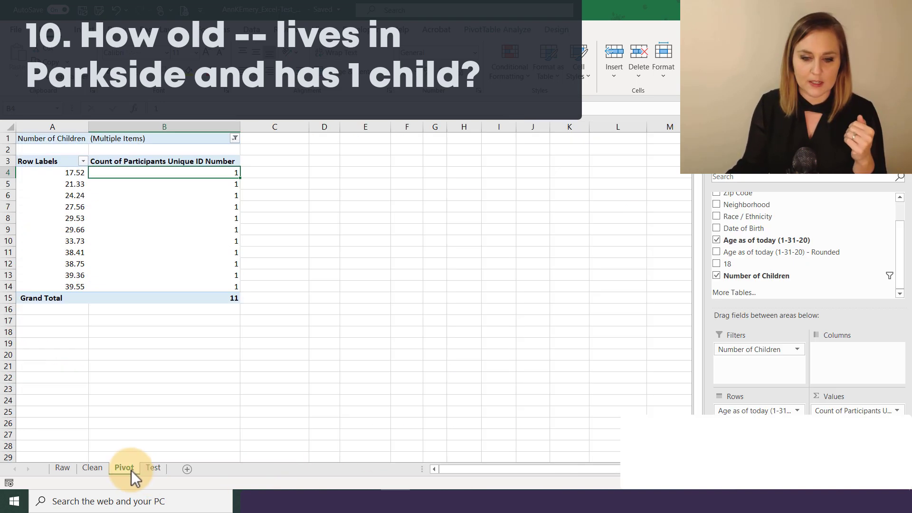
pyautogui.click(235, 137)
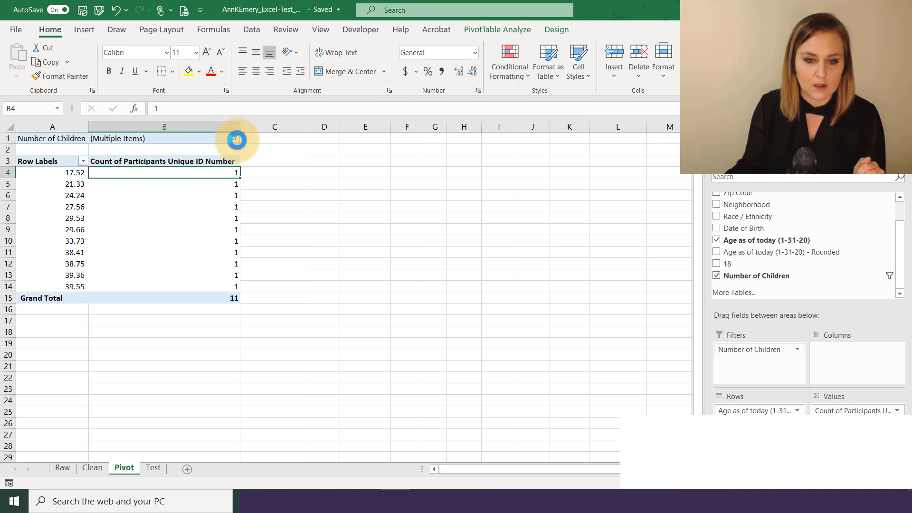
pyautogui.click(116, 164)
pyautogui.click(116, 164)
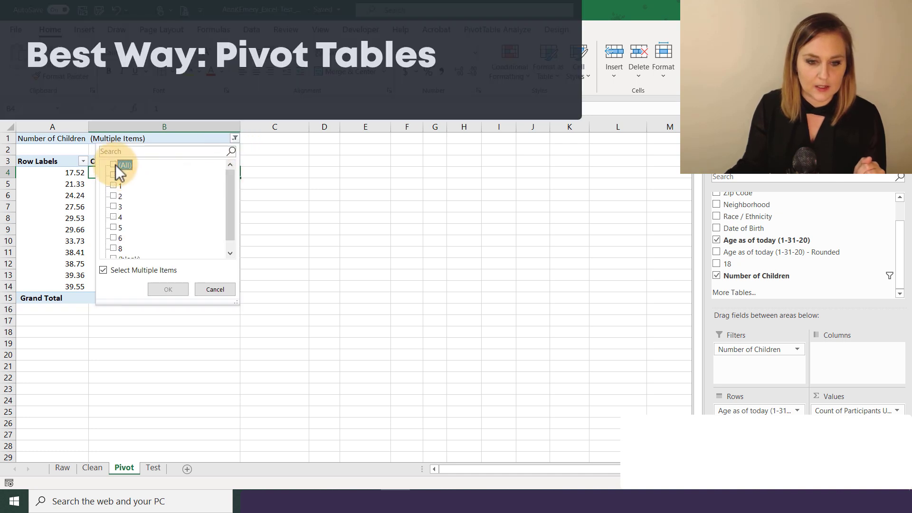
pyautogui.click(115, 185)
pyautogui.click(164, 290)
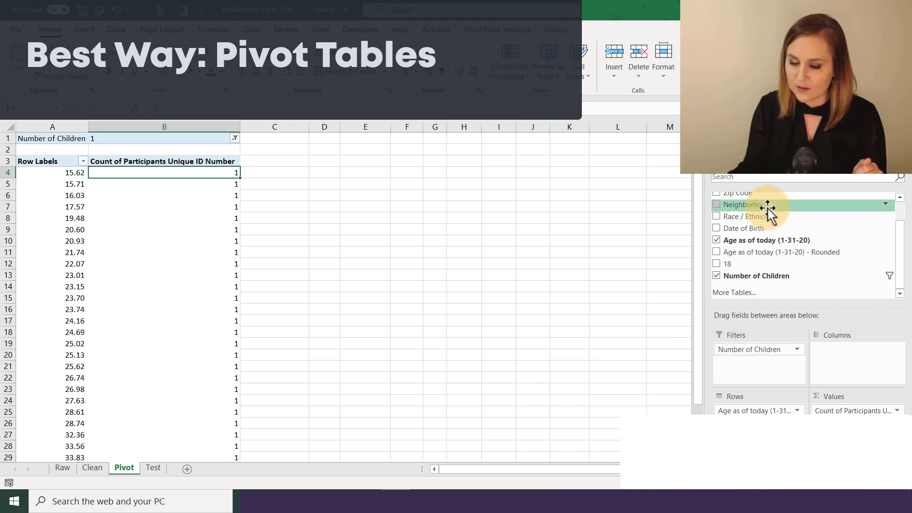
# Add Neighborhood as a pivot filter set to Parkside
pyautogui.moveTo(765, 210); pyautogui.dragTo(758, 360)
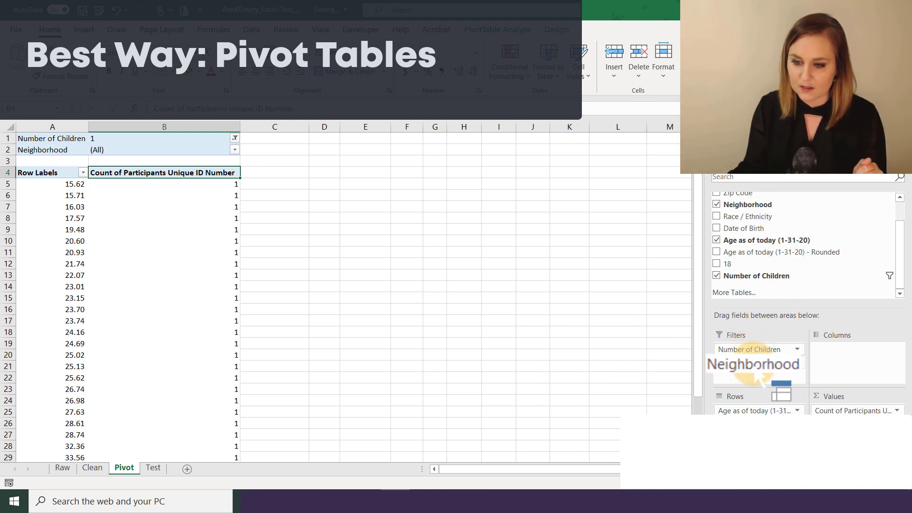
pyautogui.click(234, 150)
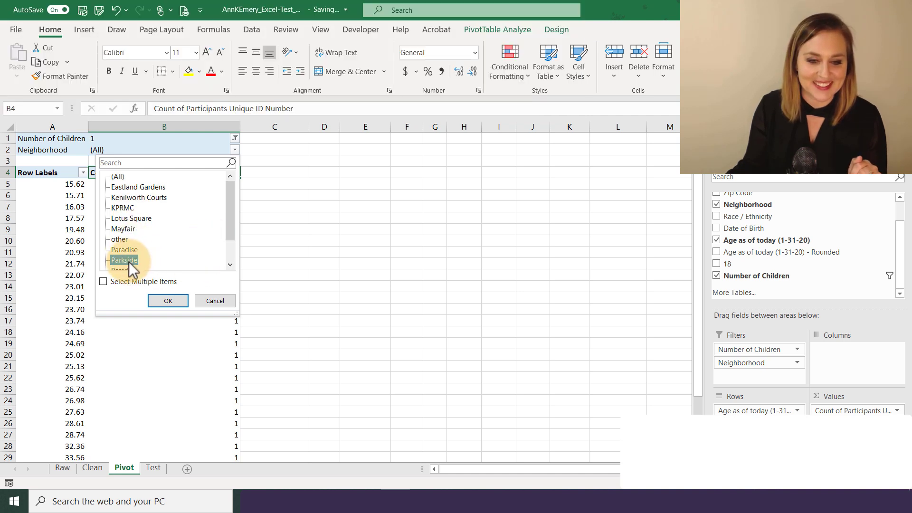
pyautogui.moveTo(231, 229); pyautogui.dragTo(229, 247)
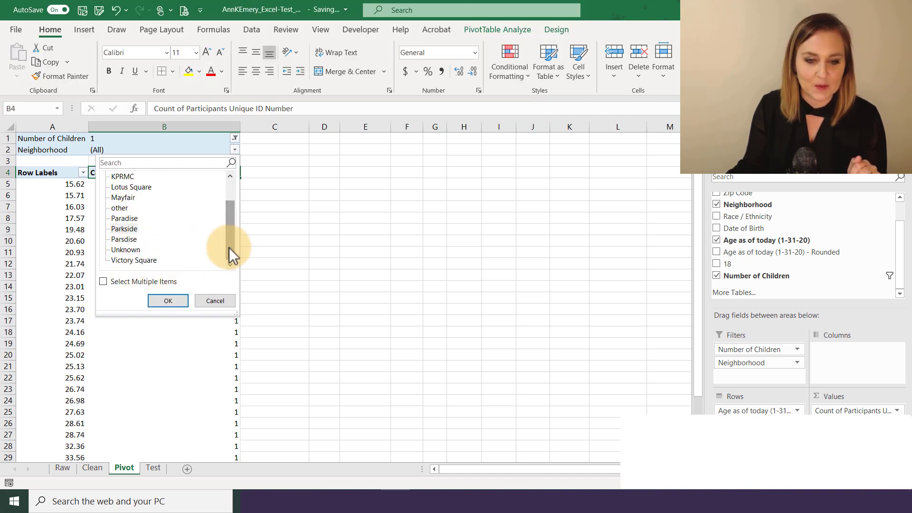
pyautogui.click(184, 302)
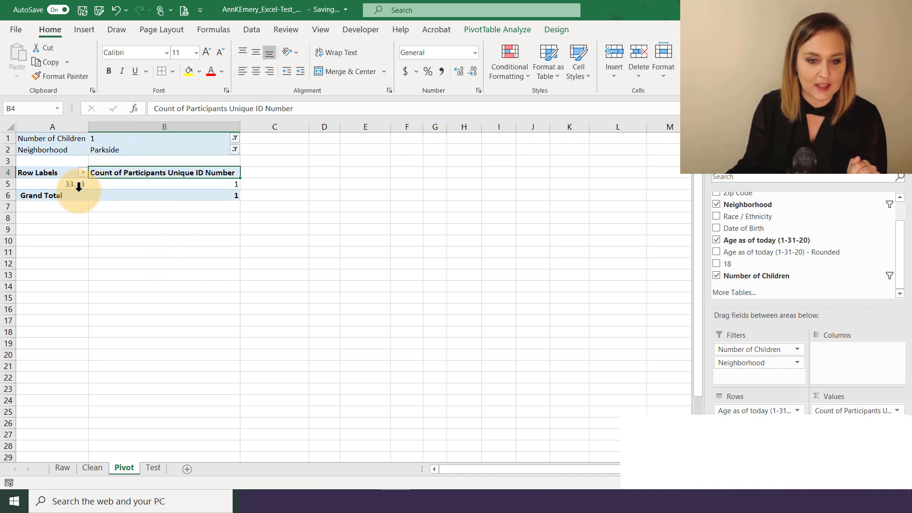
# Enter 33 as question 10's answer in Test!B10
pyautogui.click(157, 468)
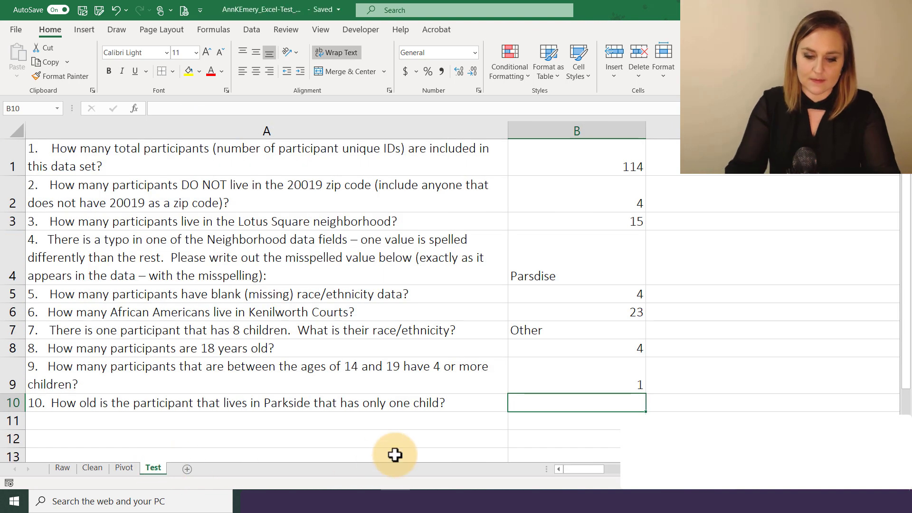
pyautogui.write('33')
pyautogui.press('Return')
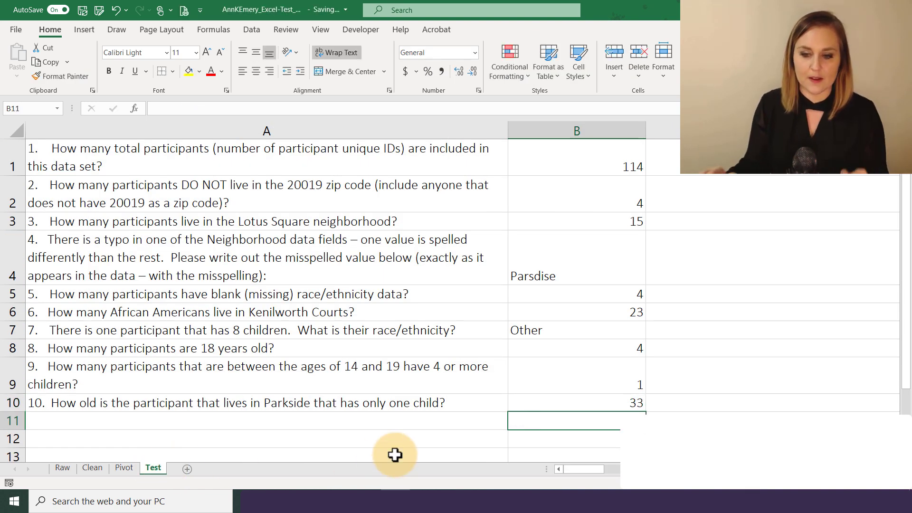